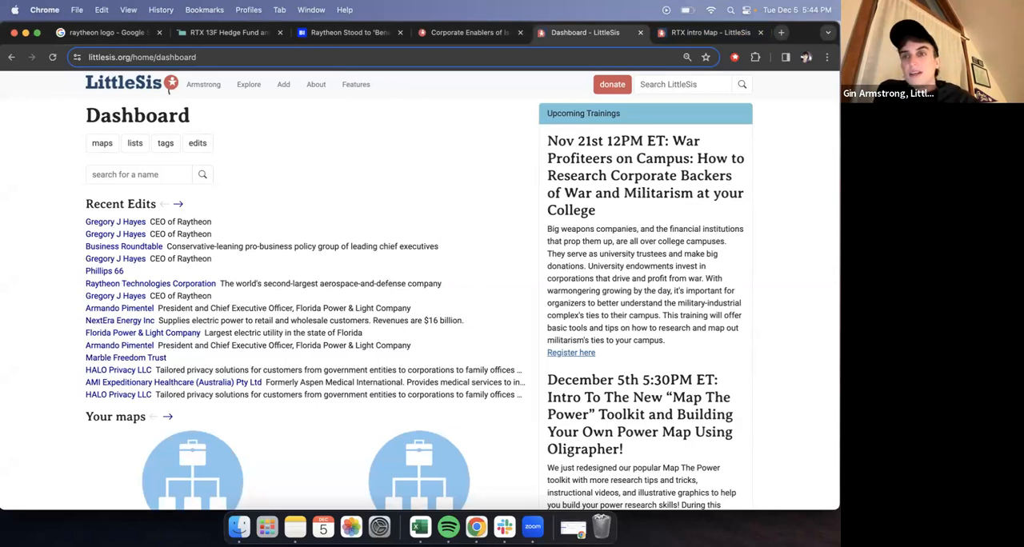
scroll(382, 170, "up", 1)
scroll(383, 170, "down", 1)
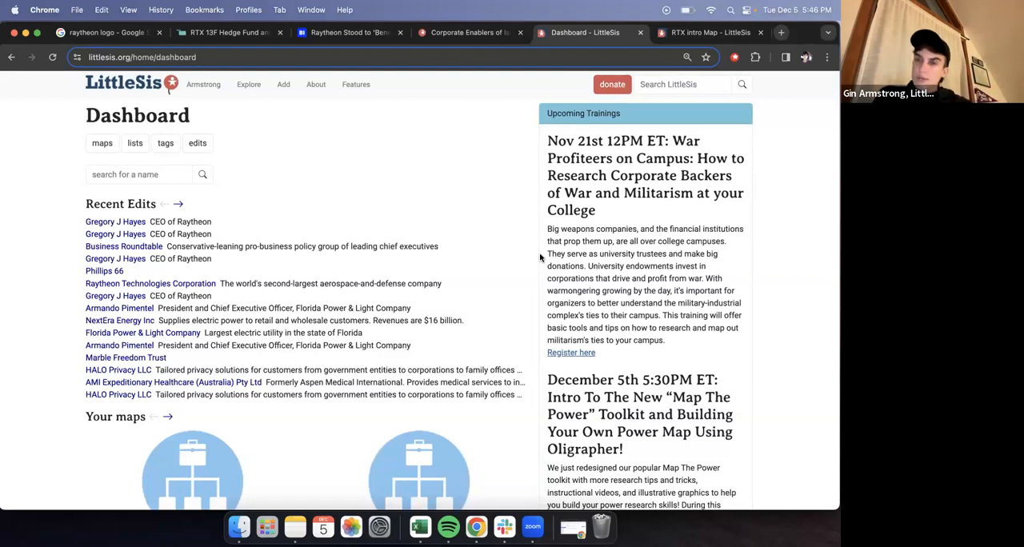
scroll(540, 257, "down", 5)
scroll(540, 257, "up", 5)
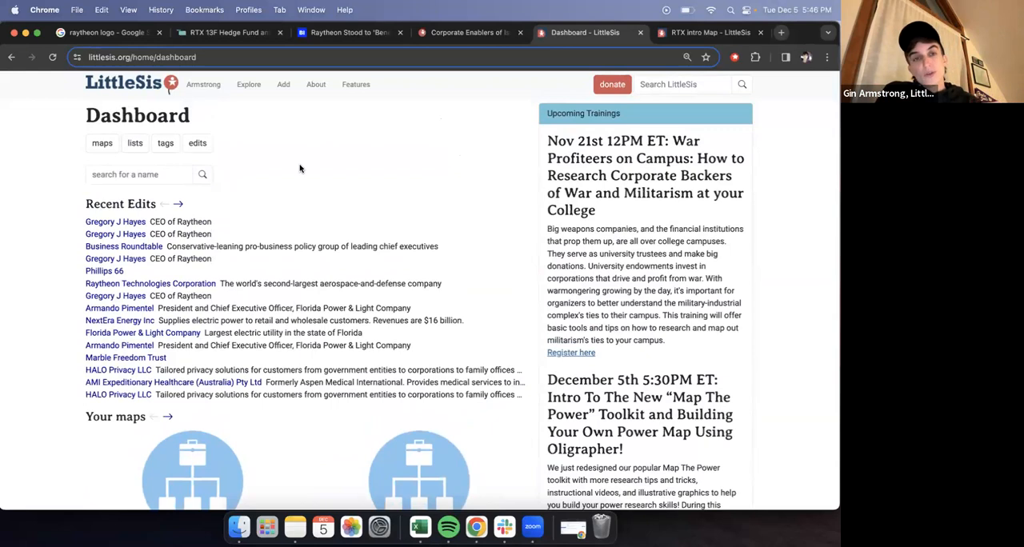
- Browse the gallery of existing maps on the site and return to the dashboard
left_click(248, 88)
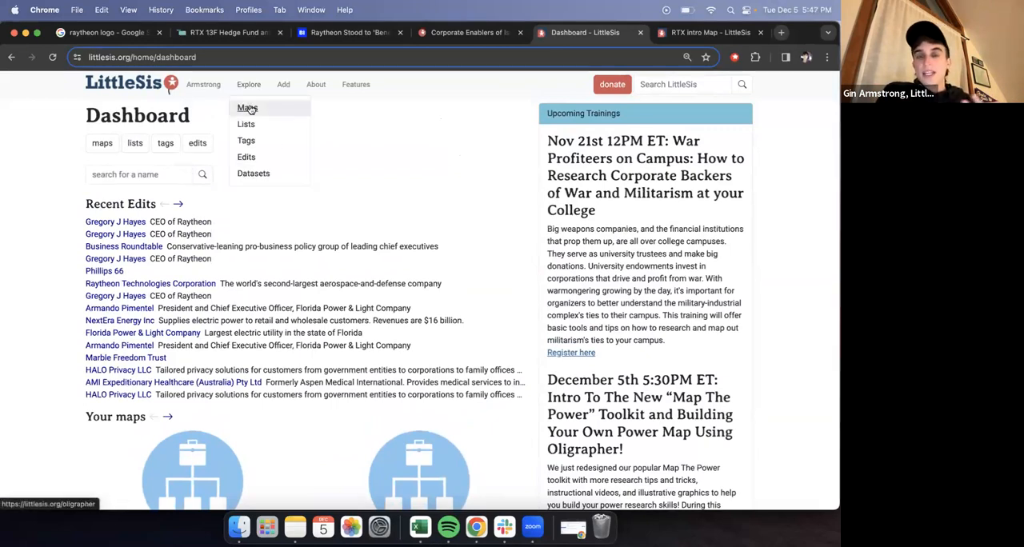
left_click(248, 108)
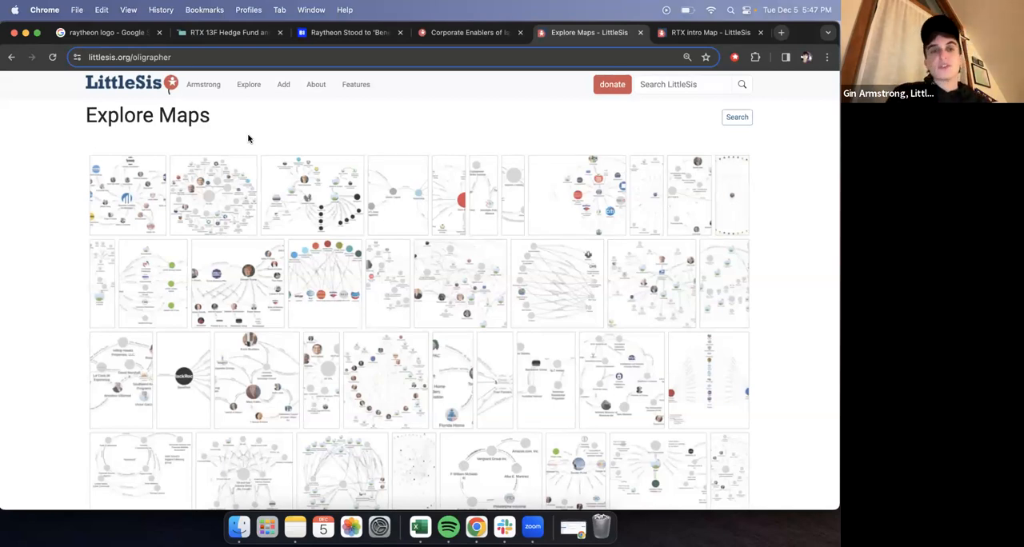
left_click(142, 90)
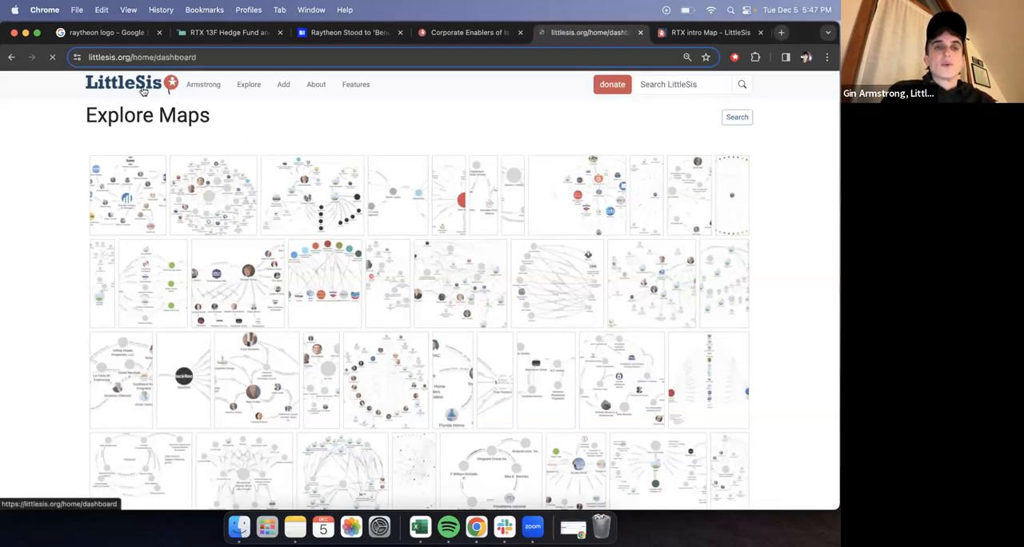
- Start a new blank map, view the existing RTX intro Map for reference, and return to the blank map
left_click(284, 87)
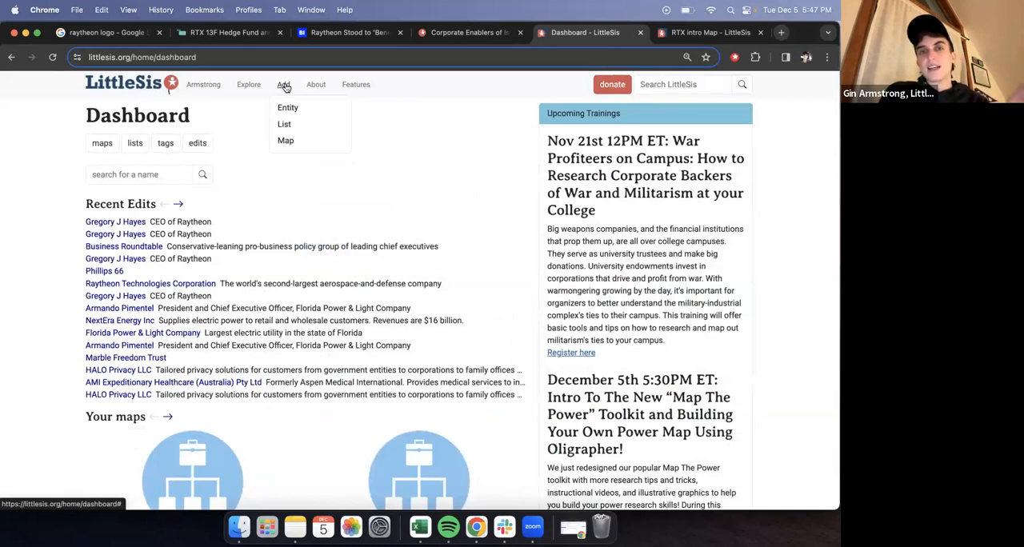
left_click(286, 143)
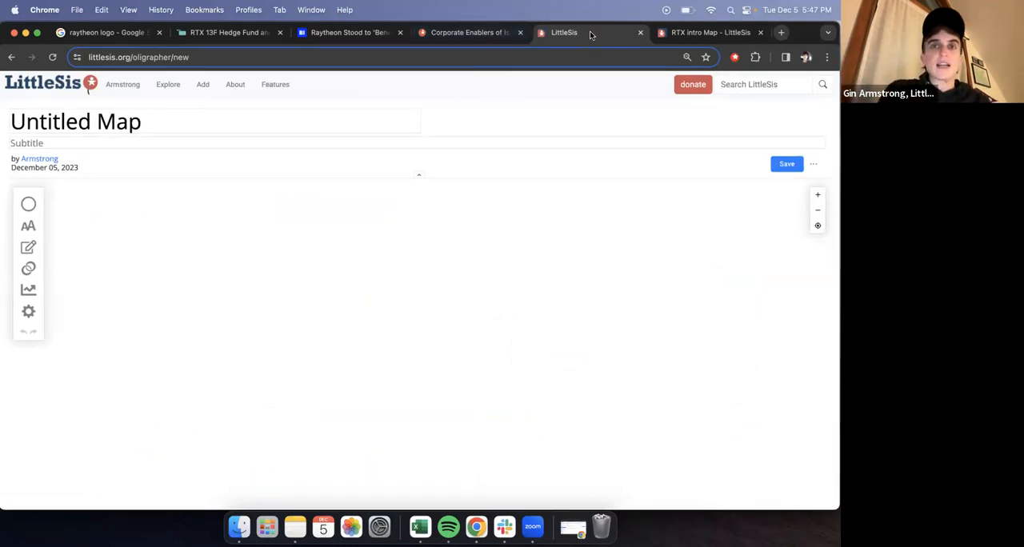
left_click(671, 36)
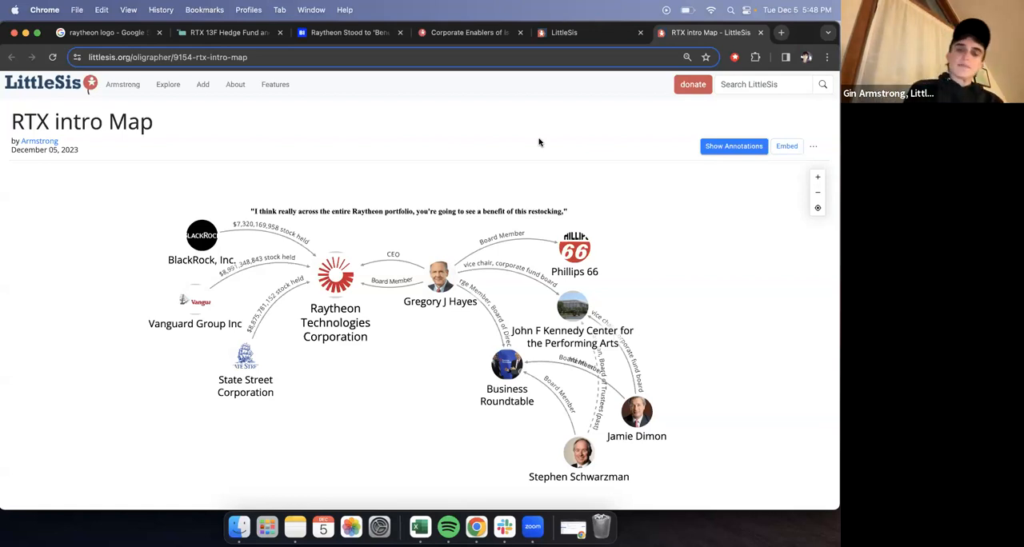
left_click(575, 36)
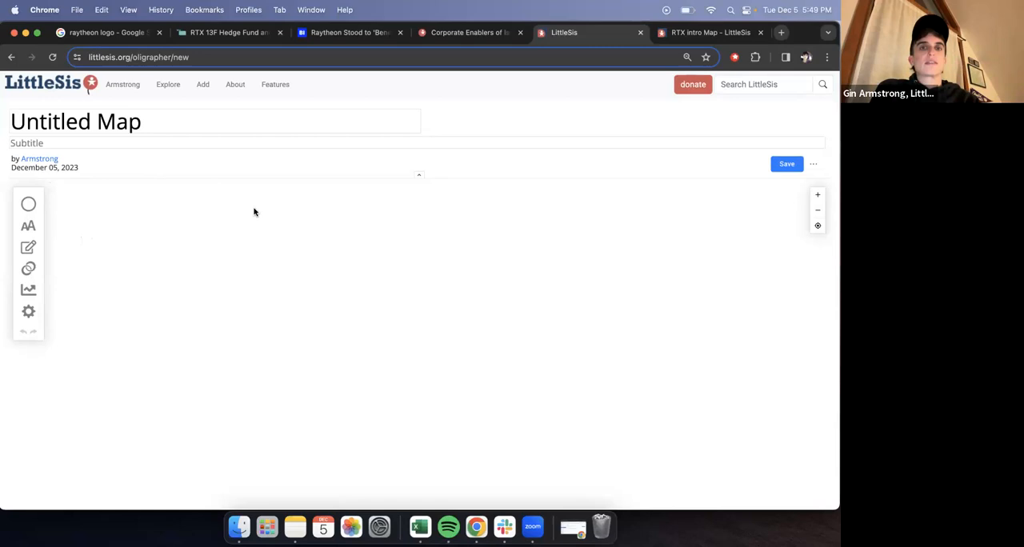
- Title the new map "RTX demo map"
left_click(196, 121)
key("super+a")
key("BackSpace")
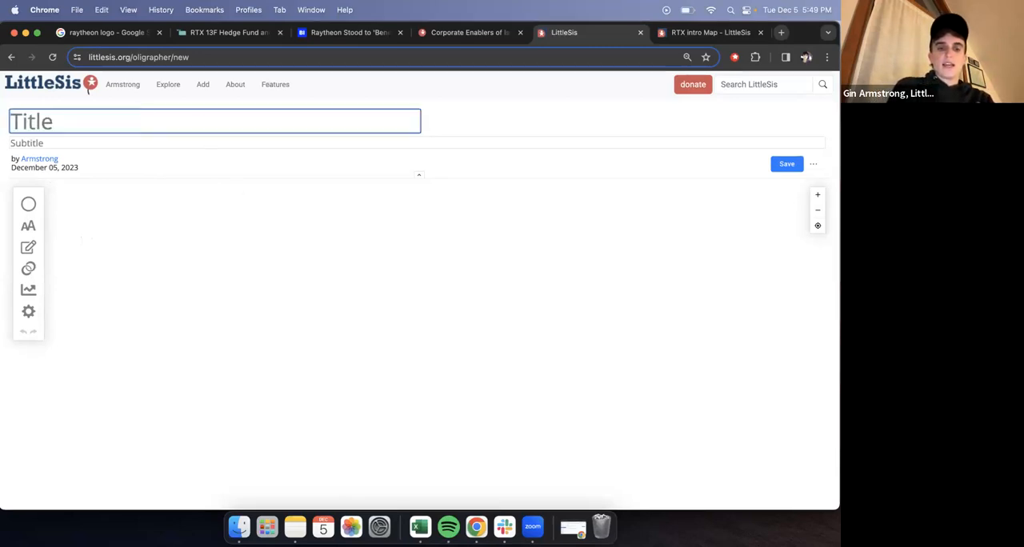
type("RTX")
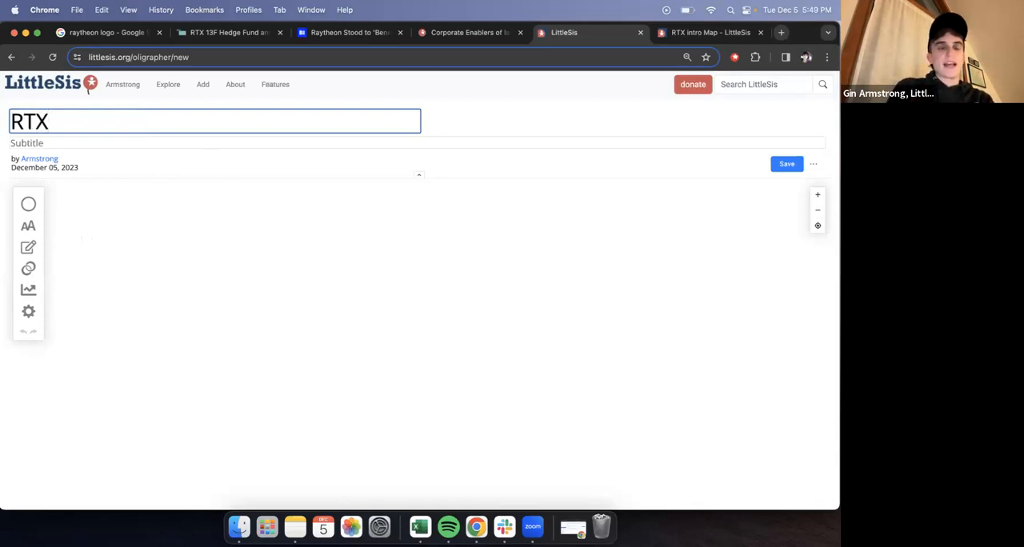
type("dem")
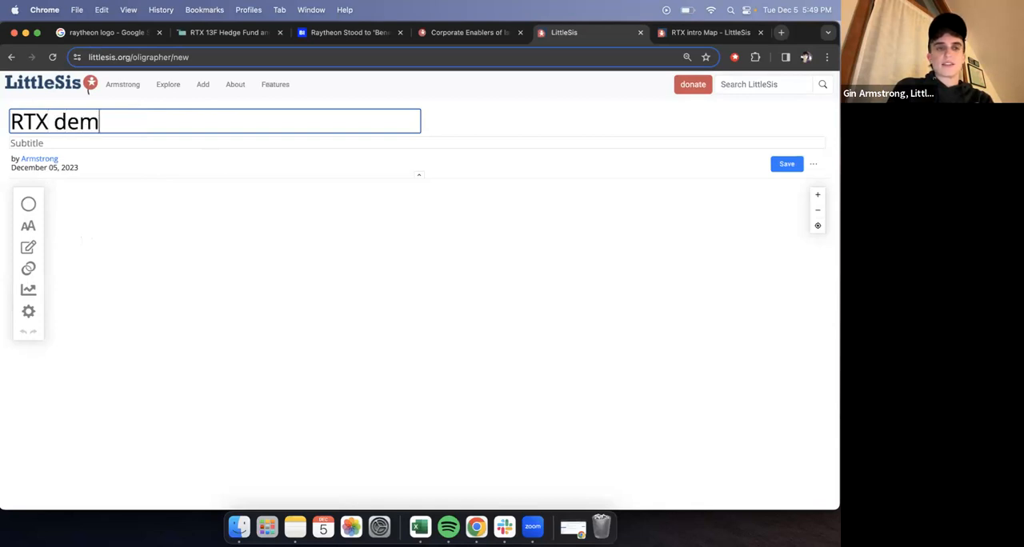
type("o map")
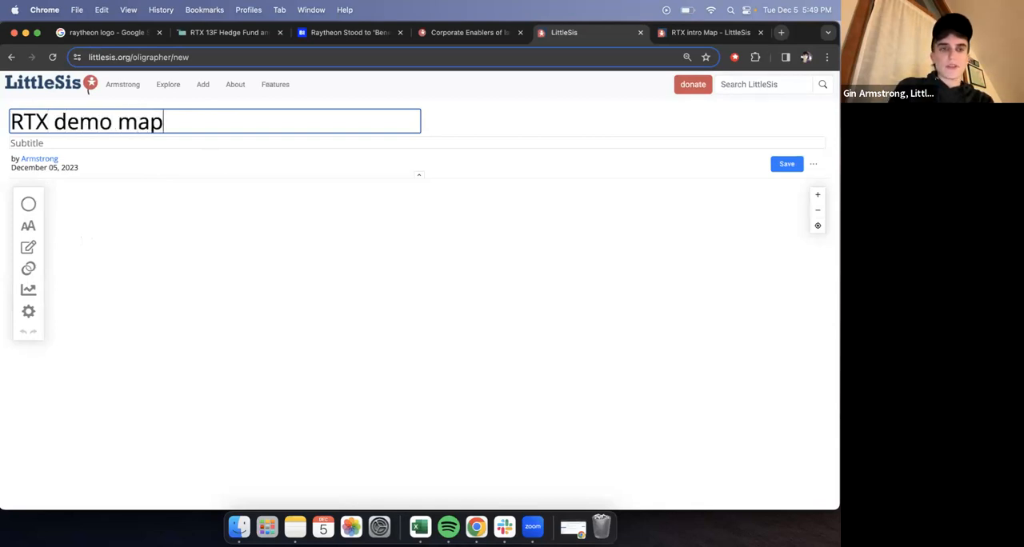
left_click(541, 102)
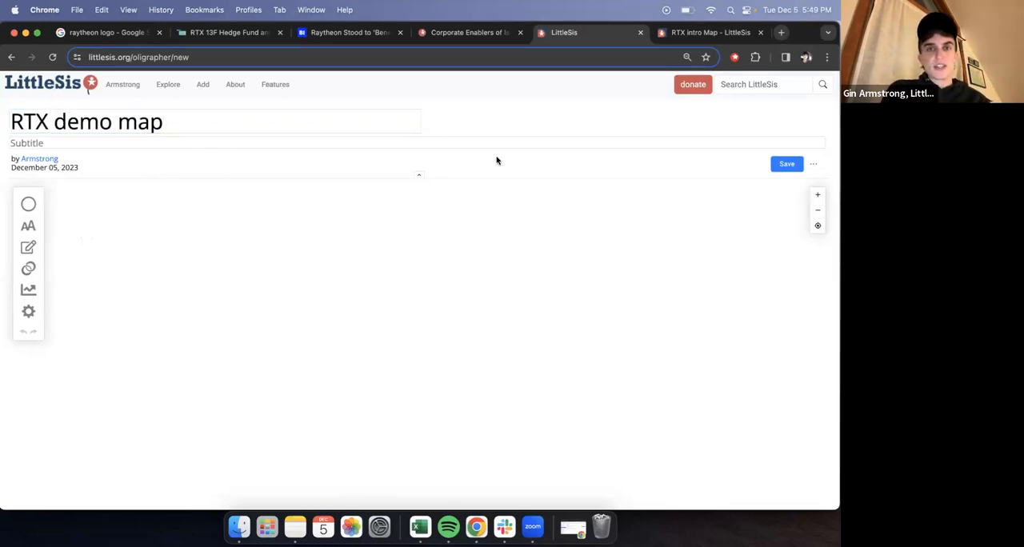
- Look over the "Corporate Enablers of Israel's War on Gaza" and Business Insider Raytheon articles, and return to the demo map
left_click(469, 37)
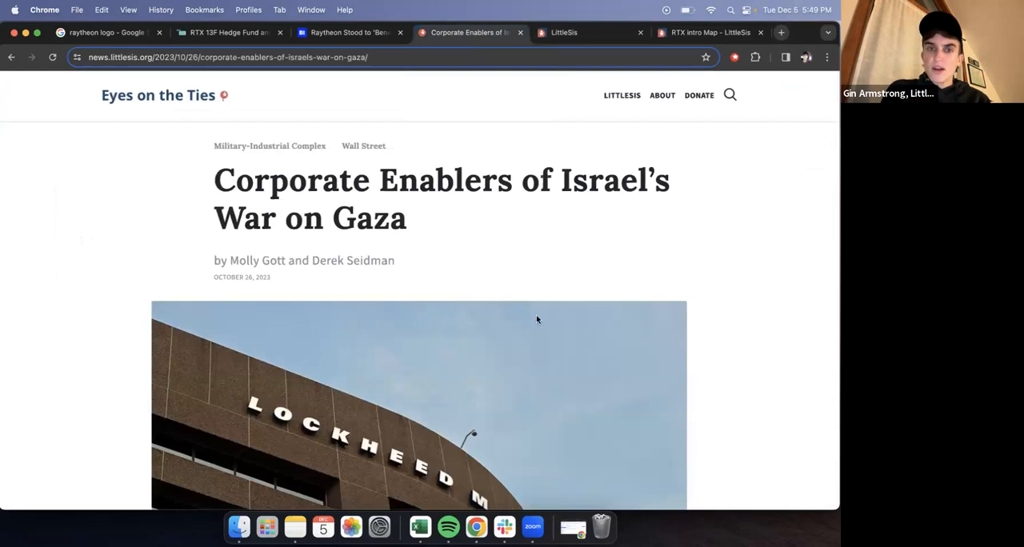
scroll(537, 319, "down", 2)
scroll(536, 320, "up", 2)
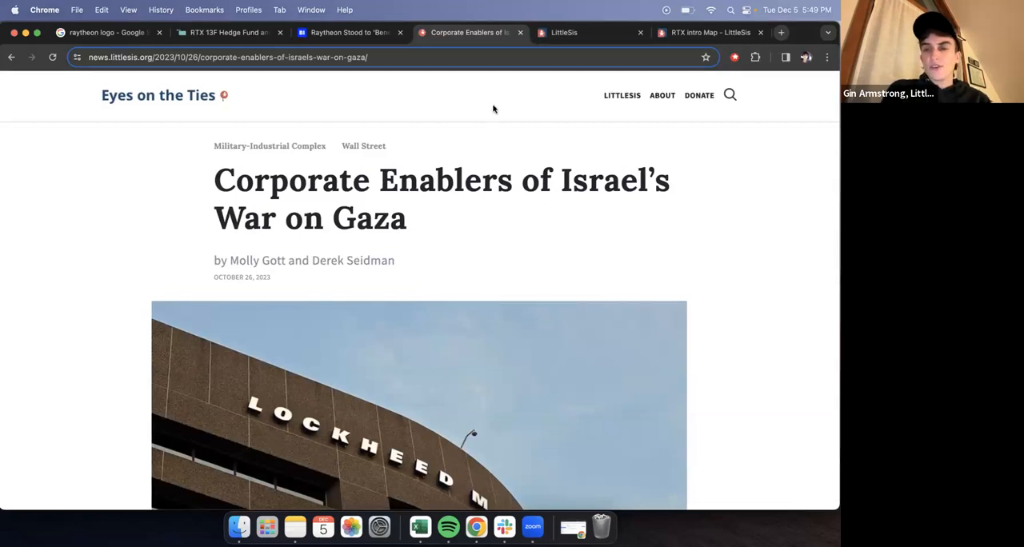
left_click(544, 30)
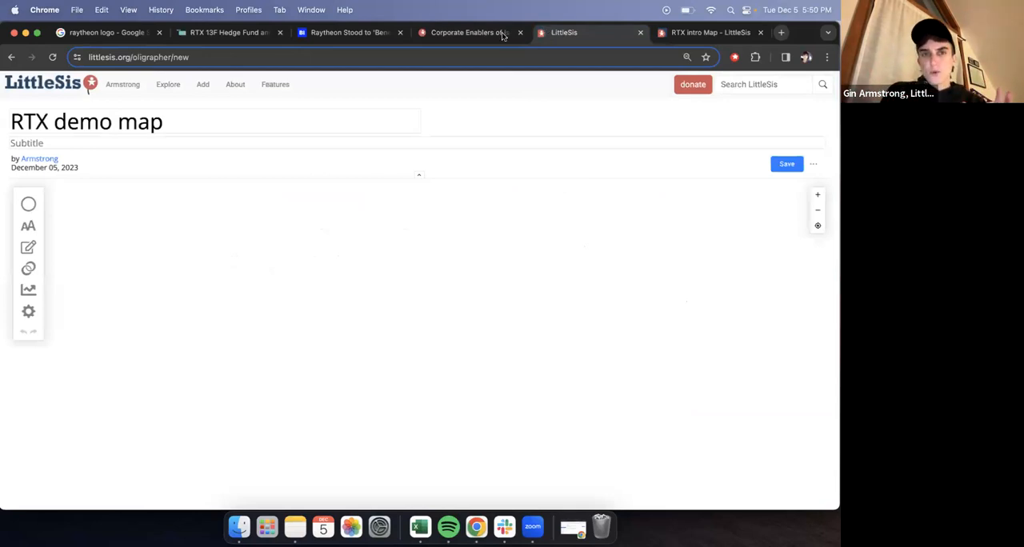
left_click(339, 33)
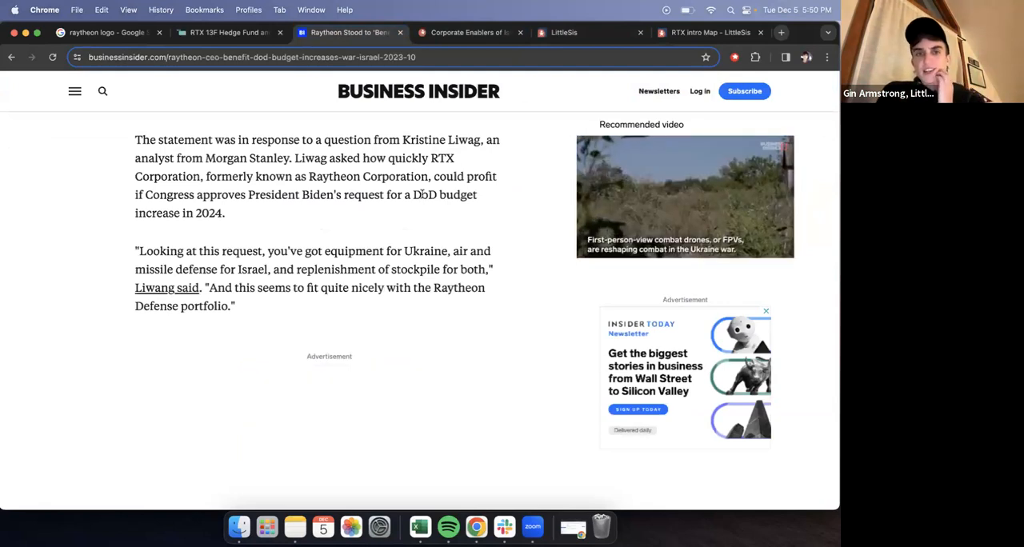
left_click(470, 33)
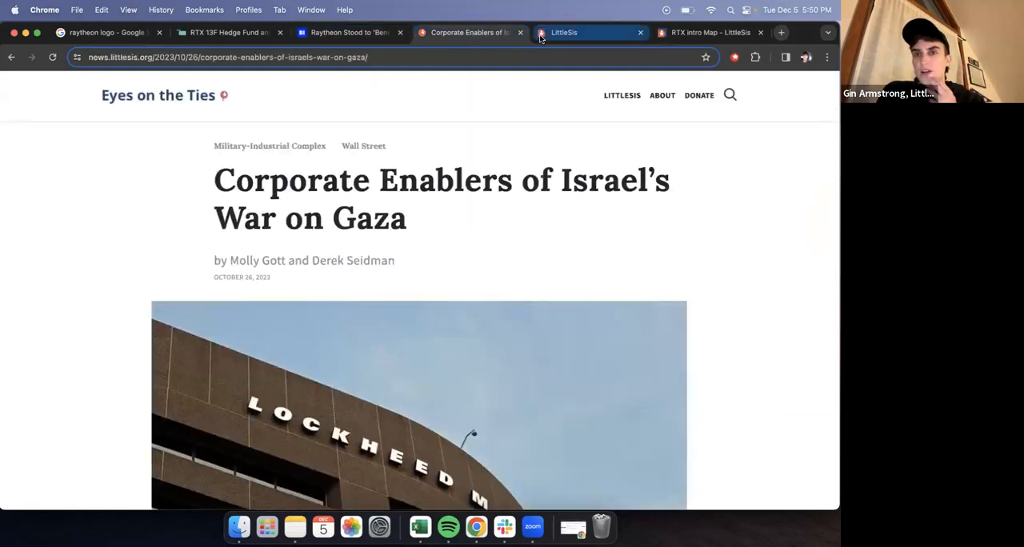
left_click(567, 43)
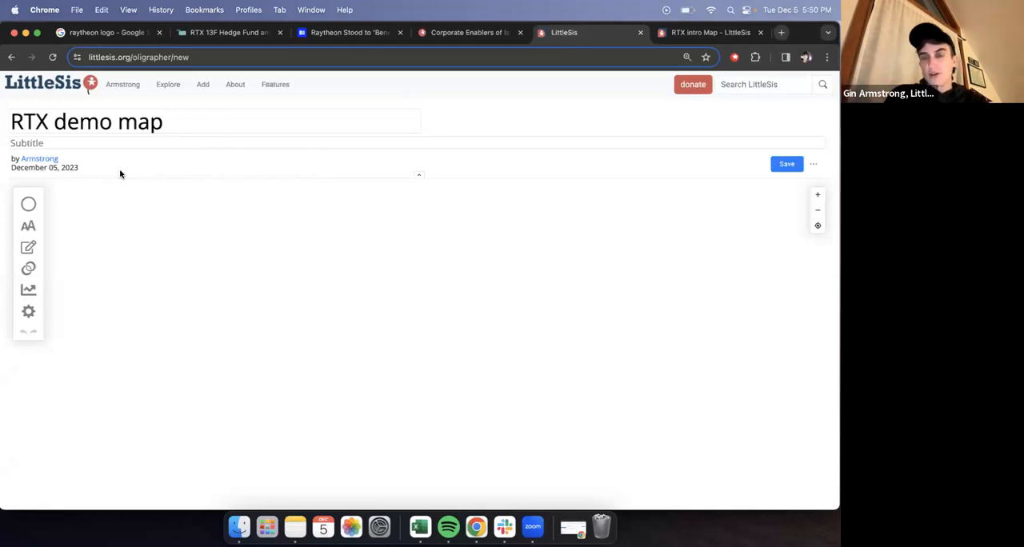
- Search the database for "Raytheon", add nodes for Raytheon Company and Raytheon Technologies Corporation, and place the latter above the former
left_click(31, 204)
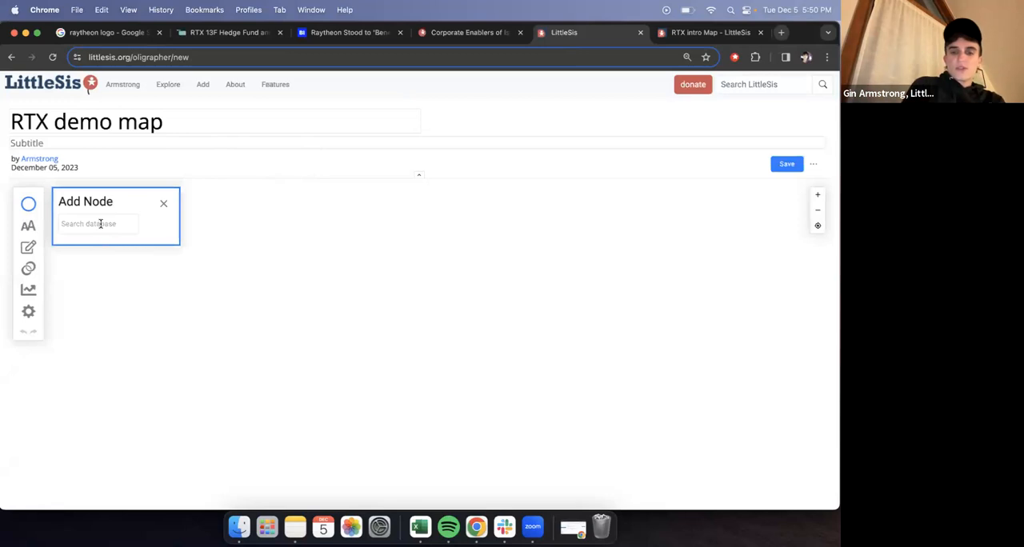
type("Raytheon")
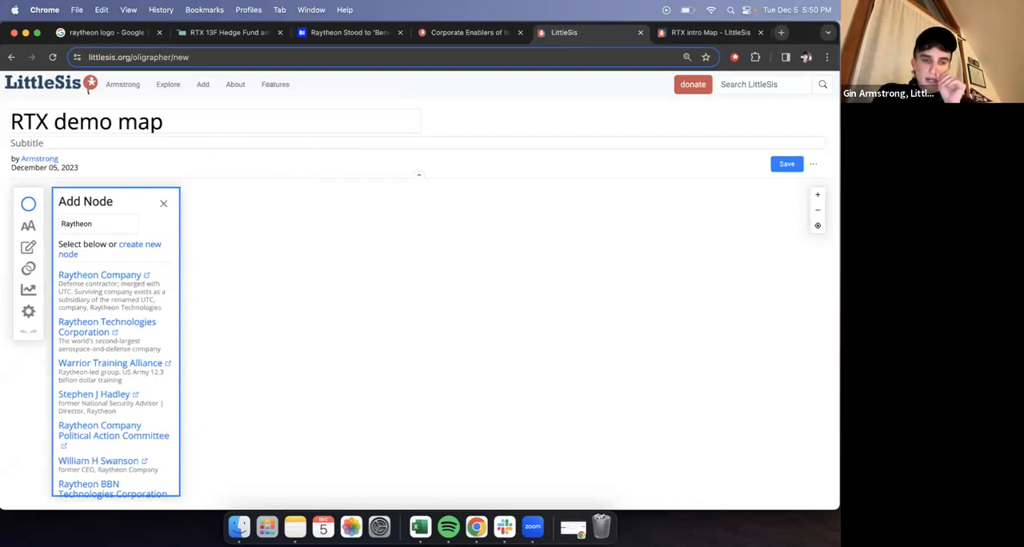
left_click(99, 275)
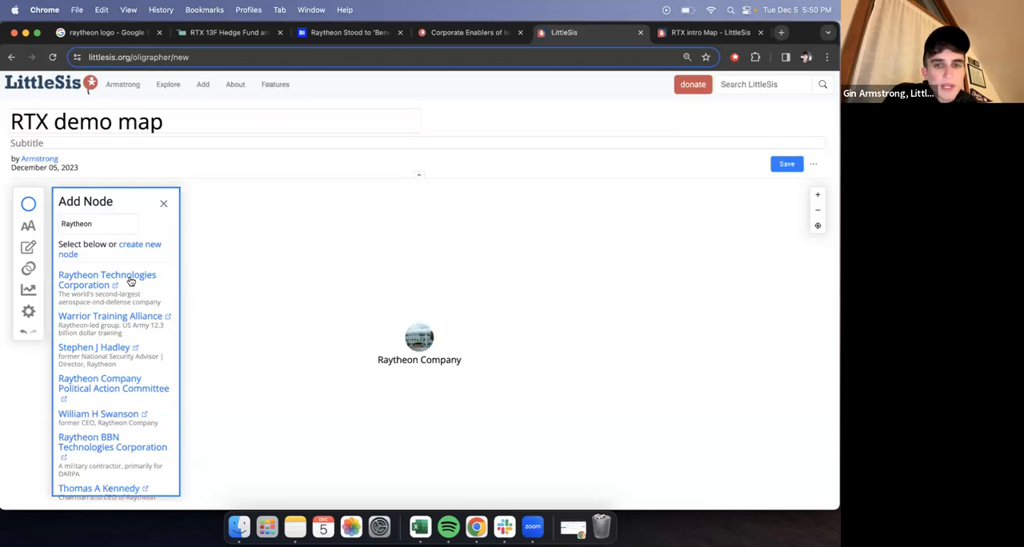
left_click(131, 281)
left_click_drag(417, 406, 385, 262)
- Delete the Raytheon Company node and shift the Raytheon Technologies Corporation node slightly down and to its left
left_click(419, 337)
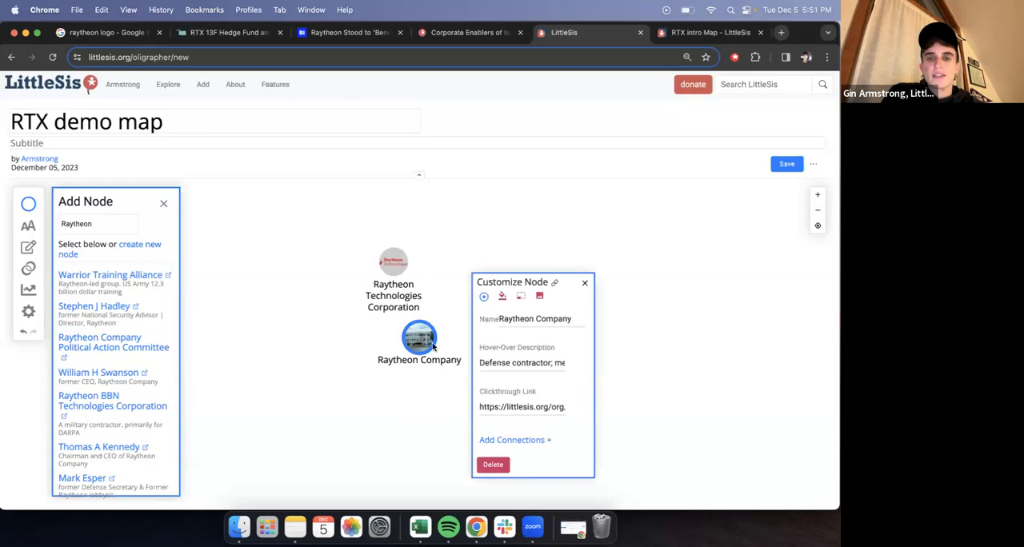
left_click(493, 464)
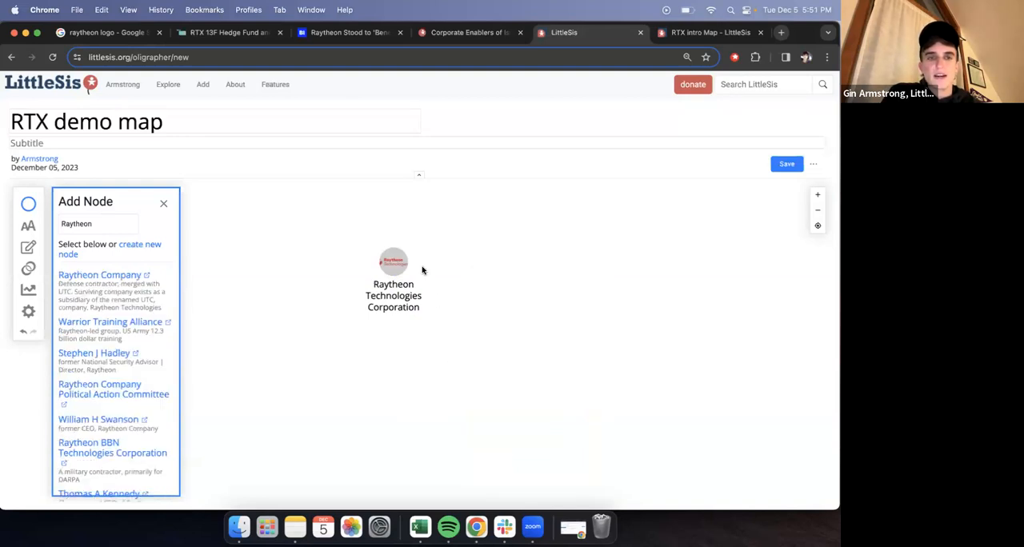
left_click_drag(391, 262, 377, 280)
- Add a database node for Gregory J Hayes by searching "Gregory hayes", and place it to the right of Raytheon Technologies Corporation
left_click_drag(120, 224, 55, 225)
key("BackSpace")
type("Greg")
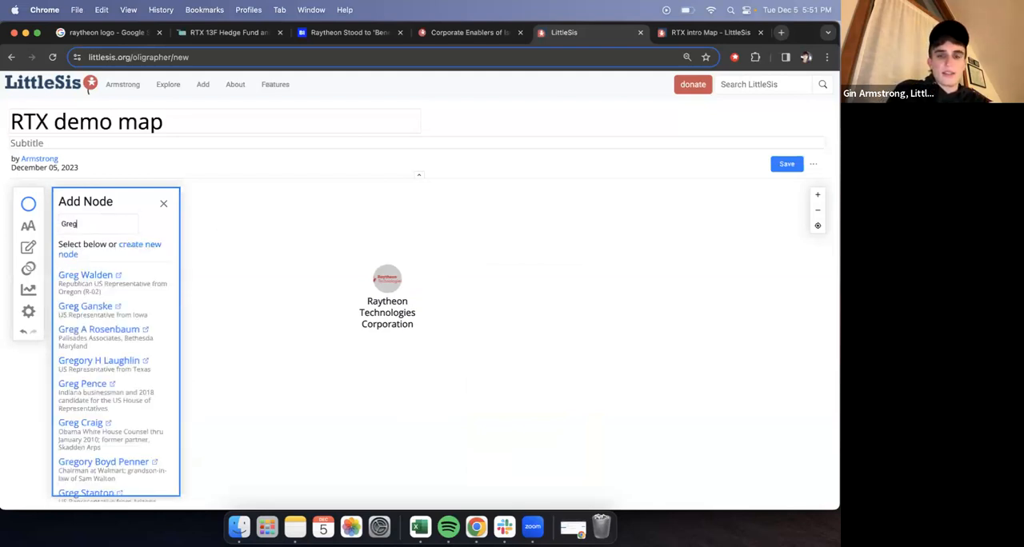
type("ory haye")
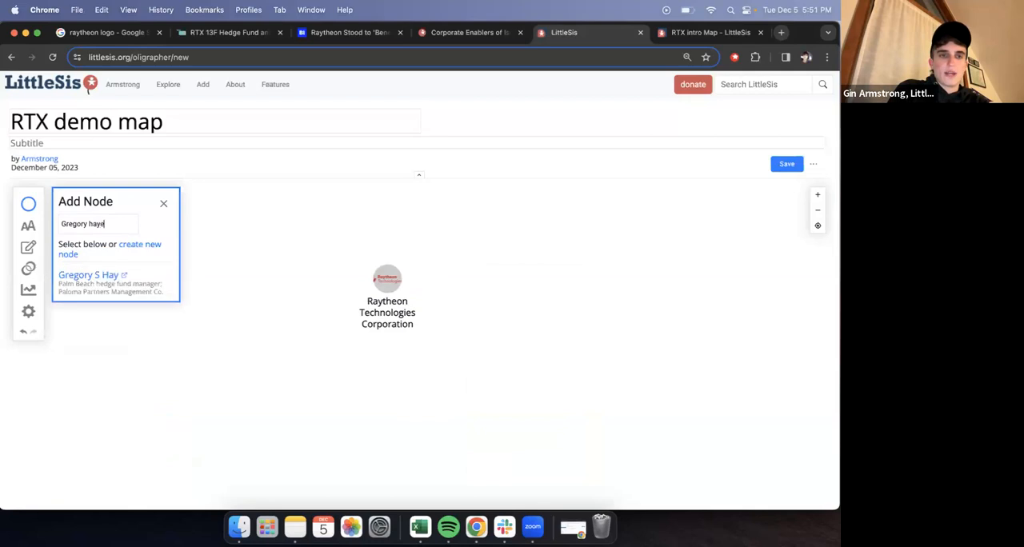
type("s")
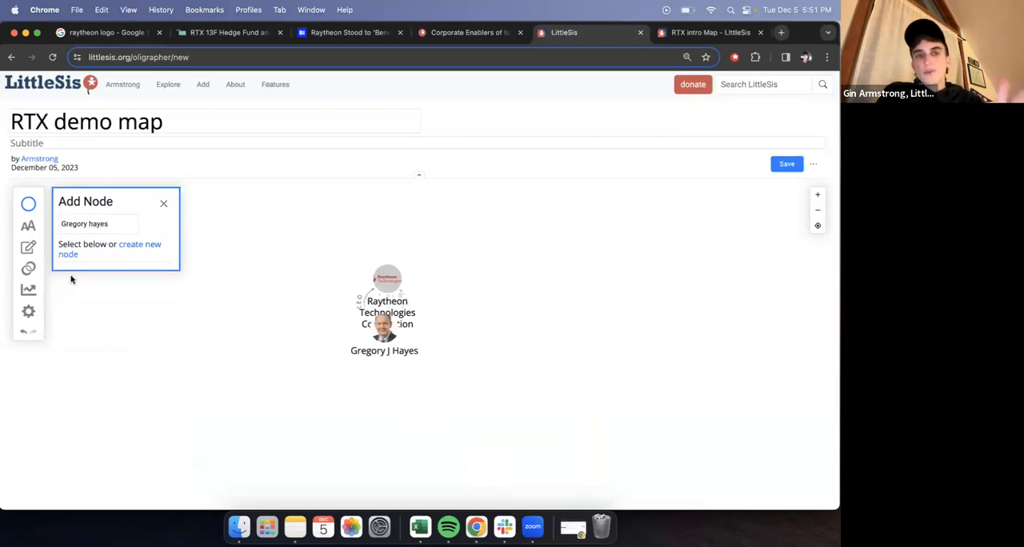
left_click_drag(393, 331, 513, 286)
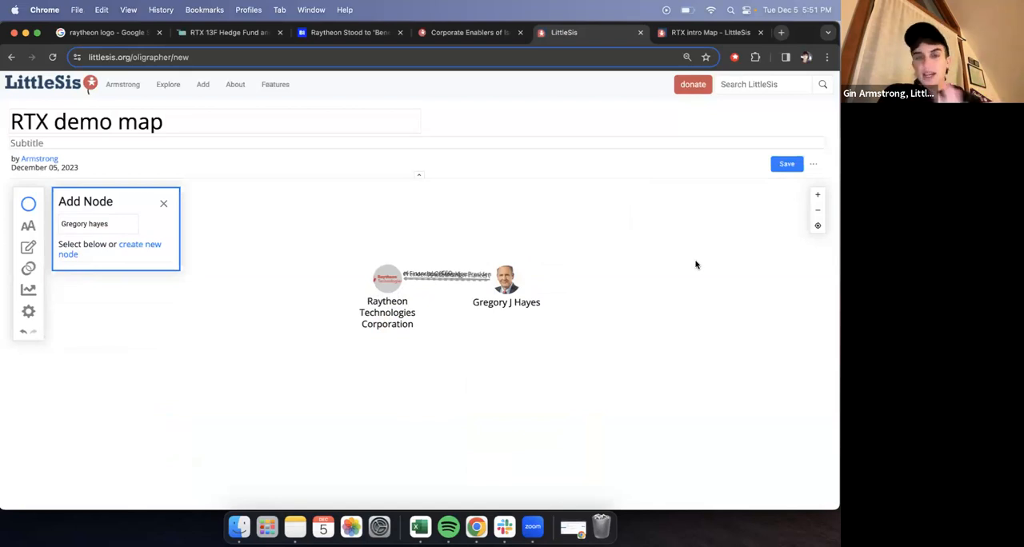
- Spread the overlapping connections between Raytheon Technologies Corporation and Gregory J Hayes into separate arcs, and finish adding nodes
left_click_drag(390, 279, 387, 283)
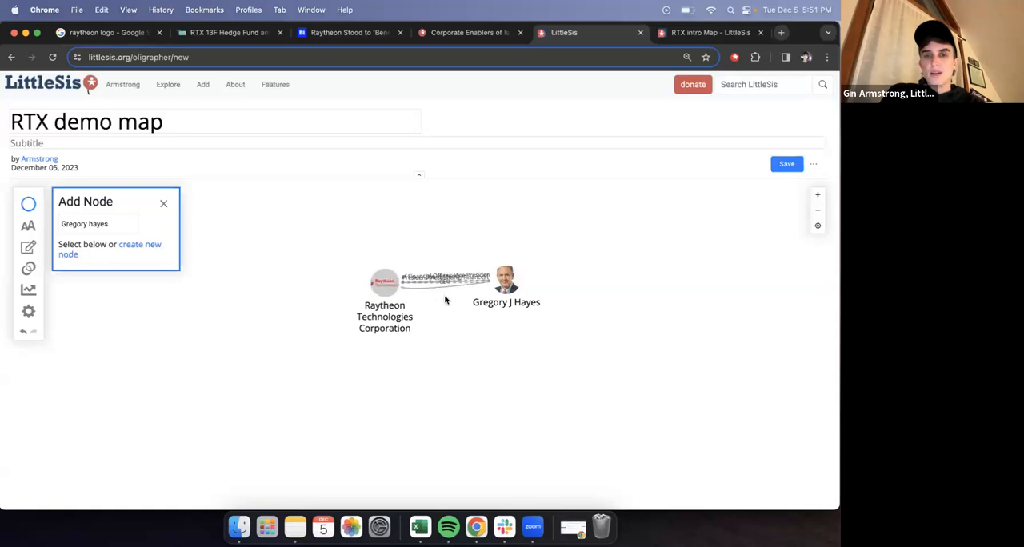
mouse_move(456, 277)
left_mouse_down()
mouse_move(461, 250)
mouse_move(452, 262)
left_mouse_up()
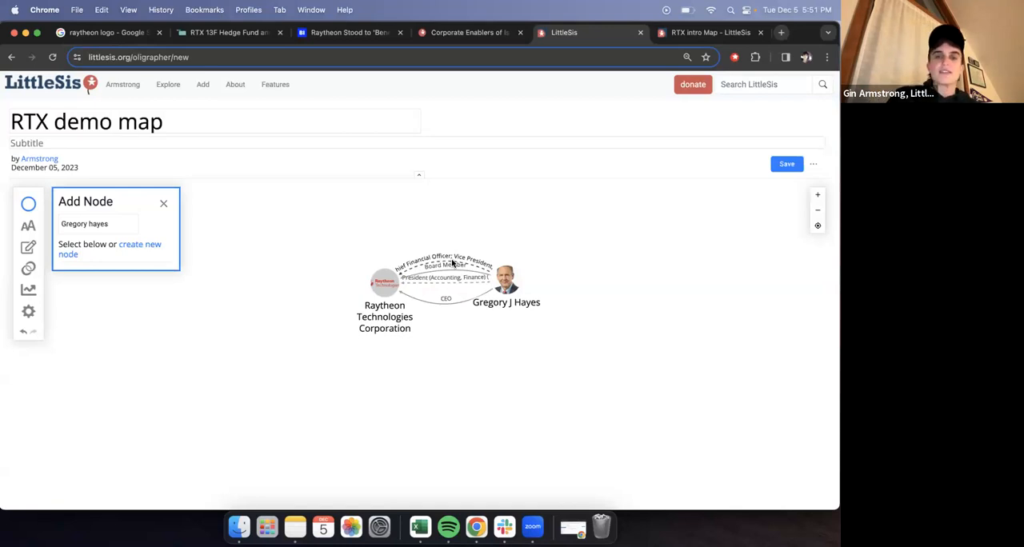
left_click(510, 279)
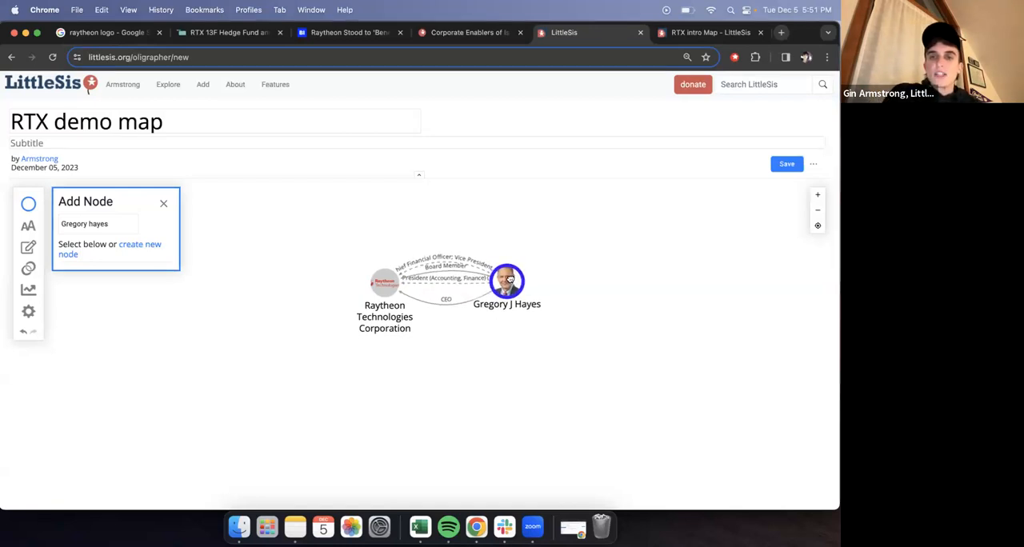
left_click(640, 231)
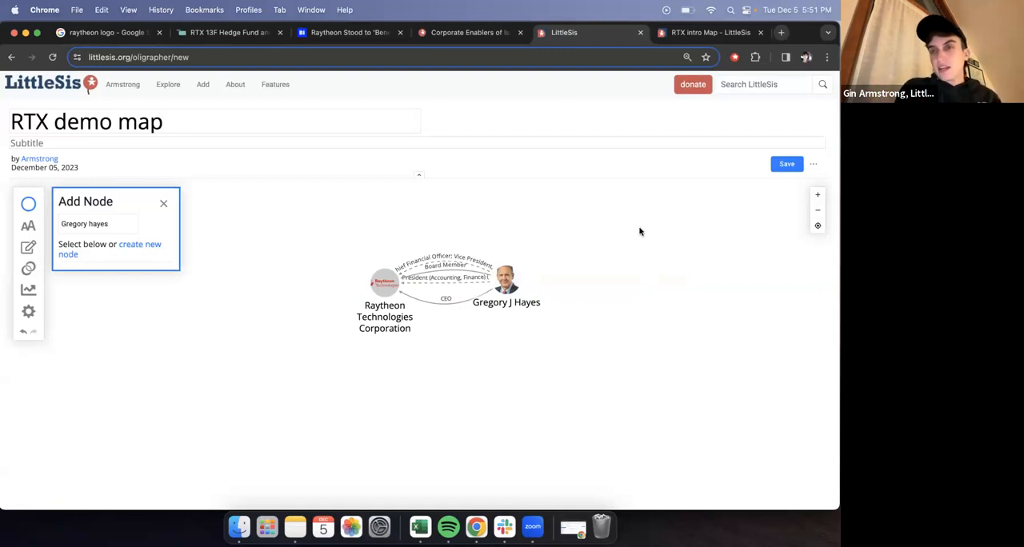
left_click(163, 204)
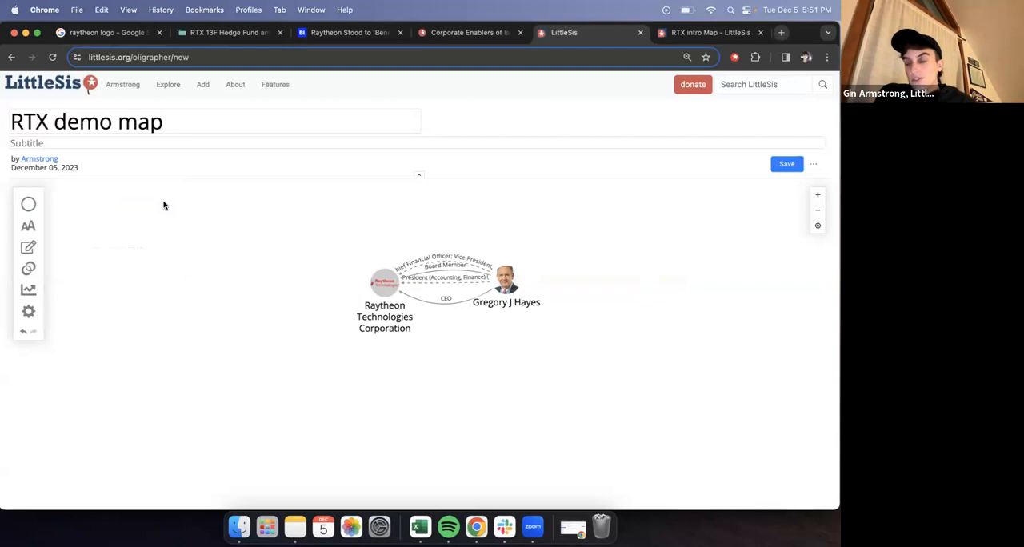
- Delete the Vice President (Accounting, Finance), Senior Vice President and Chief Financial Officer, and Board Member connections between Gregory J Hayes and Raytheon Technologies Corporation
left_click(453, 287)
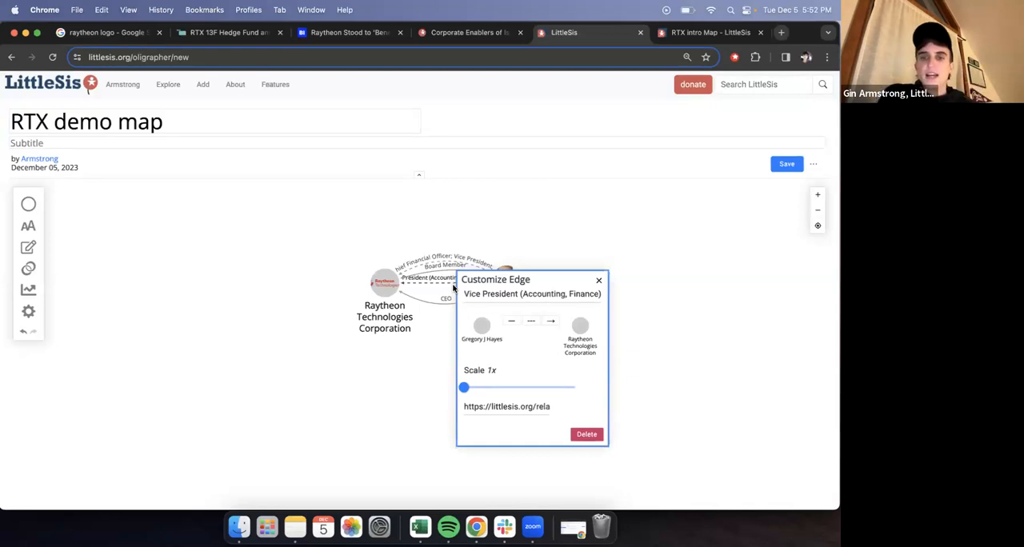
left_click(586, 434)
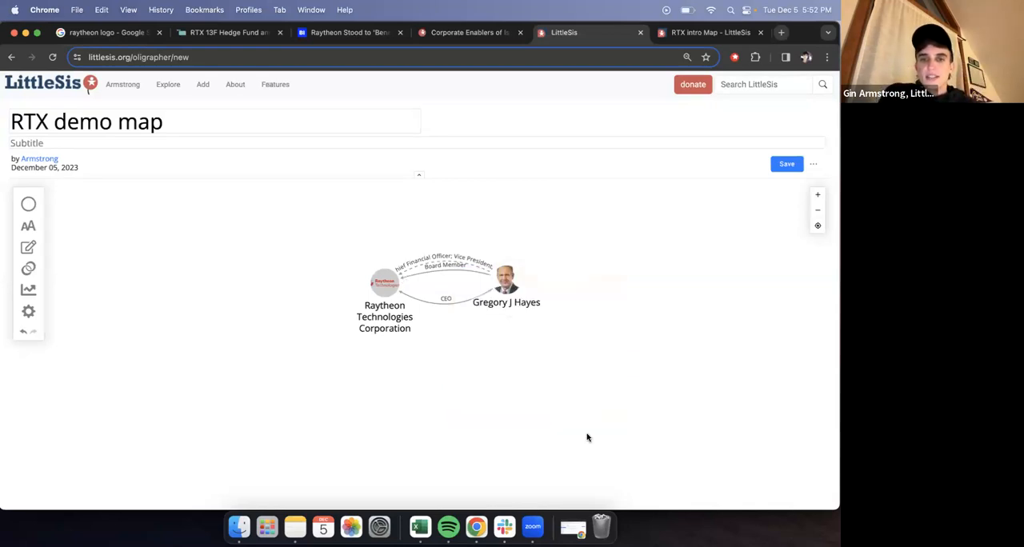
left_click(482, 271)
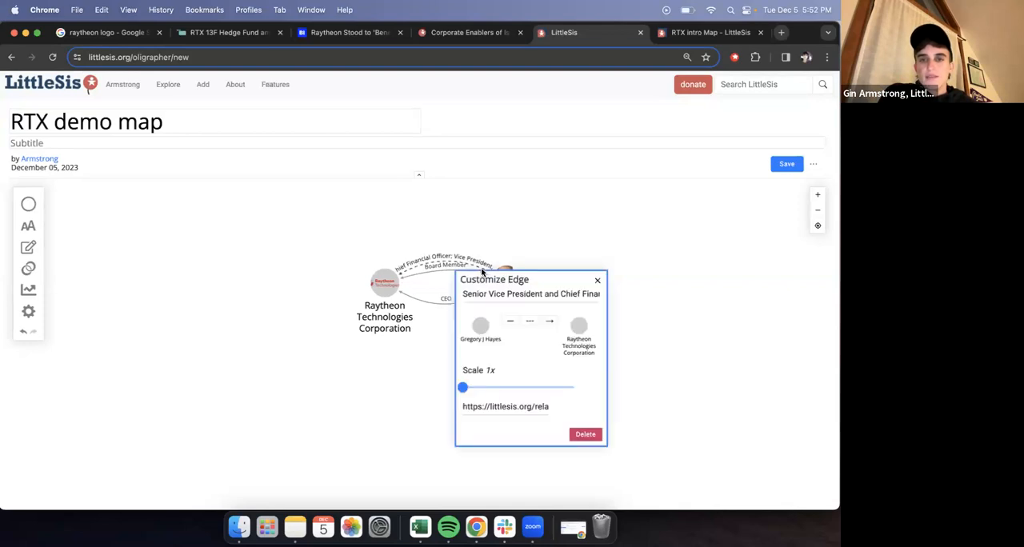
left_click(596, 435)
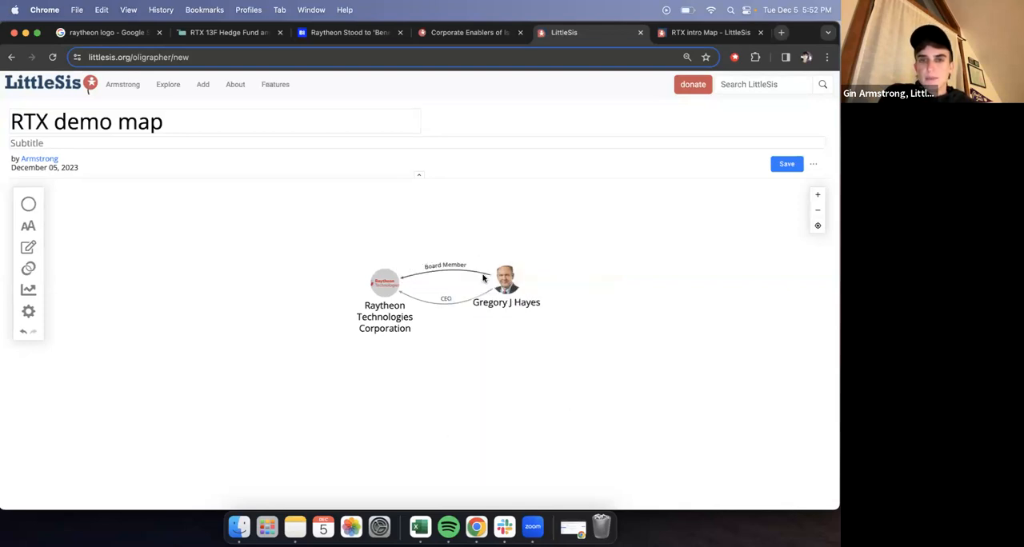
left_click(483, 276)
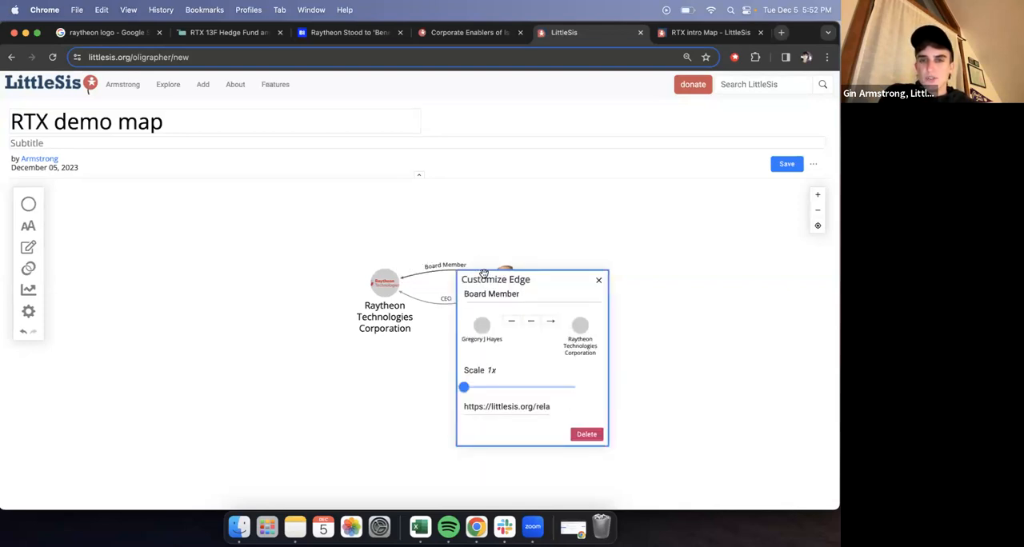
left_click(586, 434)
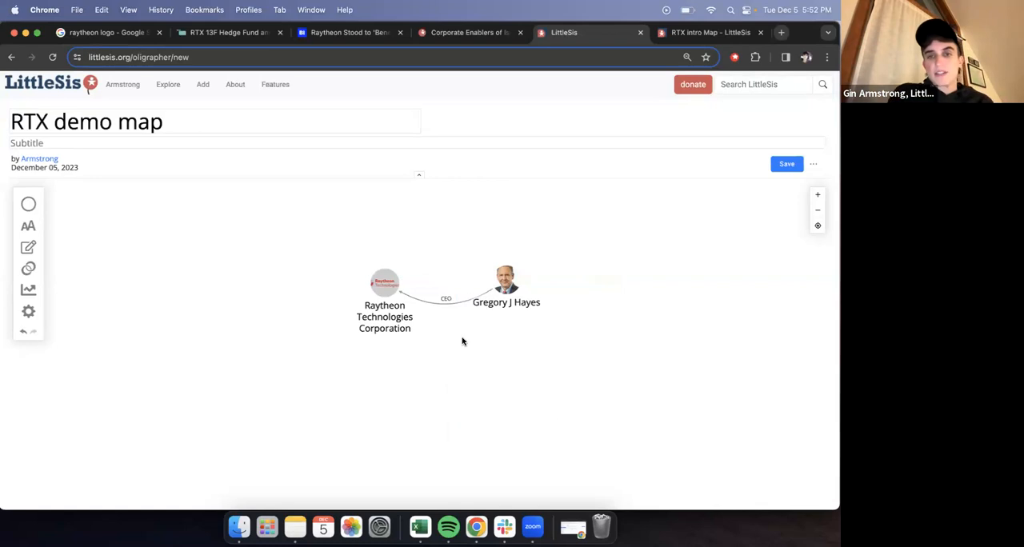
- Move Gregory J Hayes slightly closer to Raytheon Technologies Corporation and level with it, straightening the CEO connection
left_click_drag(469, 294, 497, 286)
left_click(498, 286)
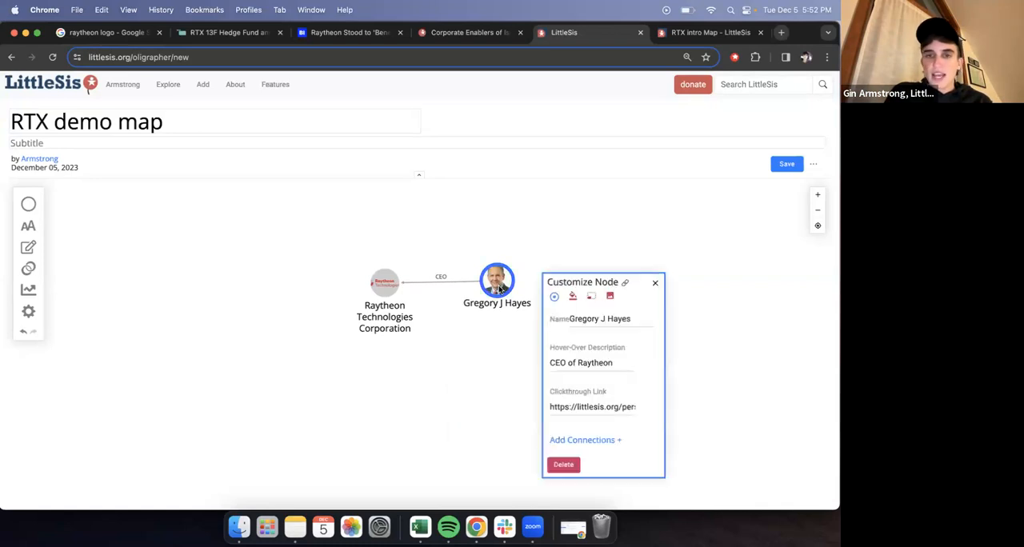
left_click(652, 262)
left_click(504, 272)
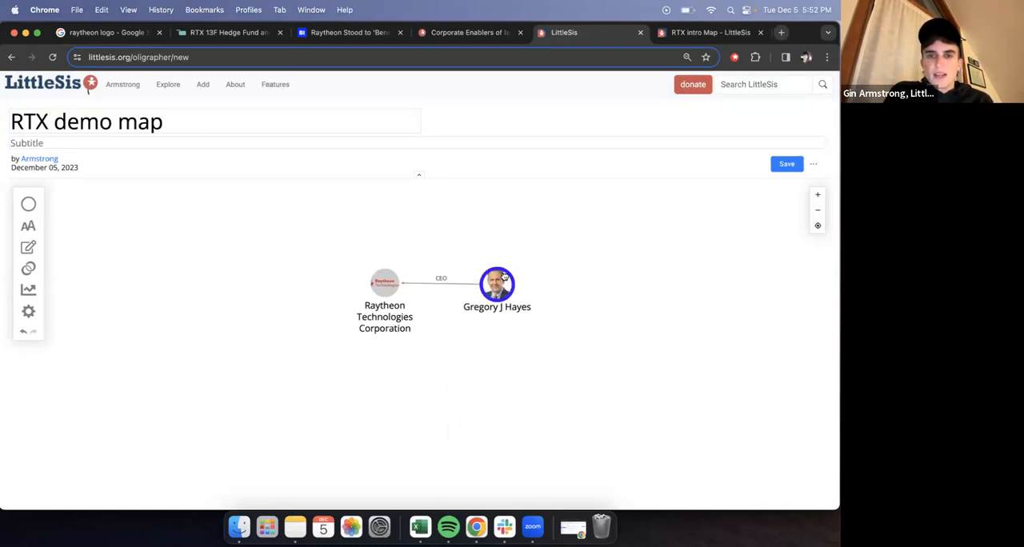
left_click(564, 240)
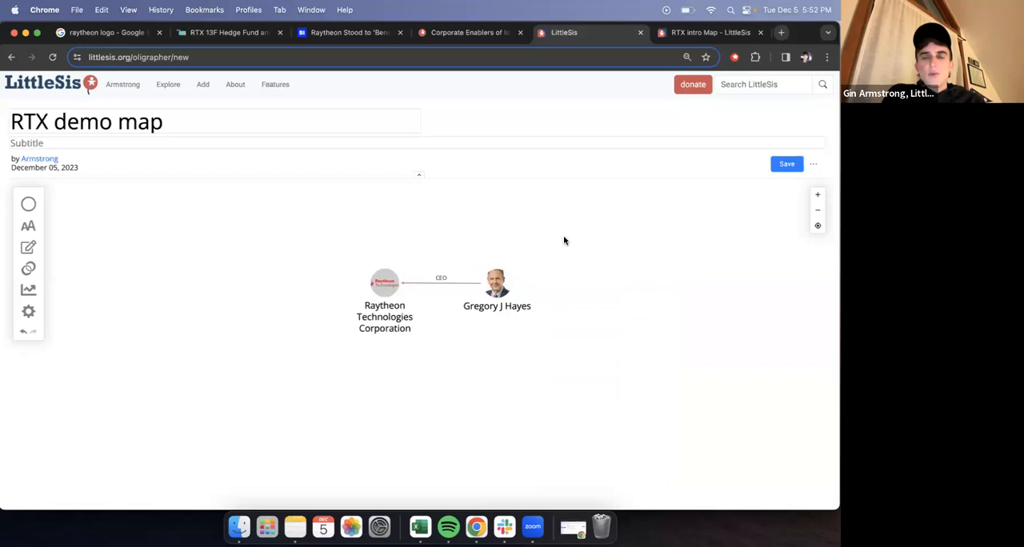
left_click_drag(501, 280, 499, 279)
left_click(529, 250)
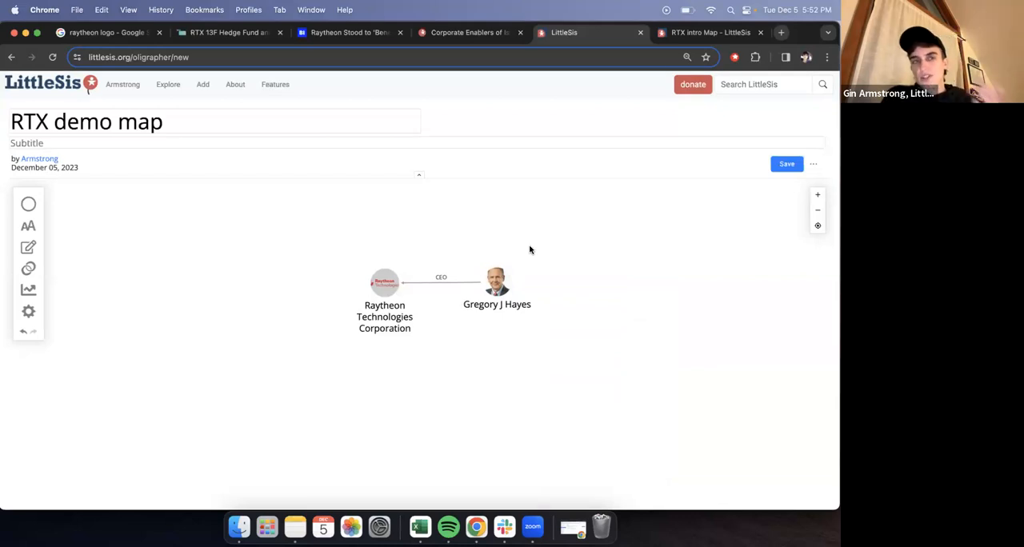
- Place a new text caption in the empty area above the two nodes
left_click(29, 205)
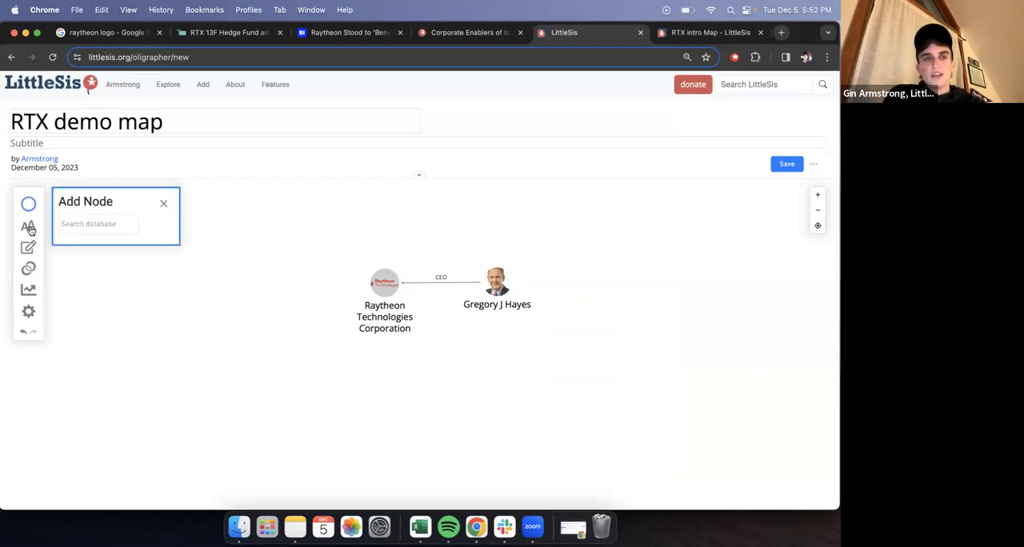
left_click(29, 231)
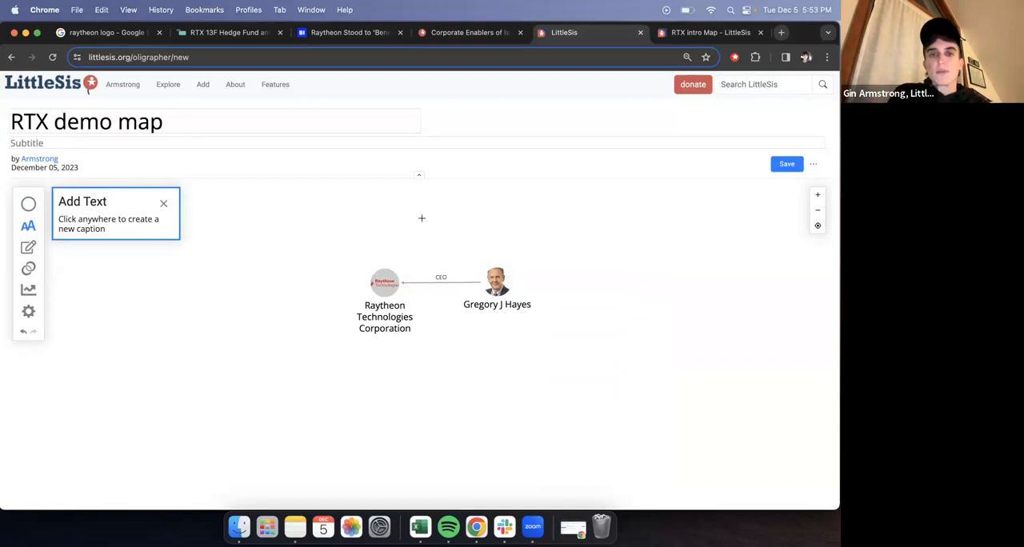
left_click(421, 220)
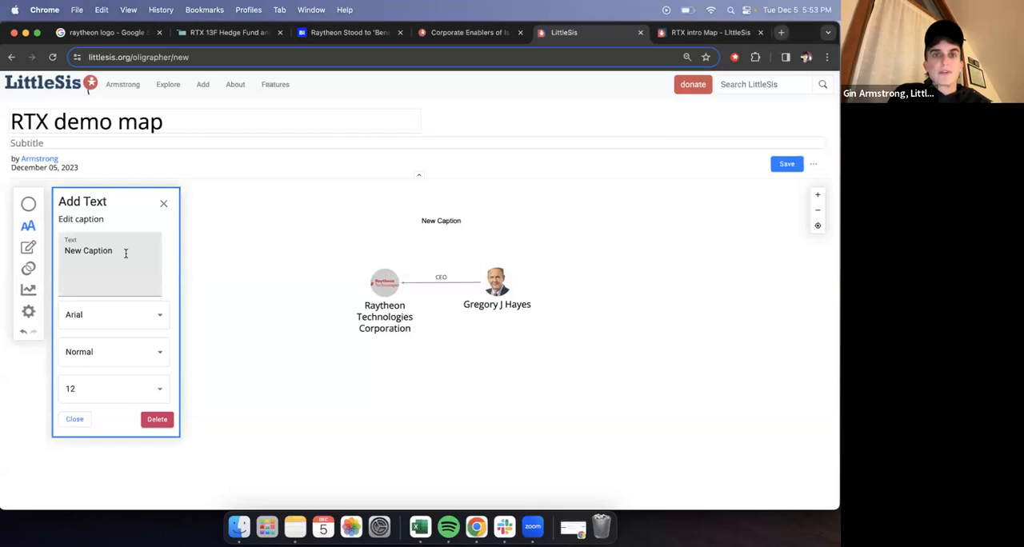
- Copy the quote "And this seems to fit quite nicely with the Raytheon Defense portfolio." from the Business Insider article
left_click(320, 42)
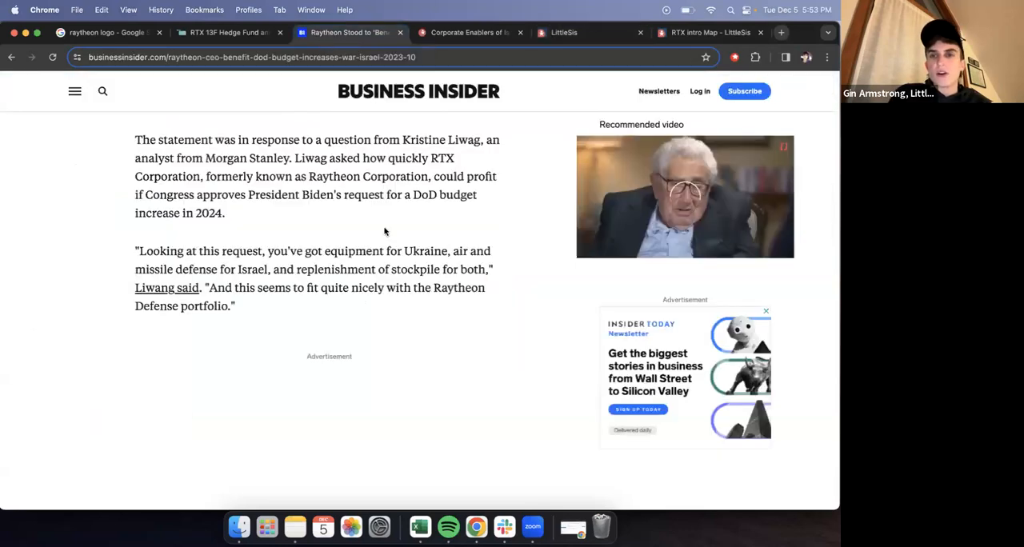
scroll(444, 212, "up", 1)
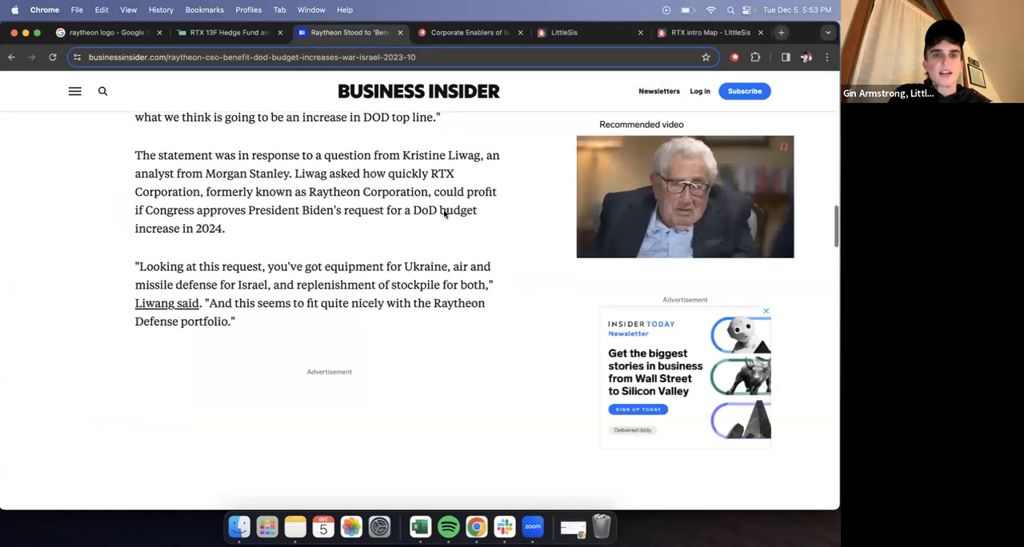
scroll(444, 213, "down", 3)
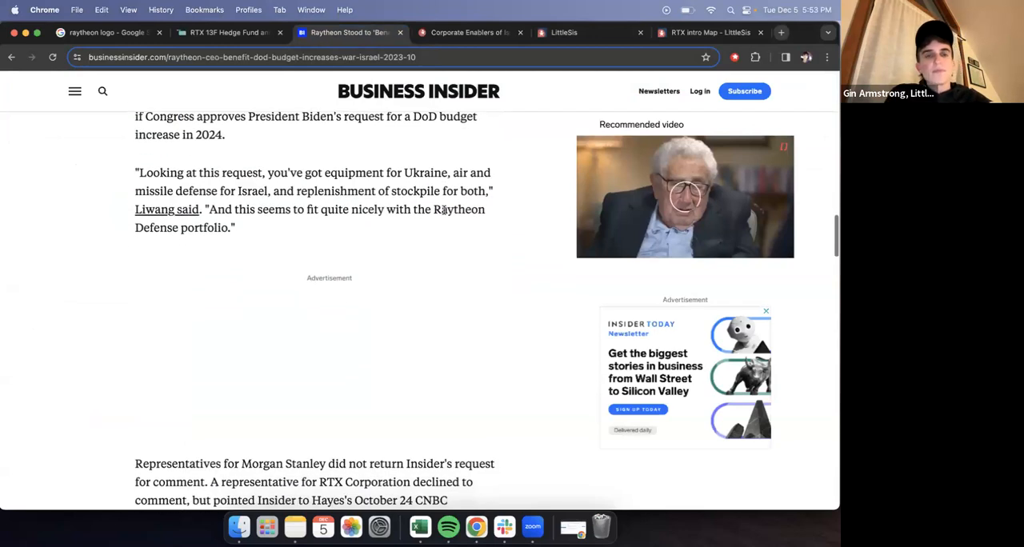
left_click_drag(209, 210, 232, 229)
key("super+c")
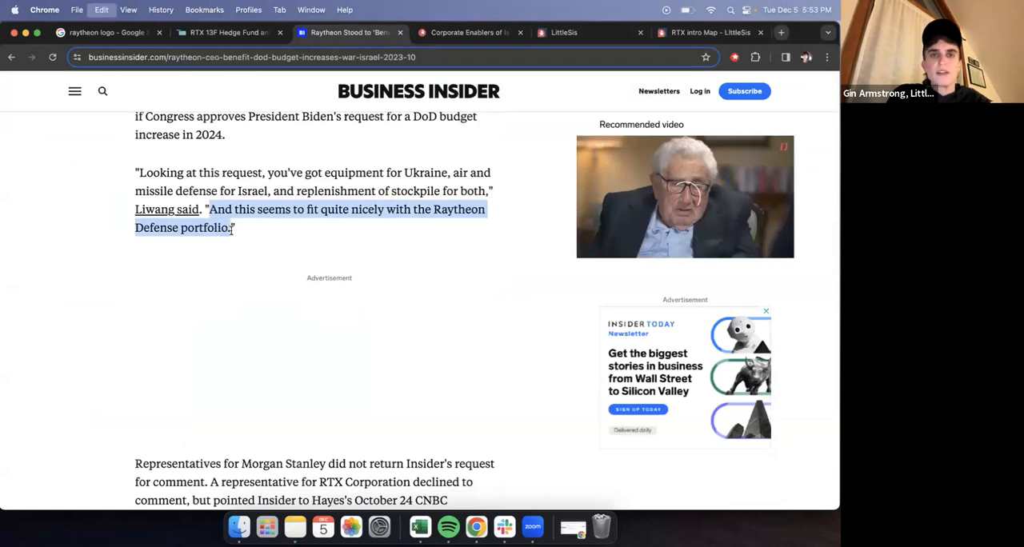
left_click(268, 166)
scroll(269, 168, "up", 5)
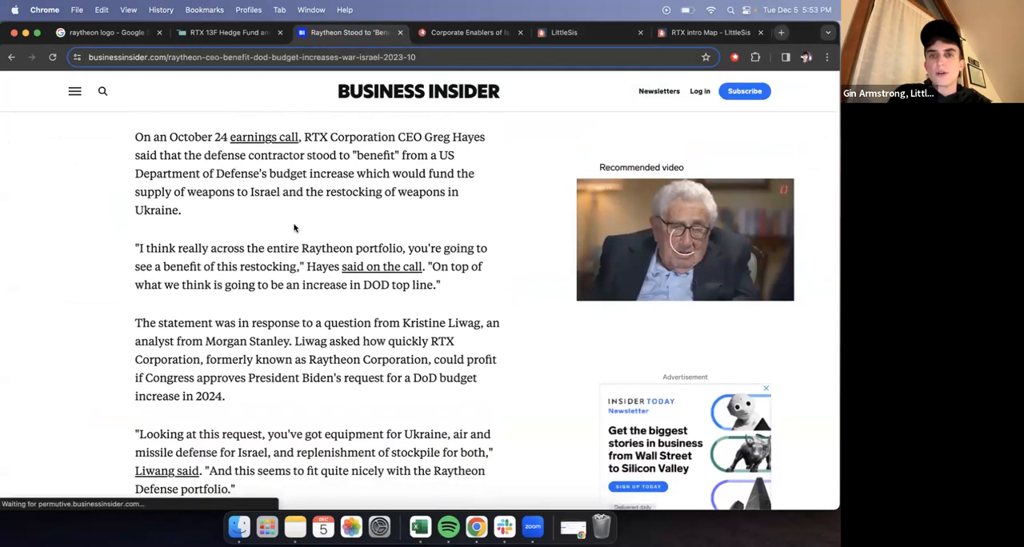
scroll(293, 227, "down", 3)
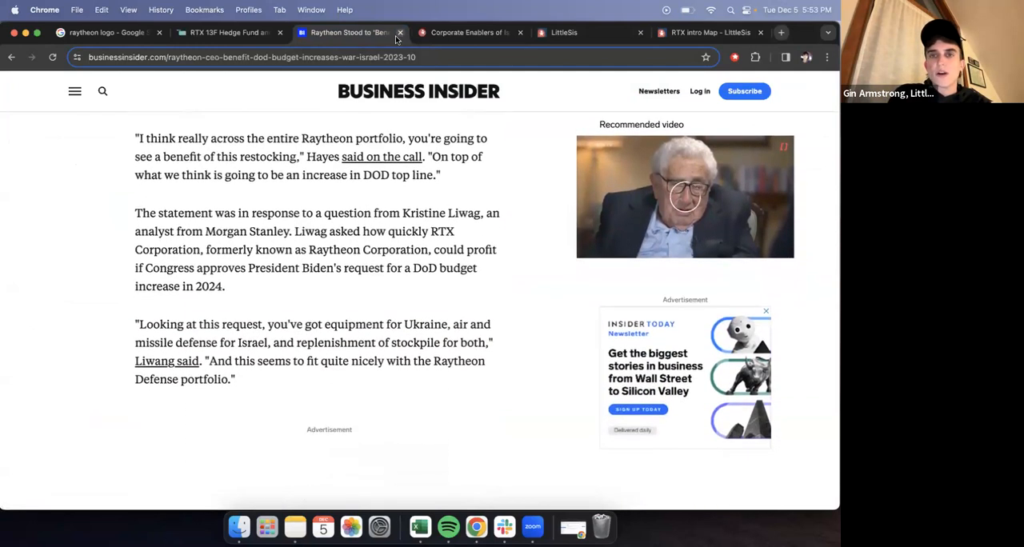
- Return to the RTX demo map and replace the caption's placeholder text with the copied Raytheon Defense portfolio quote
left_click(437, 36)
left_click(560, 35)
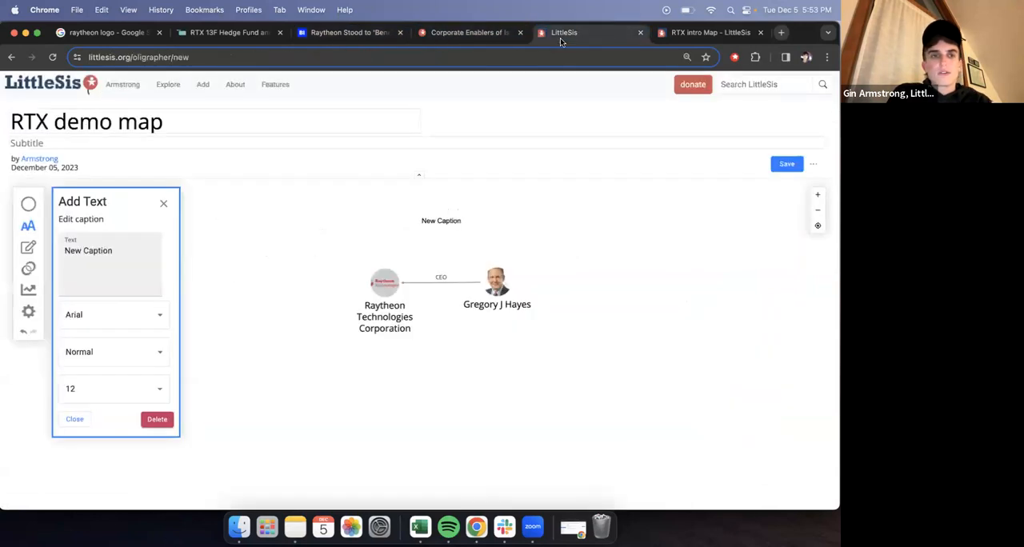
left_click(136, 257)
left_click_drag(134, 254, 64, 251)
key("BackSpace")
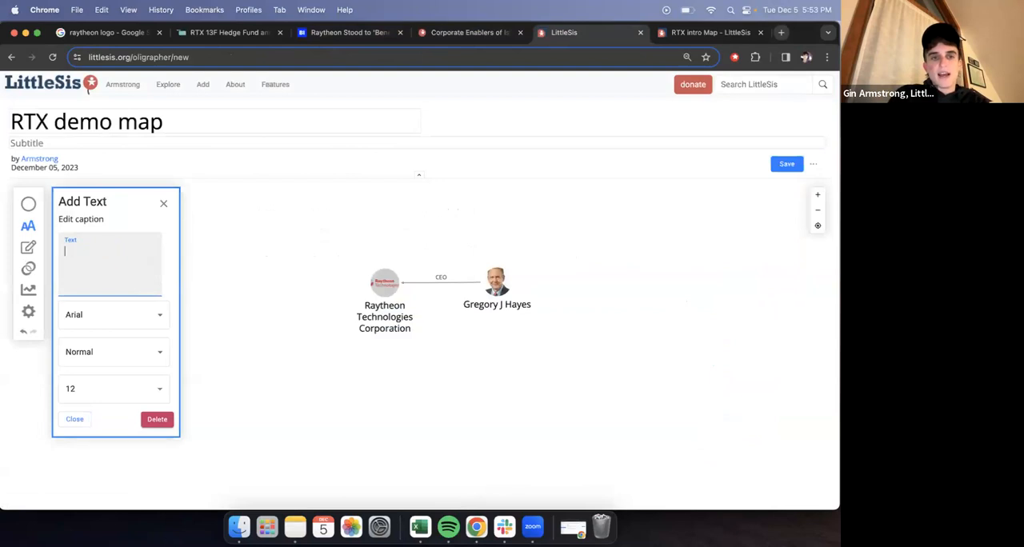
key("super+v")
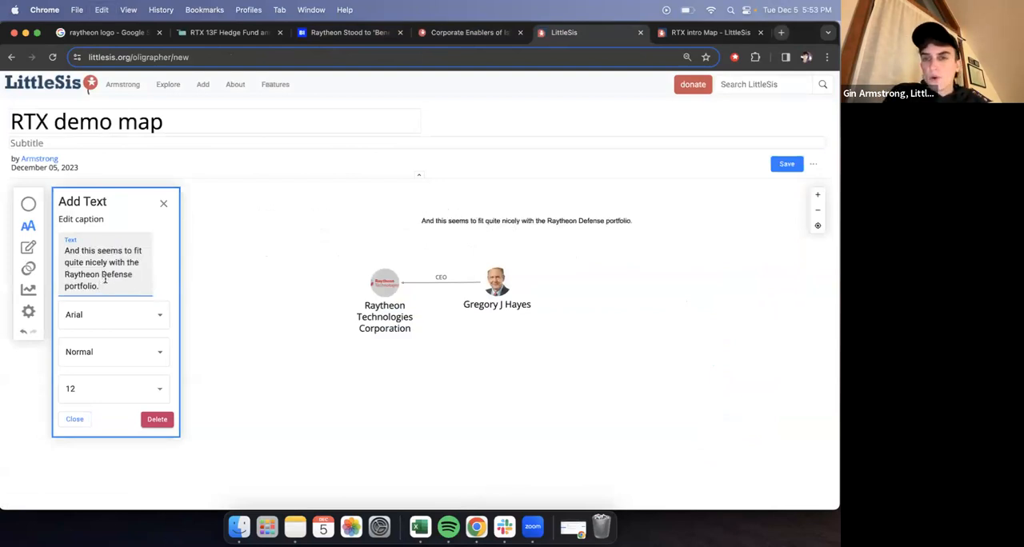
- Format the caption in Times New Roman, Bold, size 16, and move it left so it is centred above the two nodes
left_click(125, 313)
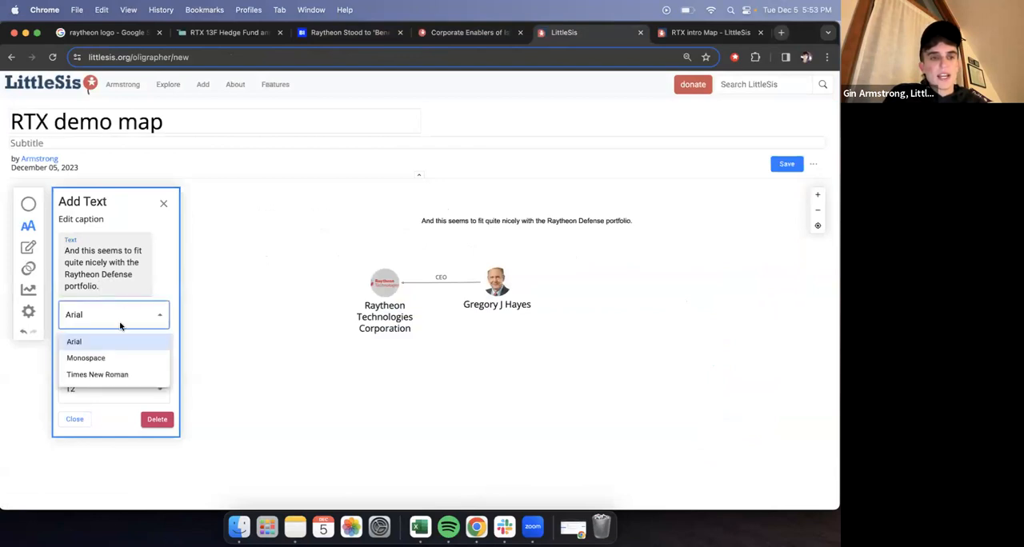
left_click(109, 375)
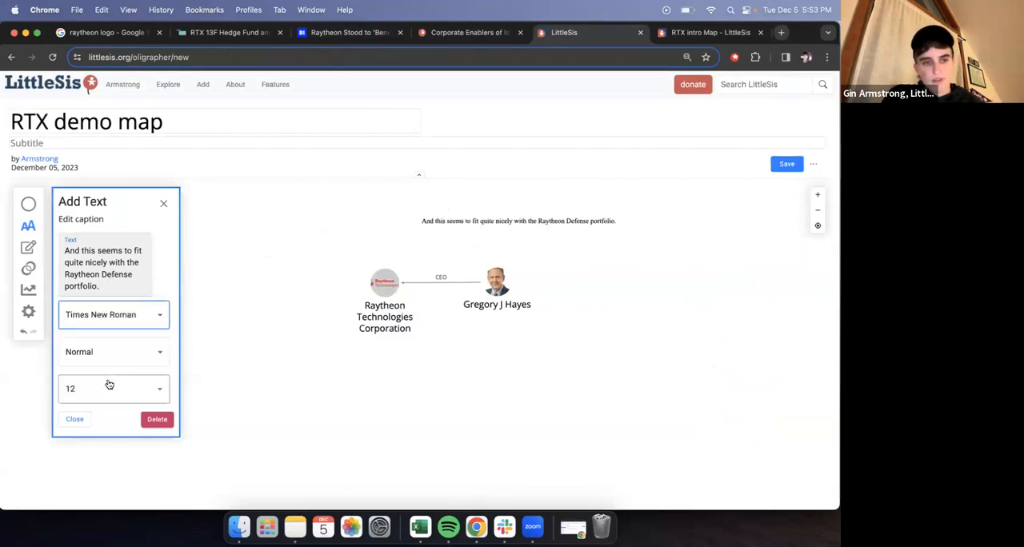
left_click(110, 356)
left_click(112, 396)
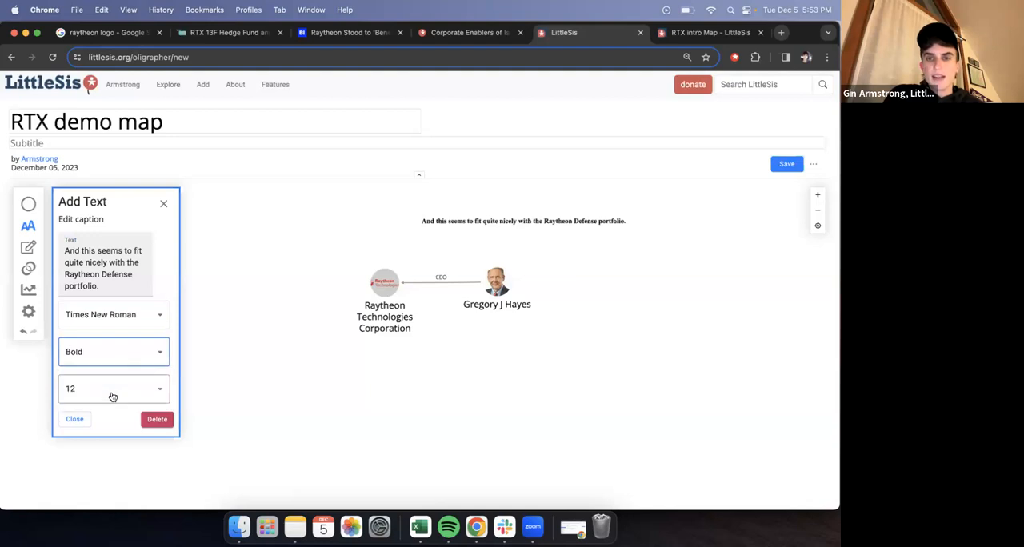
left_click(126, 397)
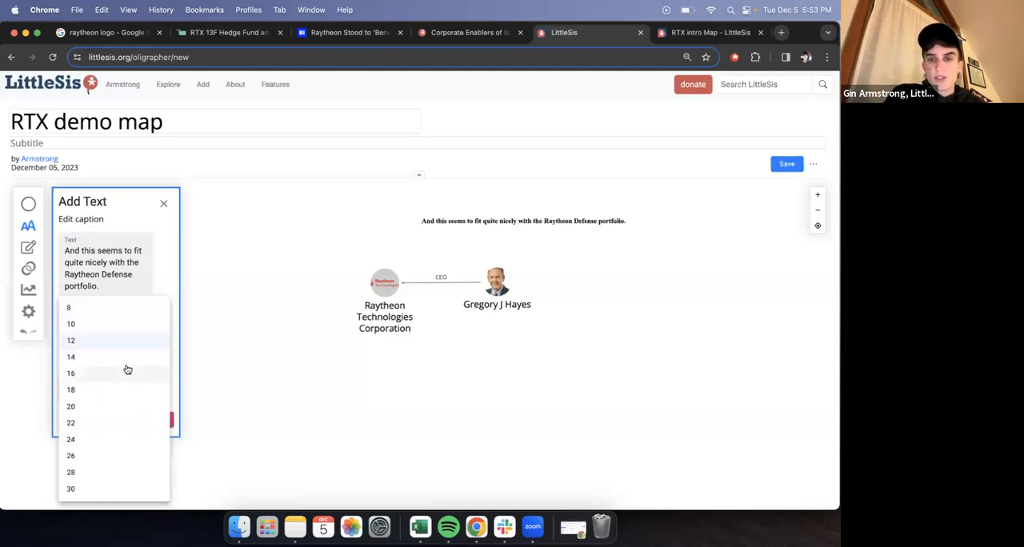
left_click(127, 372)
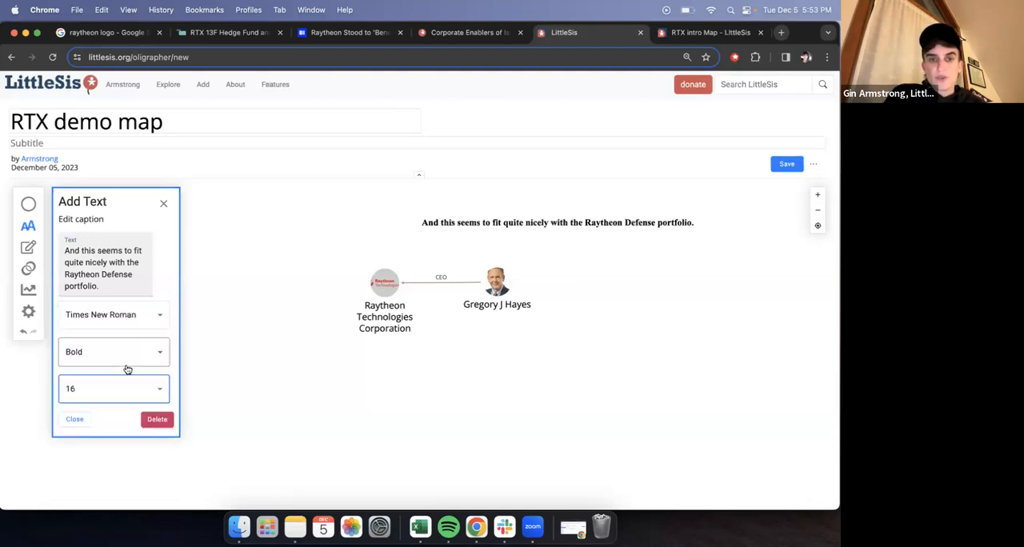
left_click(165, 206)
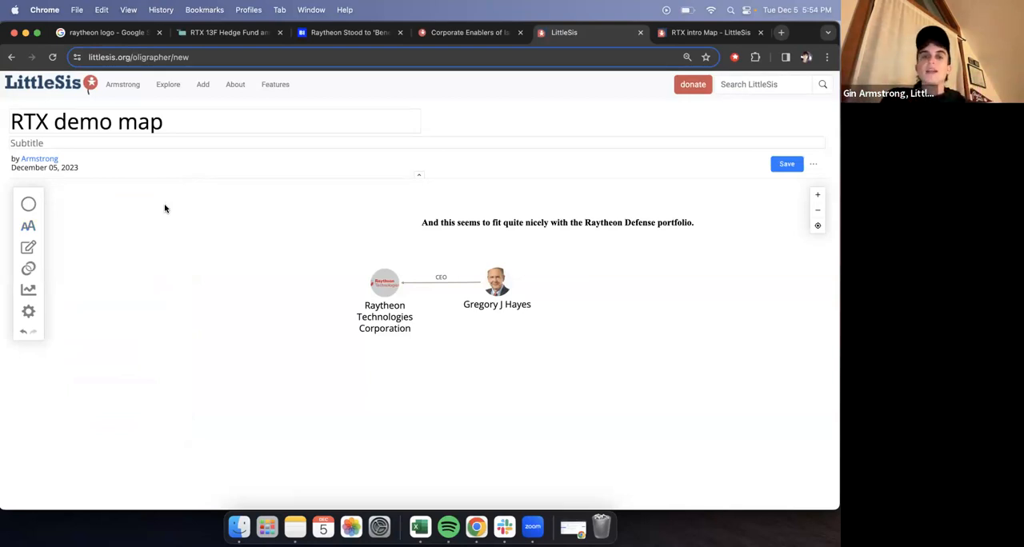
left_click_drag(455, 226, 349, 229)
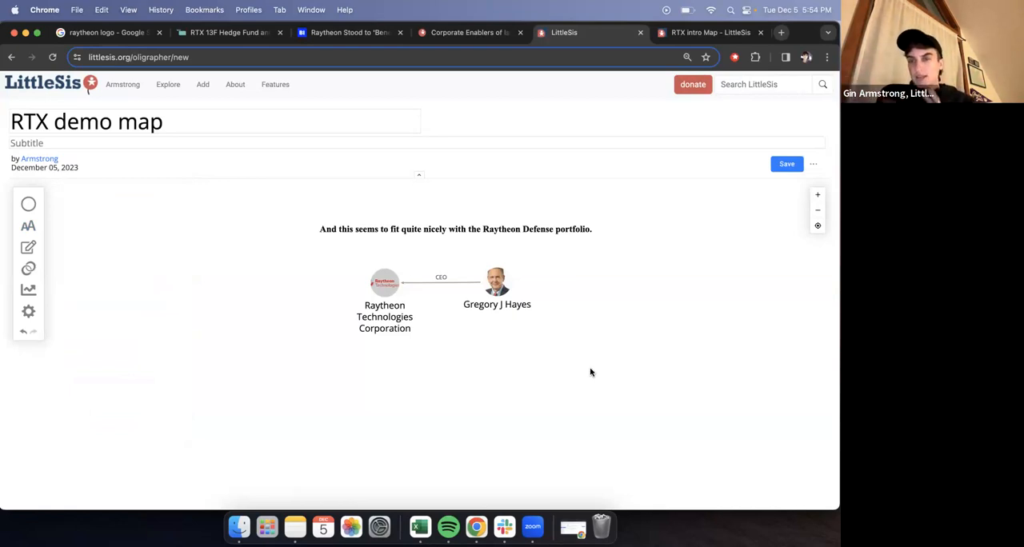
- Using the RTX intro Map as reference, add a database node for Phillips 66 and place it to the right of and slightly below Gregory J Hayes
left_click(663, 33)
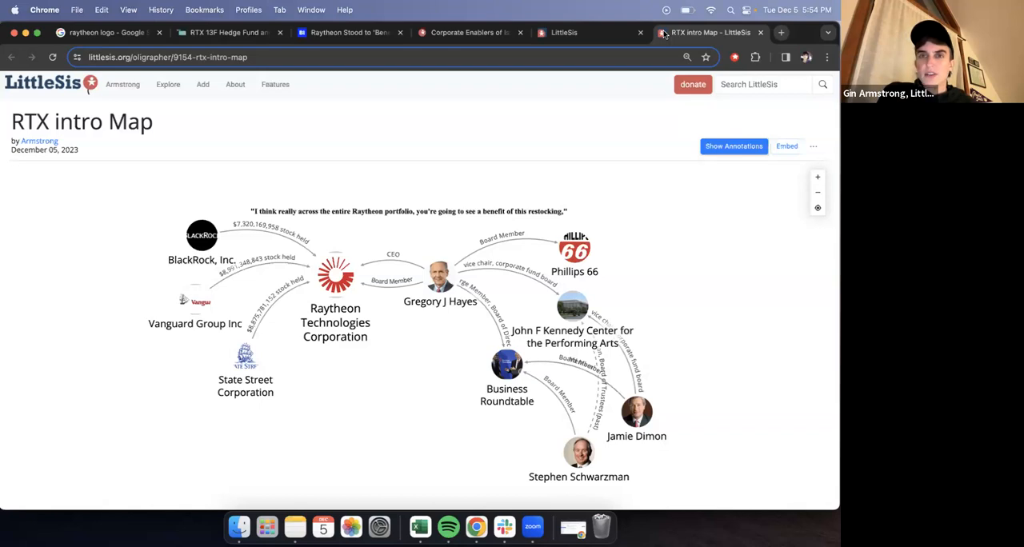
left_click(576, 33)
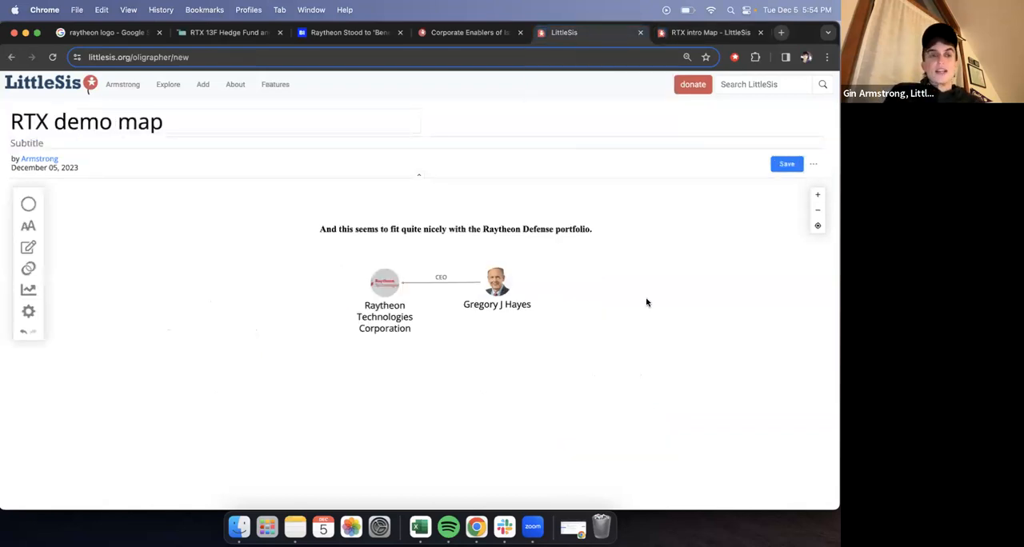
left_click(28, 205)
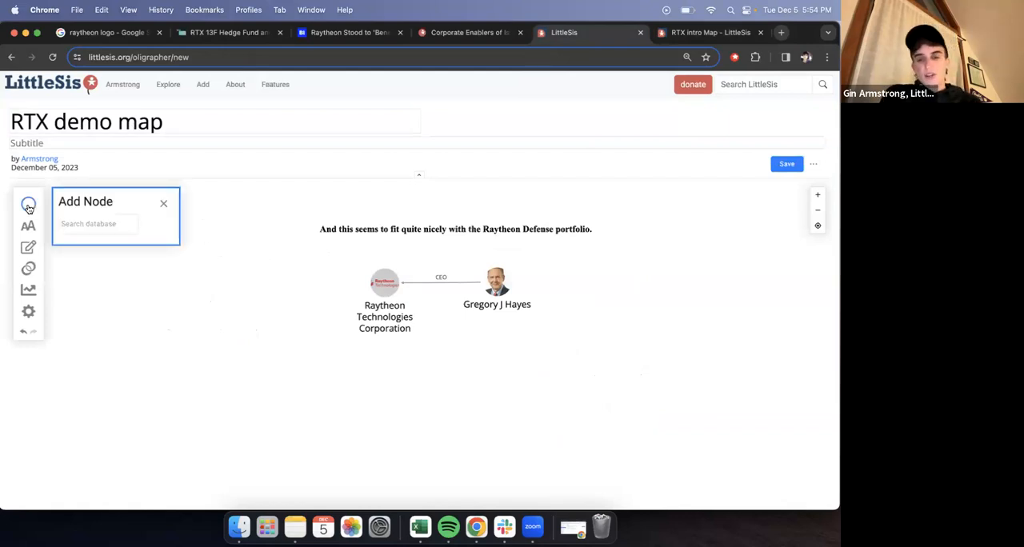
type("phi")
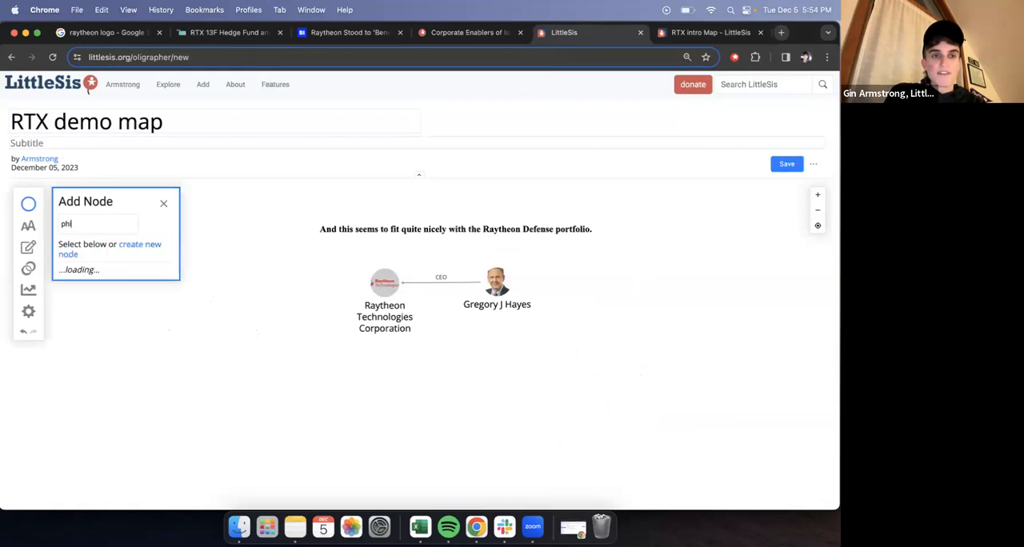
type("llips 66")
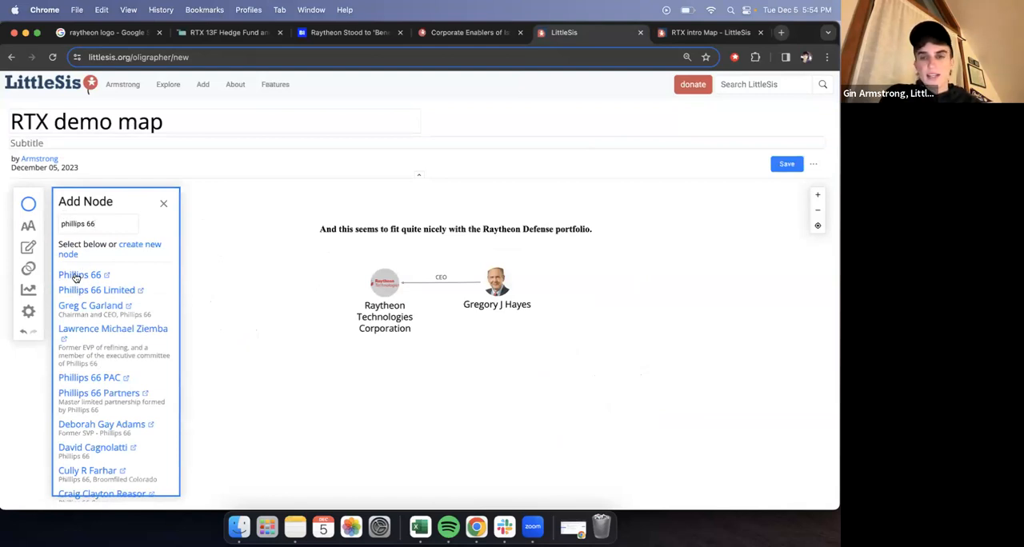
left_click(76, 277)
left_click_drag(430, 318, 603, 310)
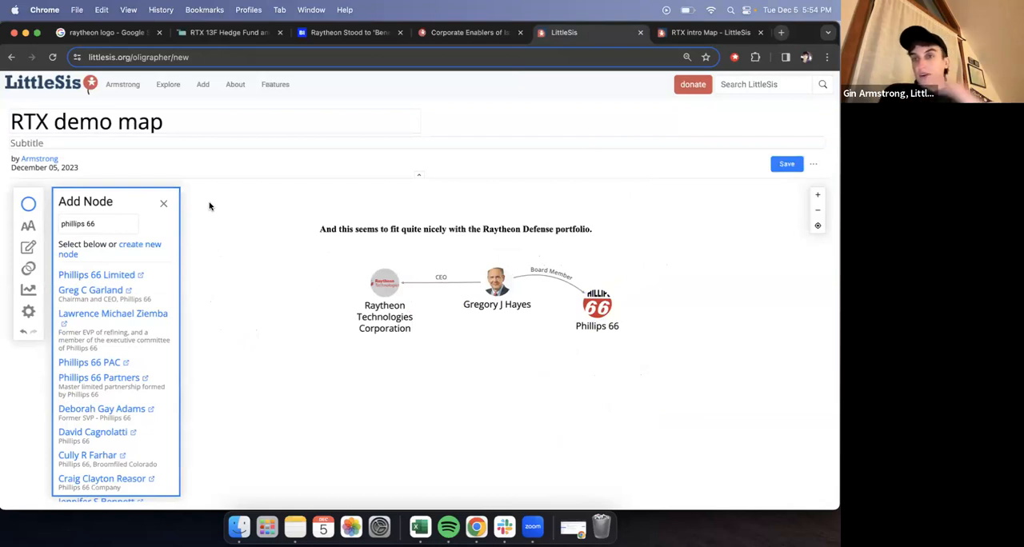
left_click(163, 206)
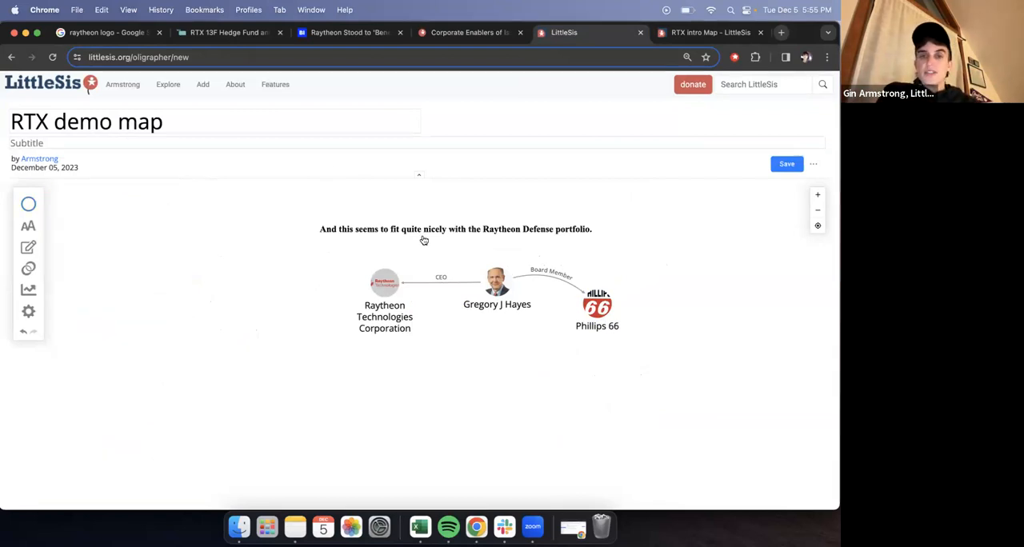
left_click(503, 290)
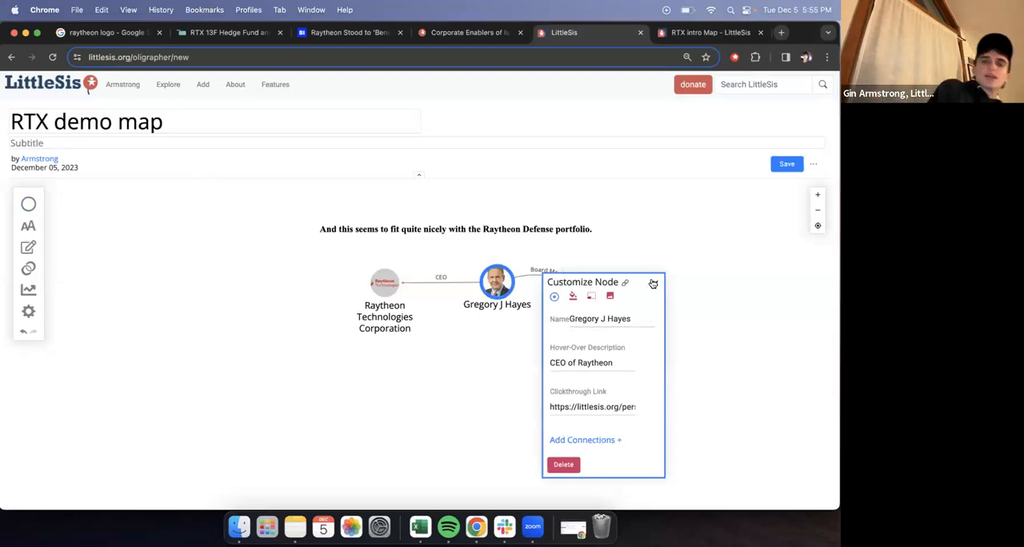
left_click(608, 320)
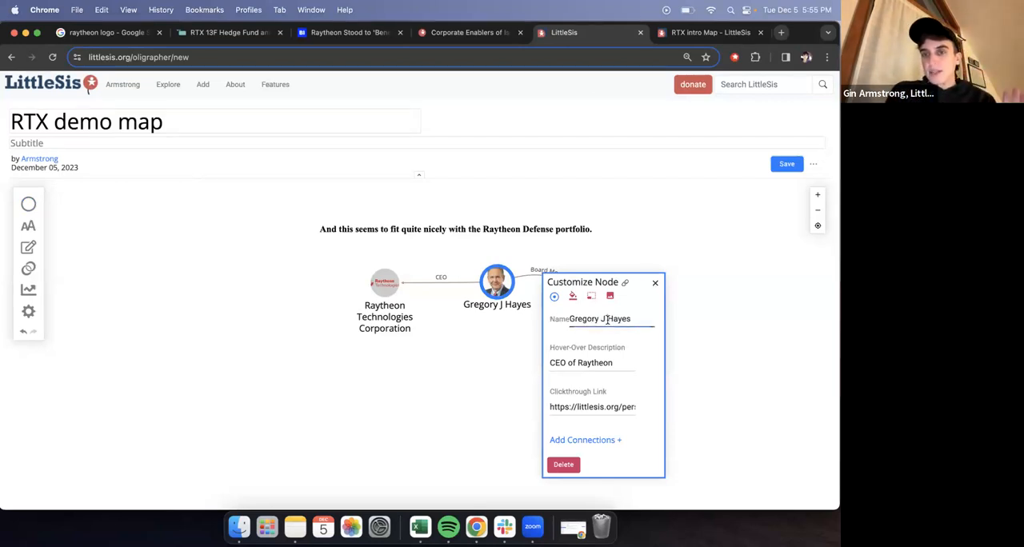
key("BackSpace")
key("BackSpace")
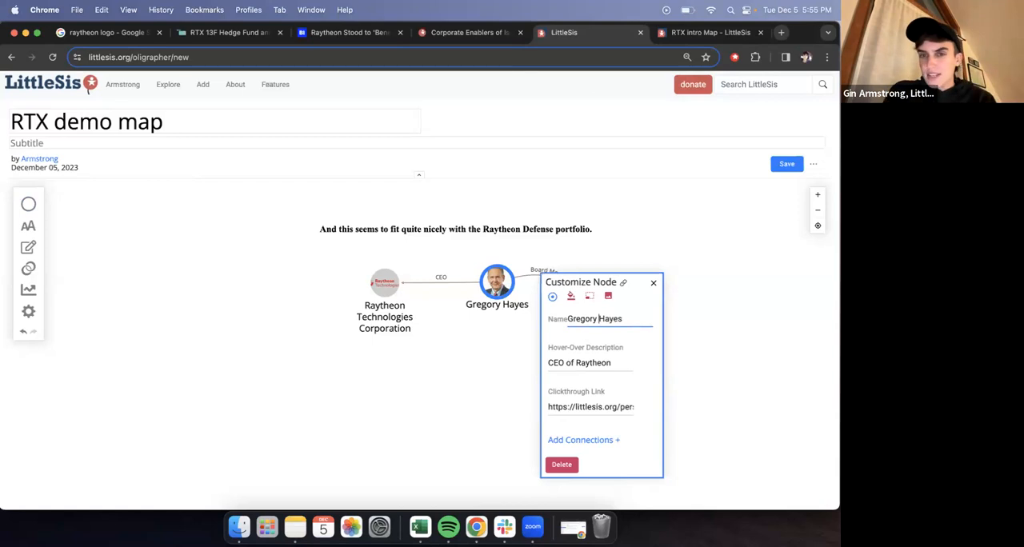
left_click(615, 362)
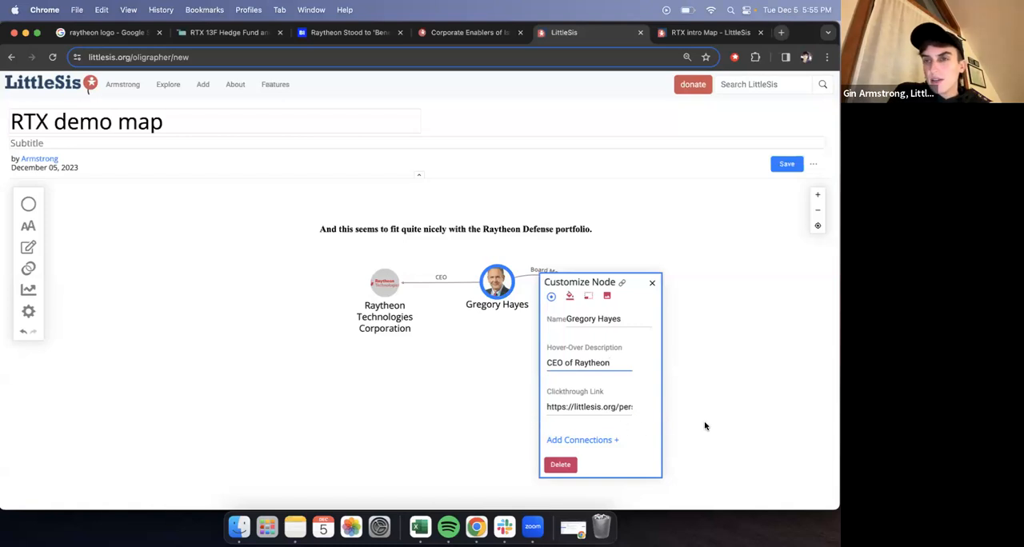
- Browse the database connections available for Gregory Hayes in the Donation, Professional and Membership categories
left_click(603, 444)
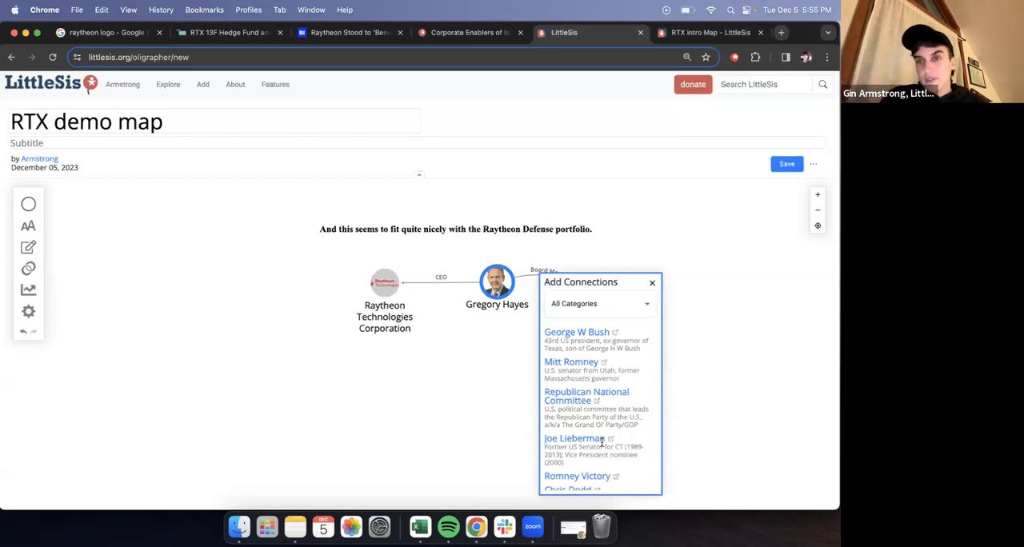
left_click(616, 316)
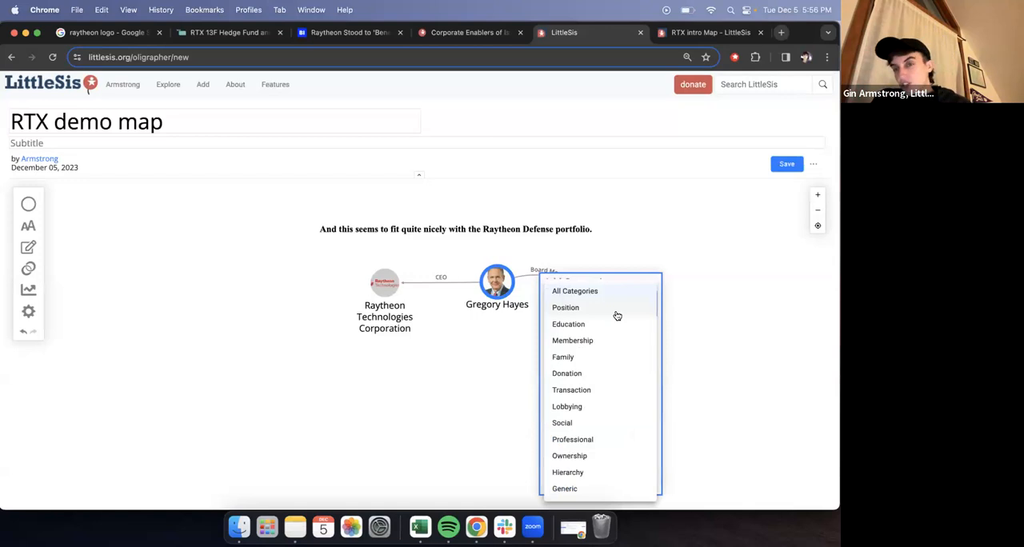
left_click(614, 374)
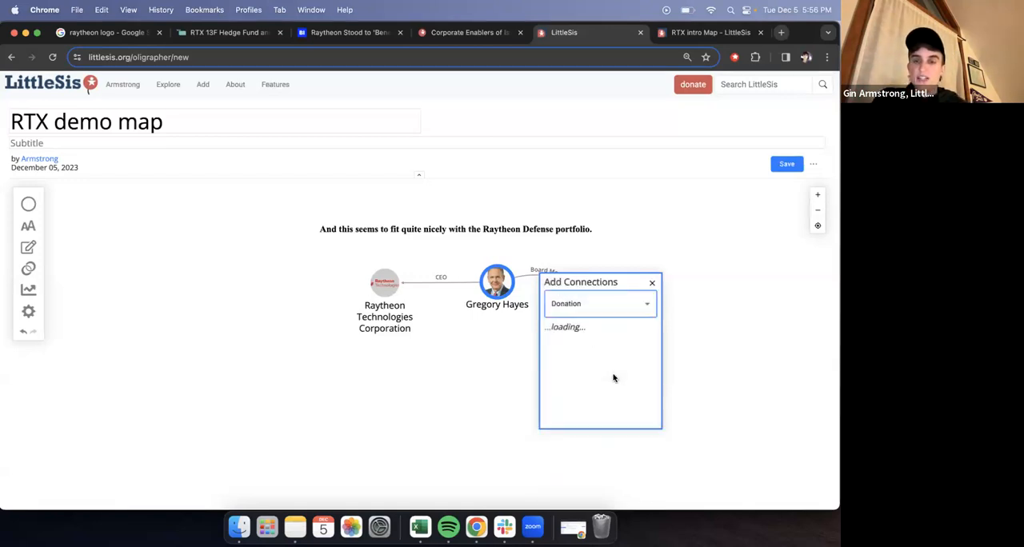
left_click(644, 305)
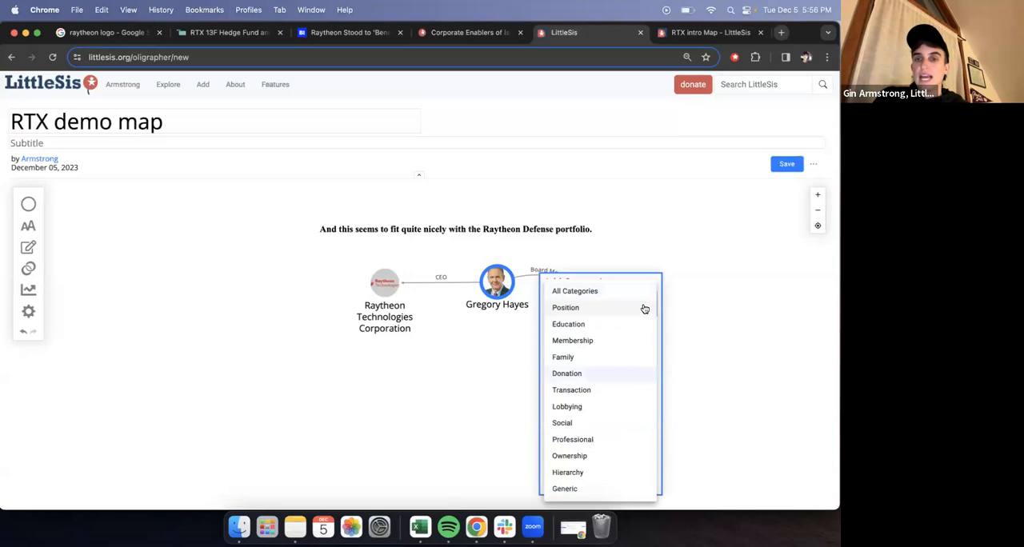
left_click(621, 440)
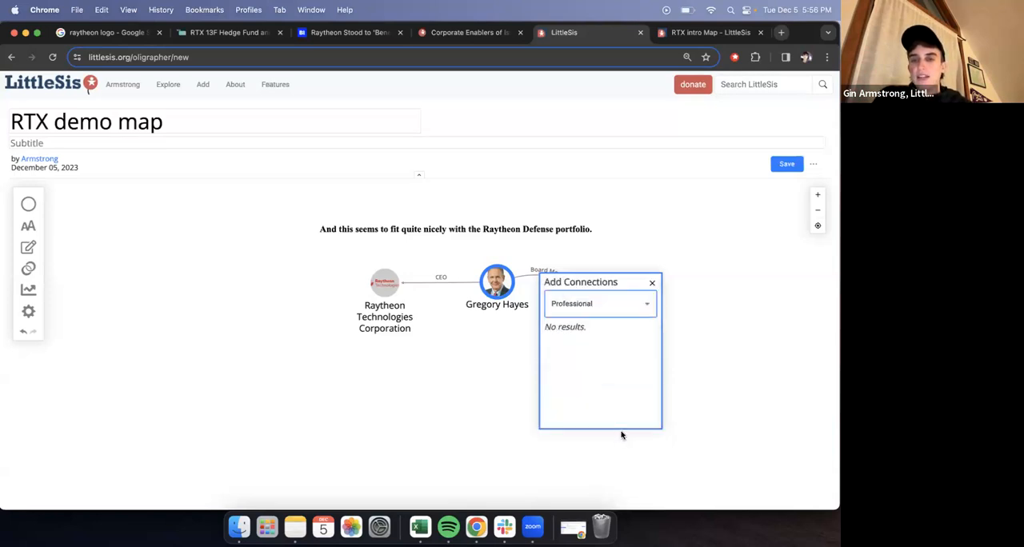
left_click(644, 306)
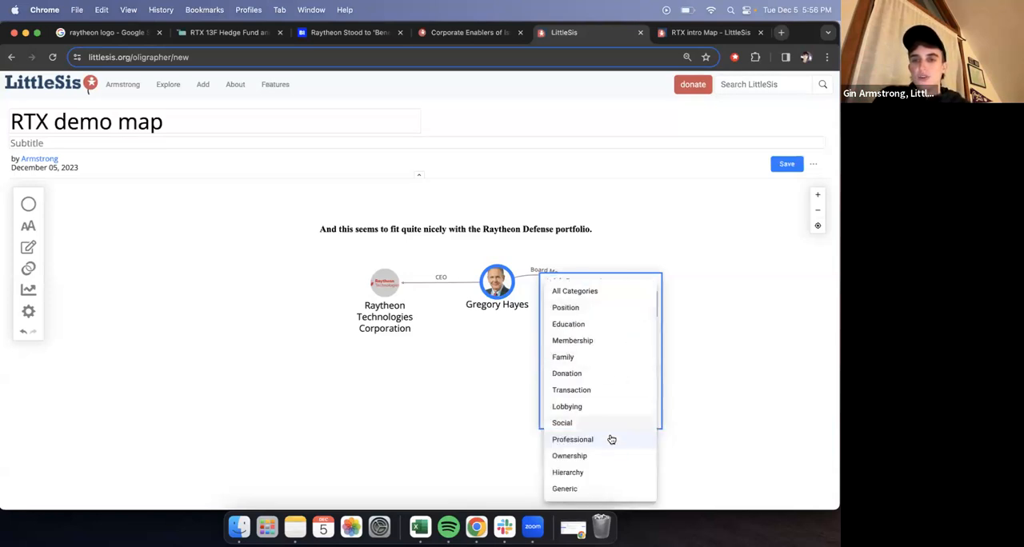
left_click(611, 344)
- Filter Gregory Hayes's connections by Position and add Business Roundtable and John F Kennedy Center for the Performing Arts to the map
left_click(623, 306)
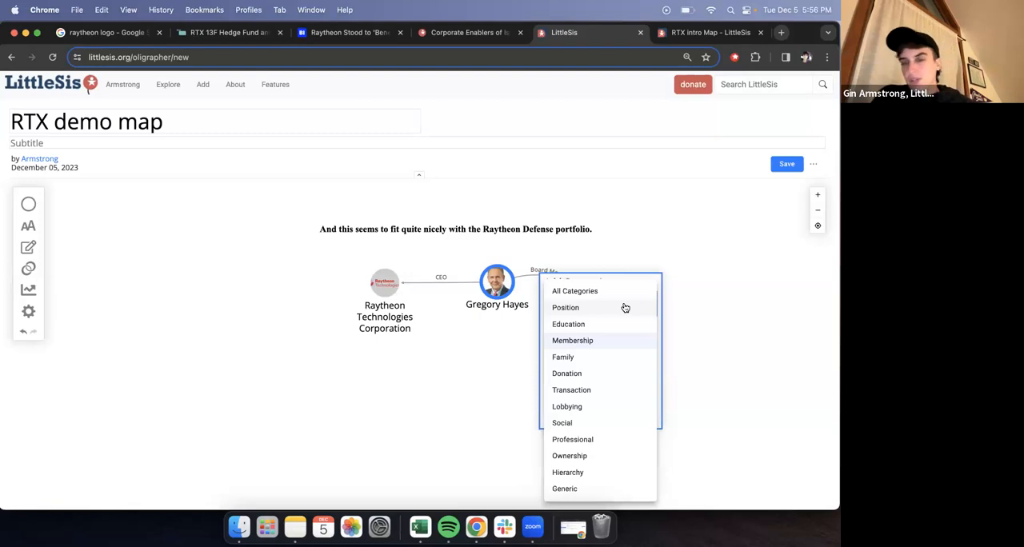
left_click(624, 308)
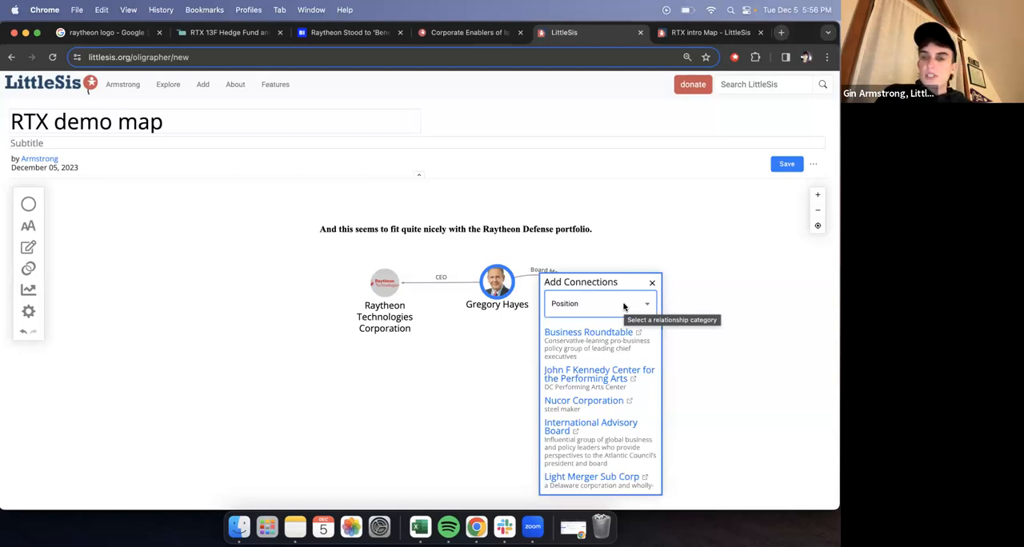
left_click(586, 336)
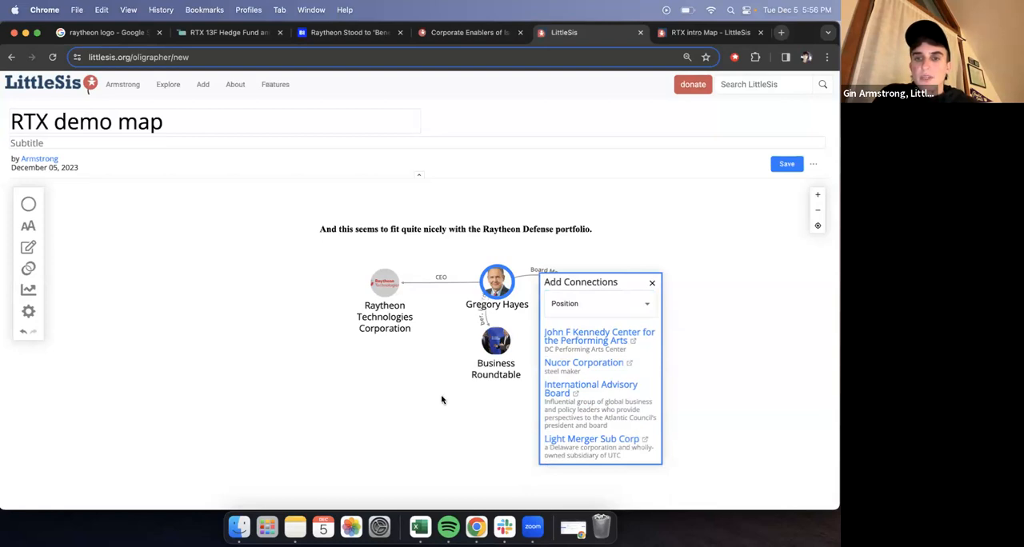
left_click(610, 341)
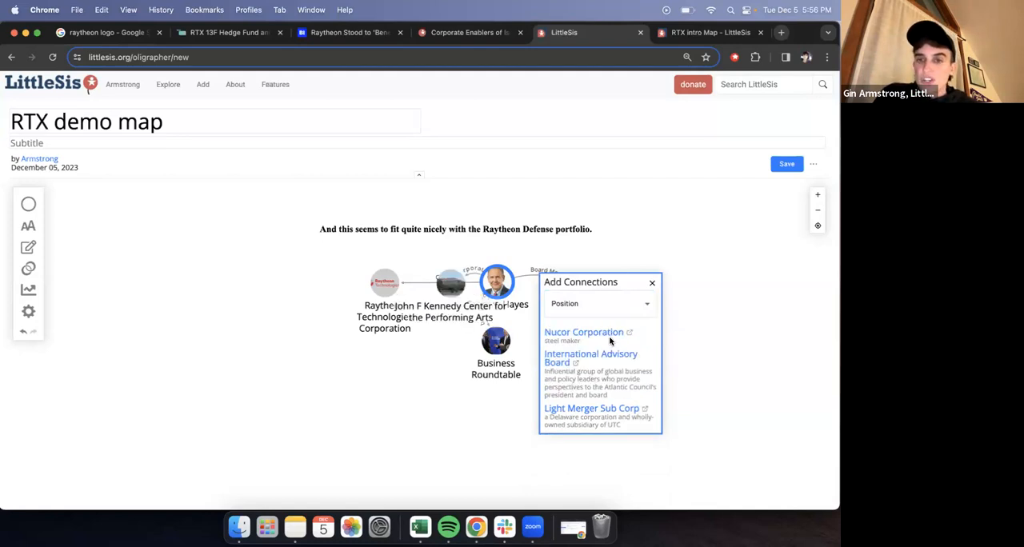
left_click(653, 286)
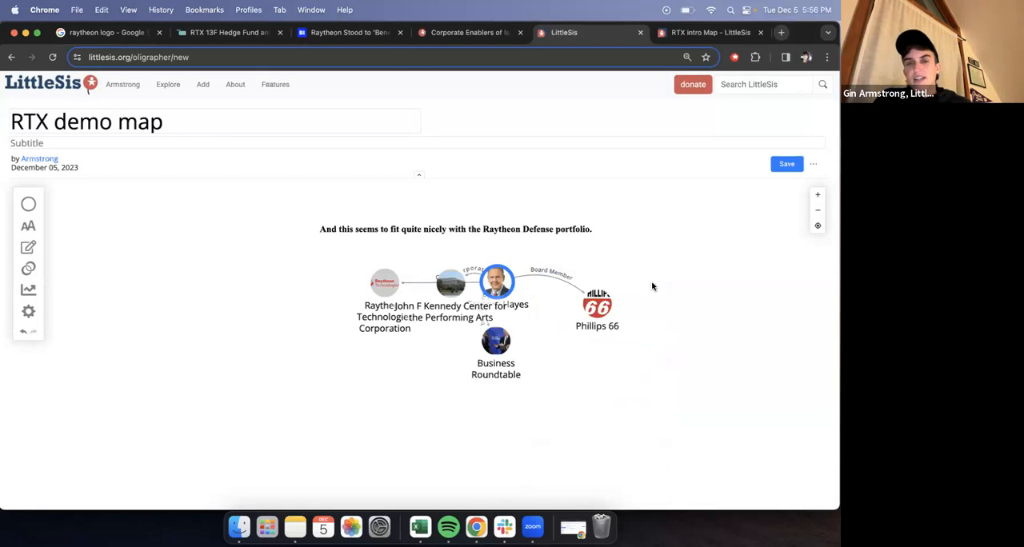
- Fan out Phillips 66, the John F Kennedy Center and Business Roundtable to the right of and below Gregory Hayes, and save the map
left_click_drag(439, 285, 567, 368)
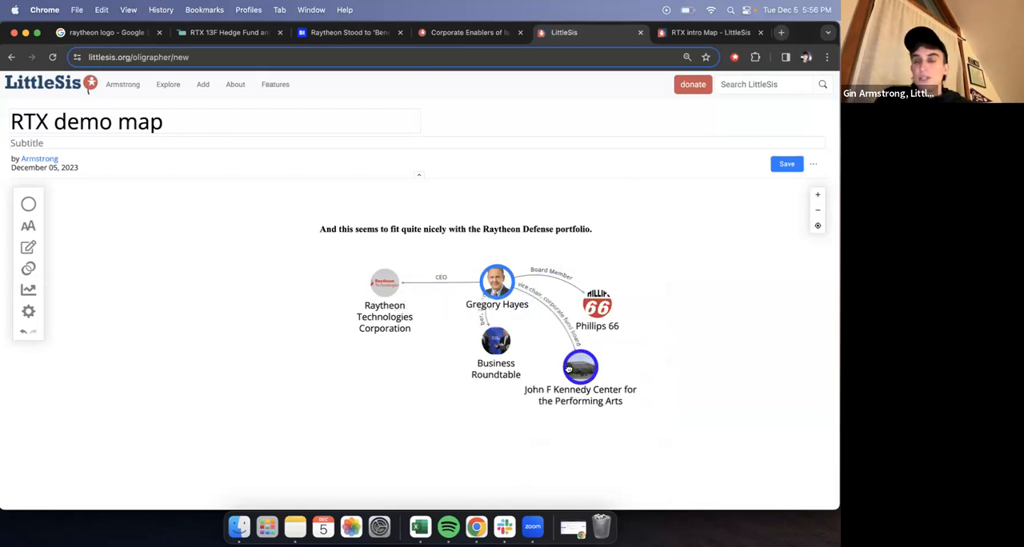
left_click_drag(598, 308, 611, 281)
left_click_drag(577, 375, 586, 343)
left_click_drag(516, 378, 534, 399)
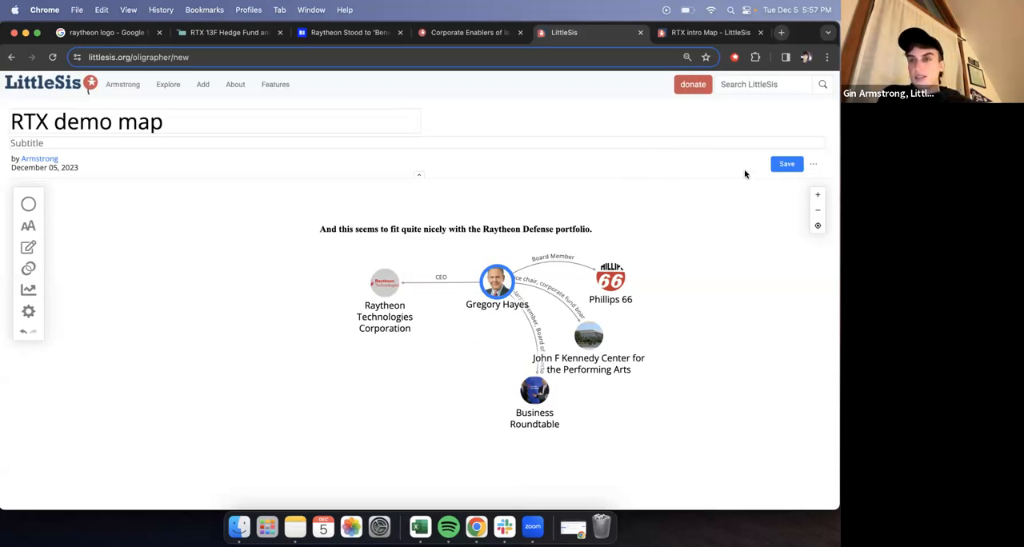
left_click(787, 168)
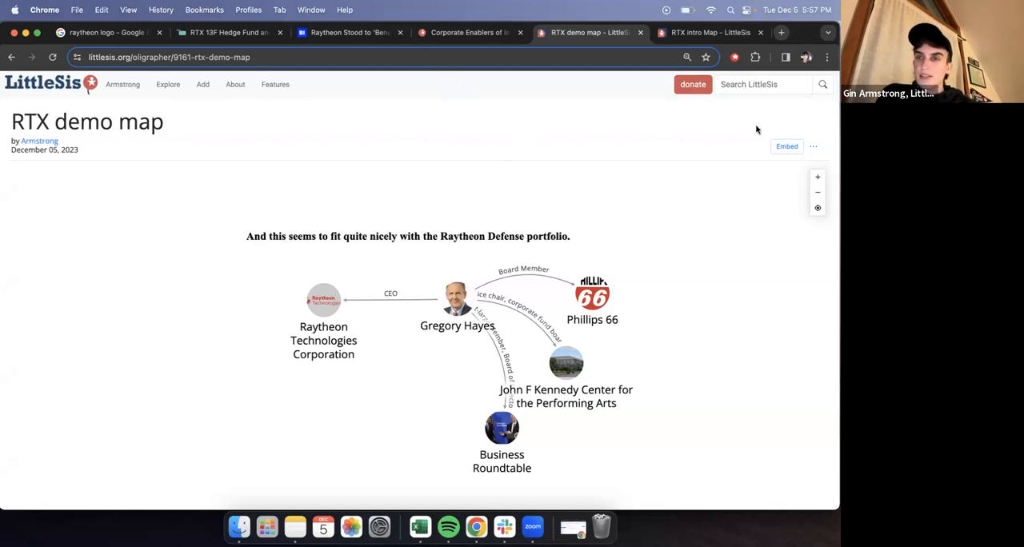
- Reopen the saved RTX demo map for editing and close its annotations editor
left_click(816, 147)
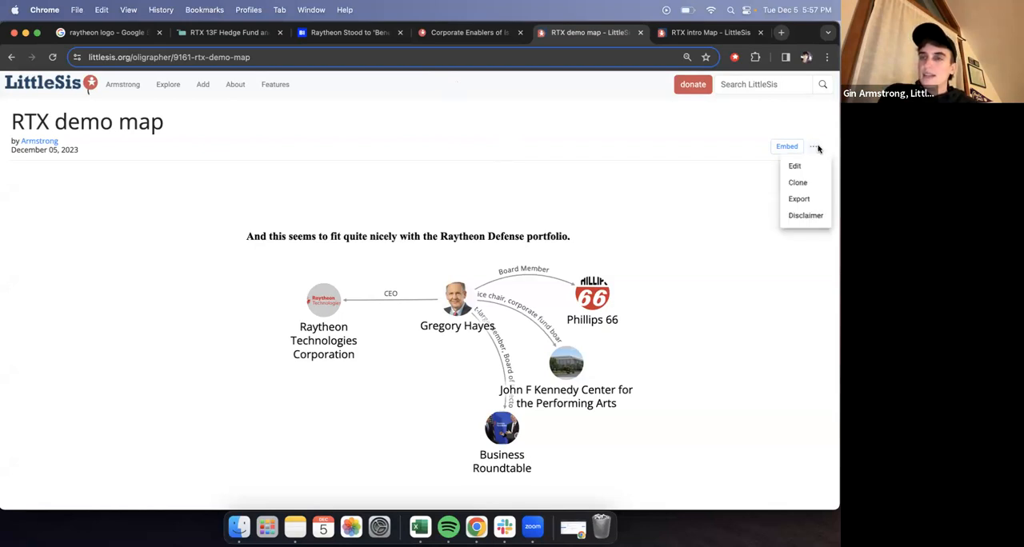
left_click(796, 165)
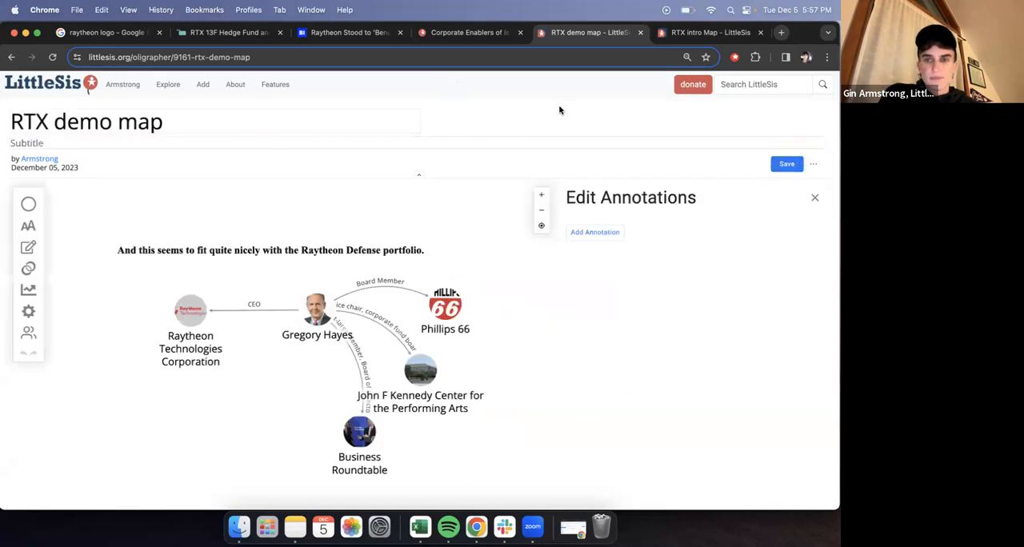
left_click(814, 199)
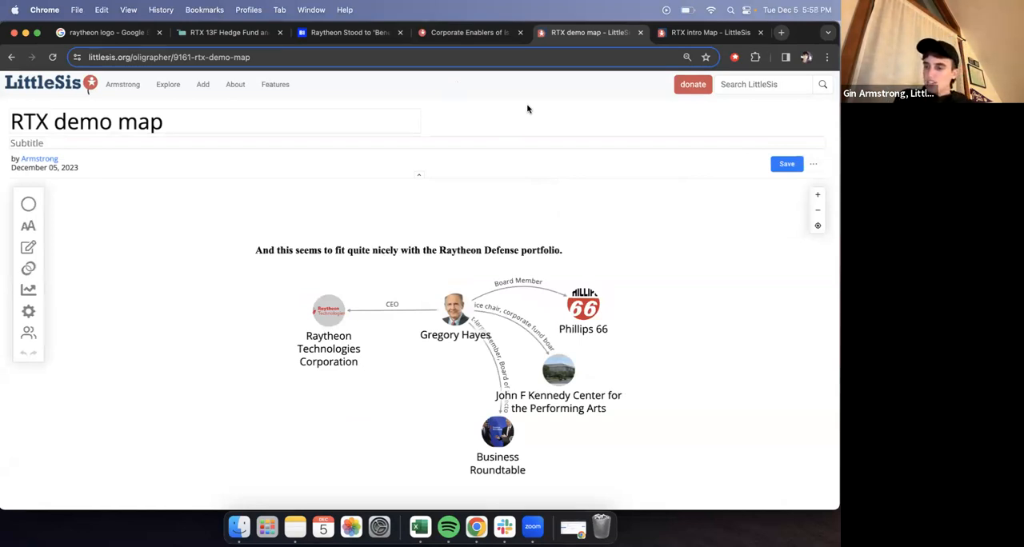
left_click_drag(640, 322, 638, 287)
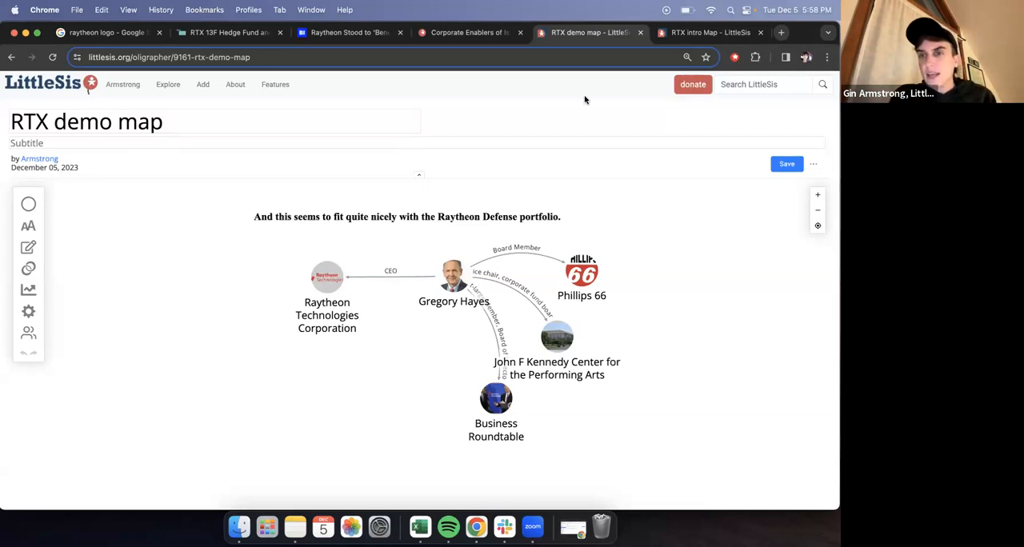
- Using the RTX intro Map as reference, sort the Funds Holding RTX table on the WhaleWisdom page by market value, highest first
left_click(664, 32)
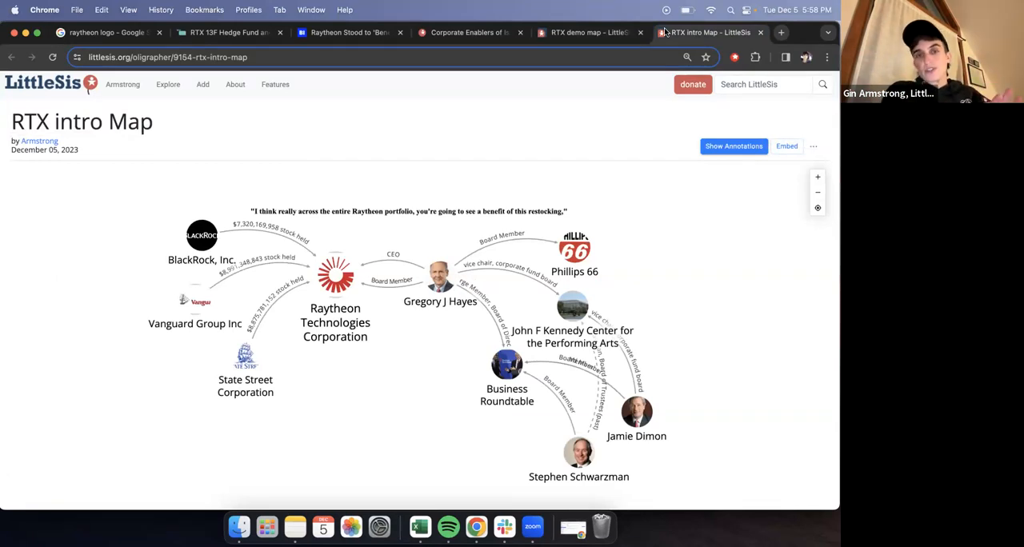
left_click(566, 33)
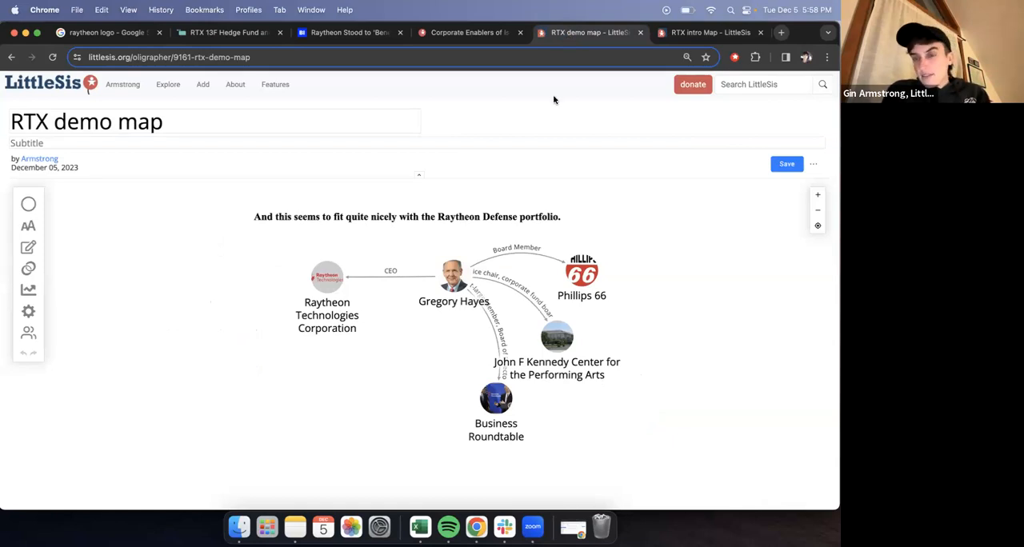
left_click(250, 34)
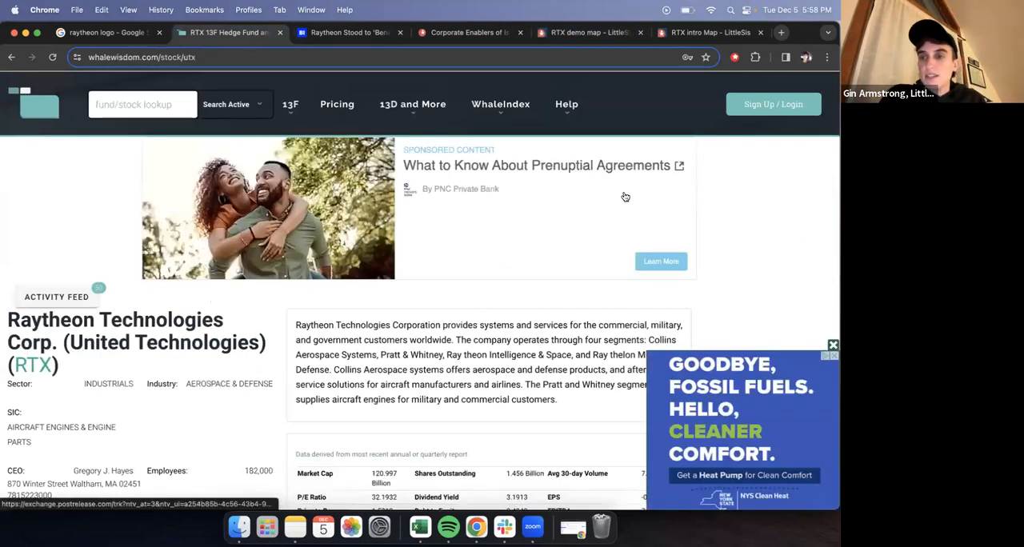
left_click(832, 344)
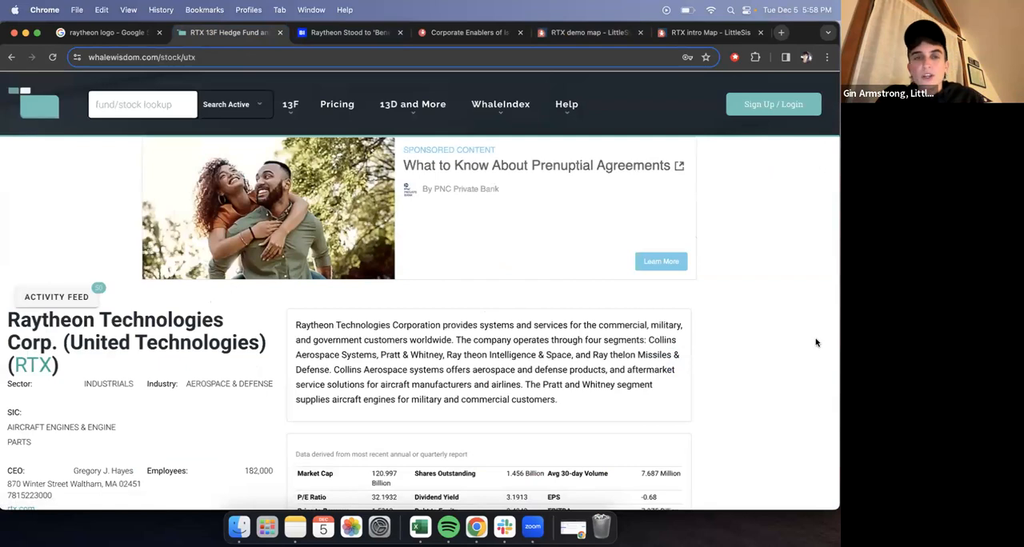
scroll(816, 343, "down", 5)
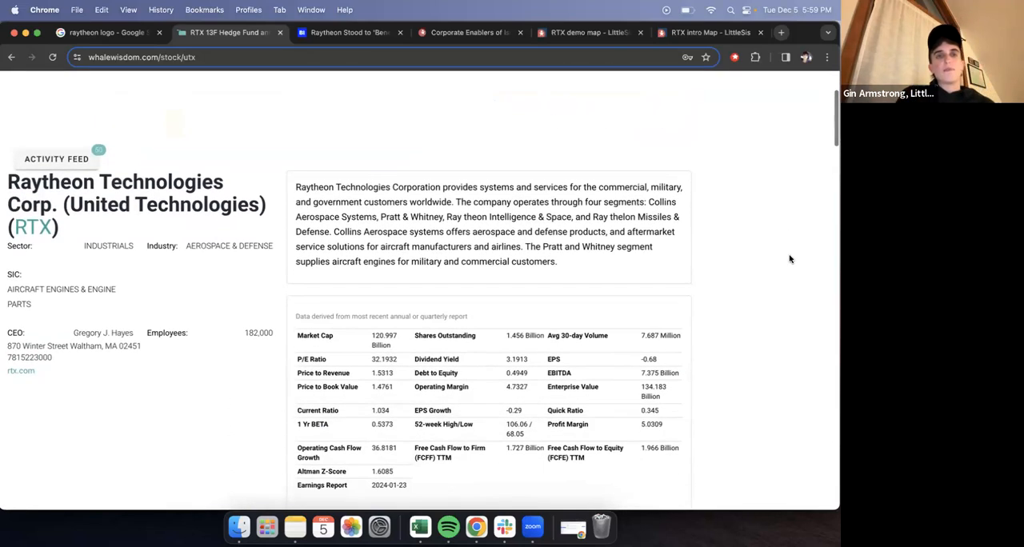
scroll(790, 258, "down", 10)
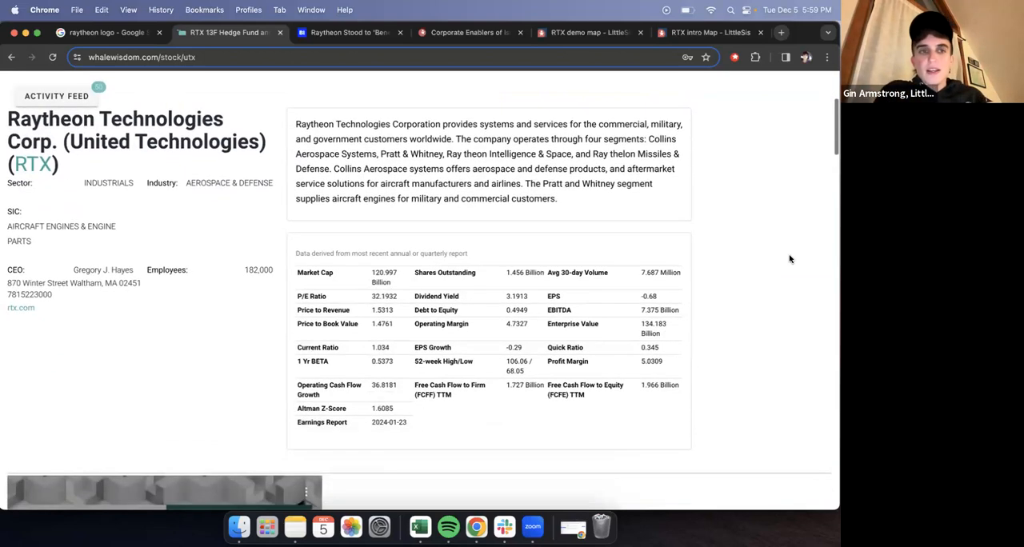
scroll(789, 258, "down", 12)
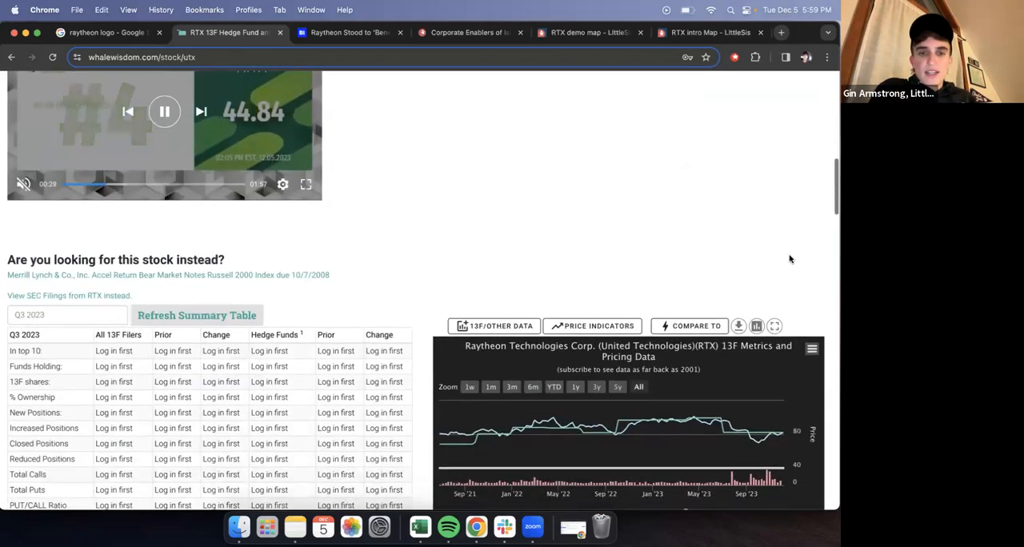
scroll(789, 259, "down", 8)
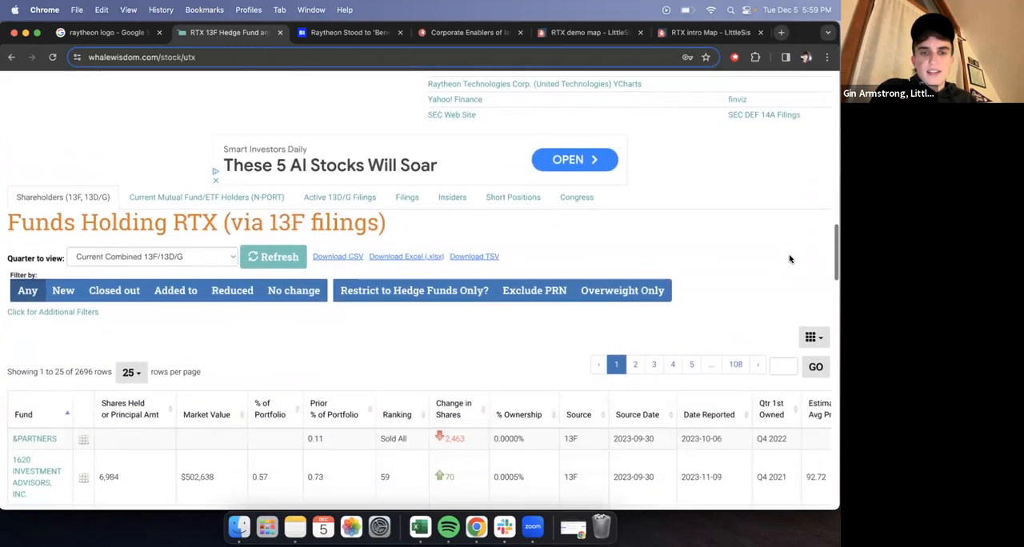
scroll(789, 256, "down", 2)
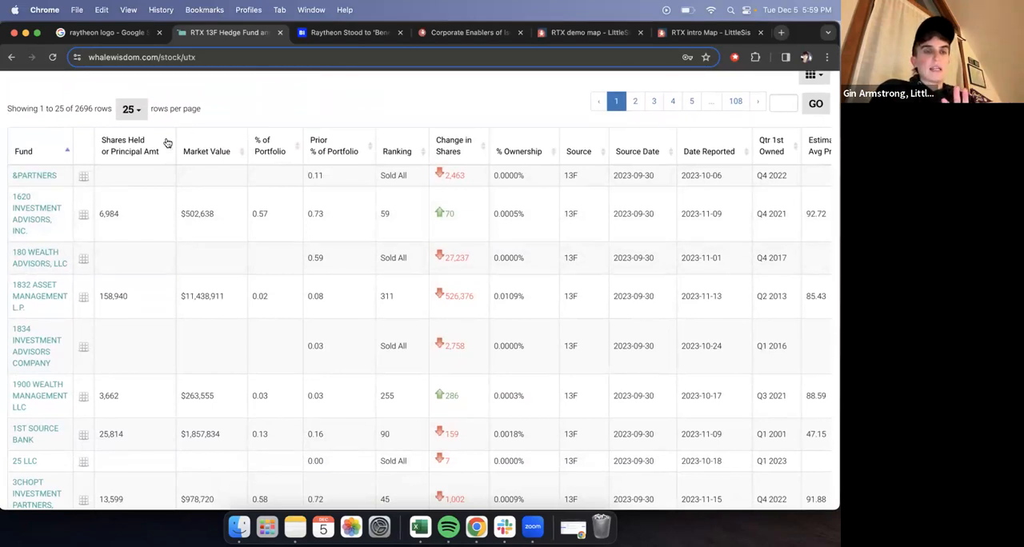
left_click(216, 151)
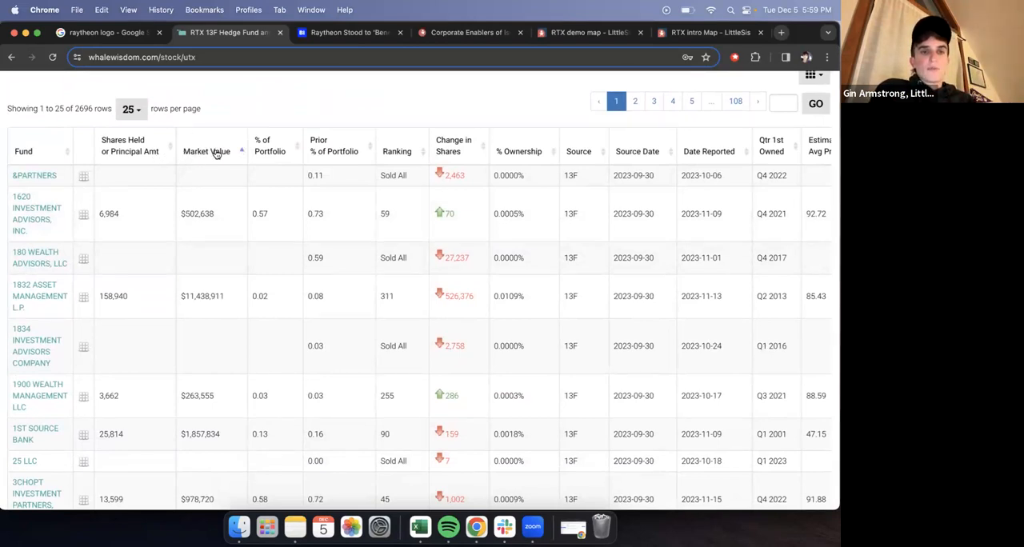
left_click(216, 151)
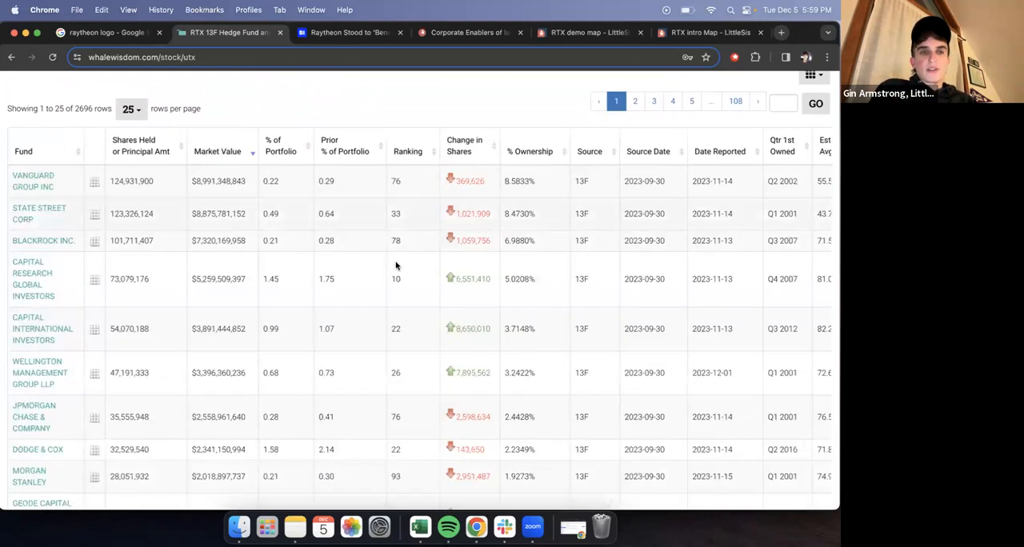
scroll(393, 280, "down", 1)
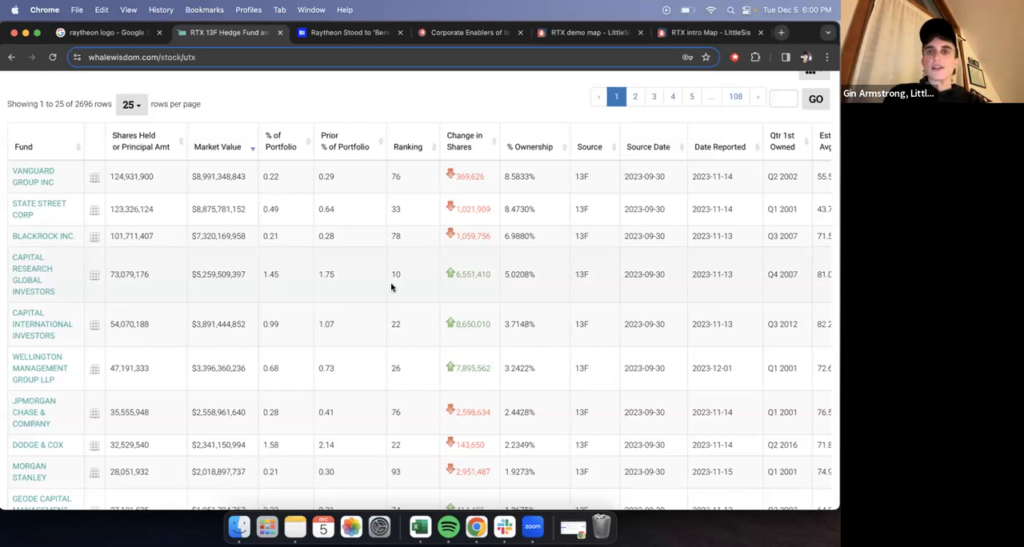
- In the RTX demo map, add nodes for Vanguard Group Inc and BlackRock, Inc. from the LittleSis database
left_click(562, 33)
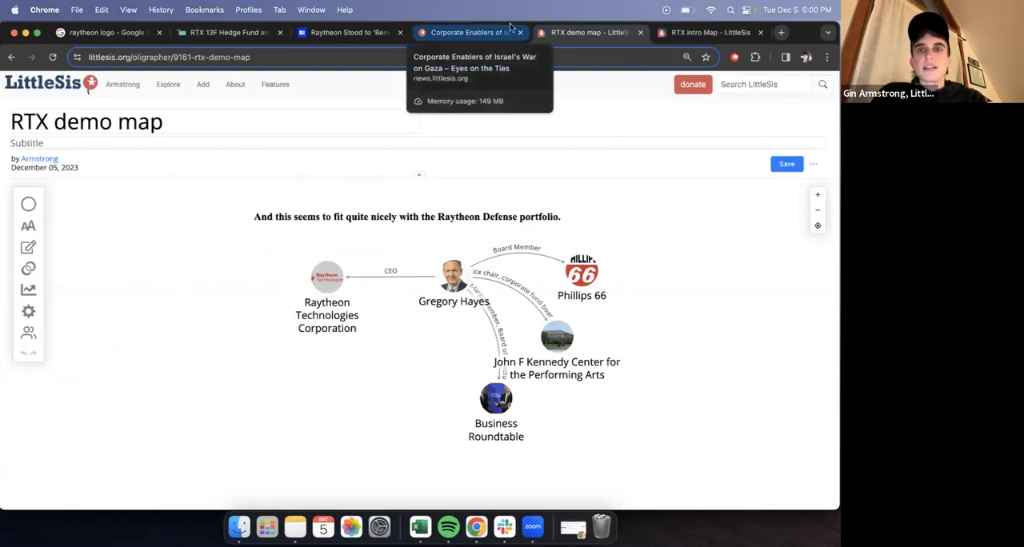
left_click(29, 207)
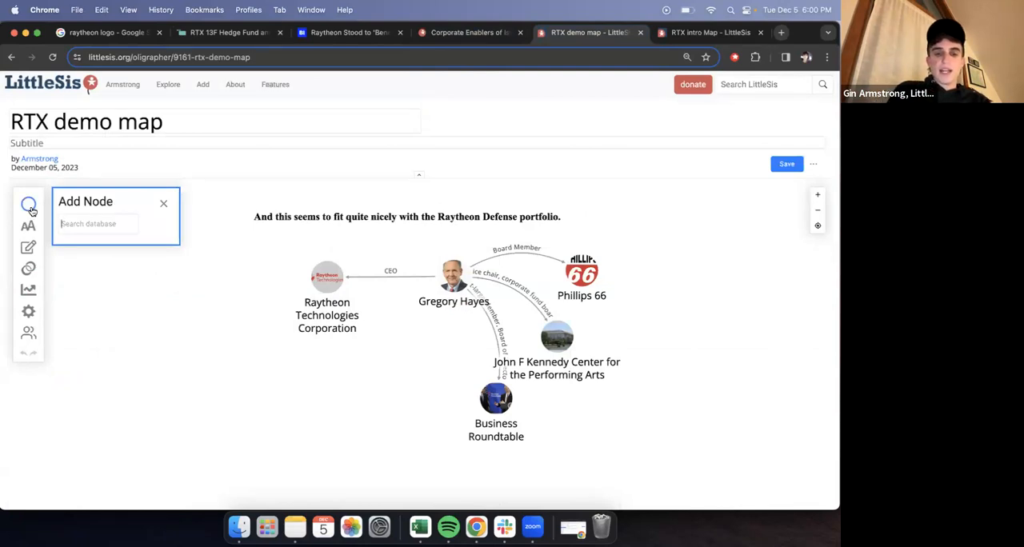
type("Vanguard")
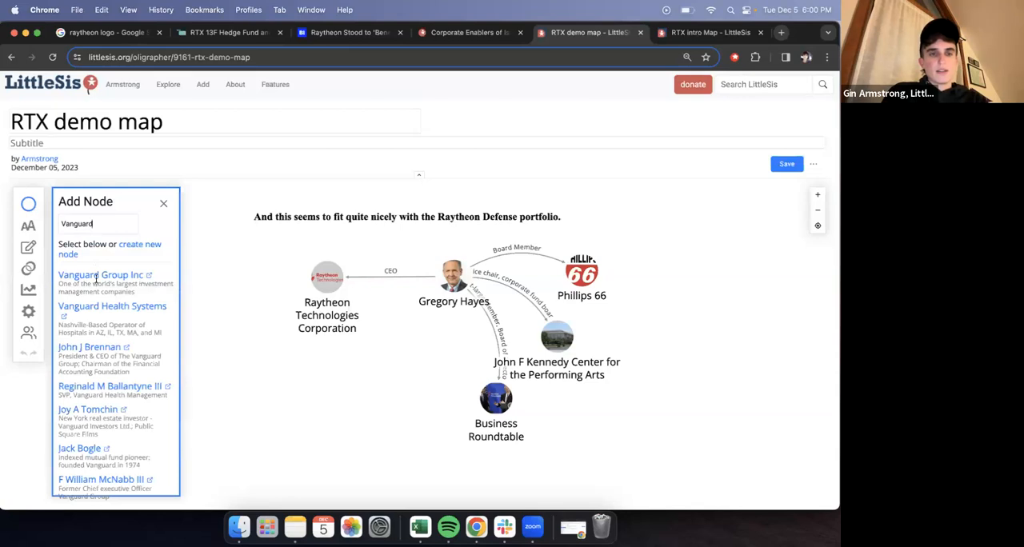
left_click(96, 276)
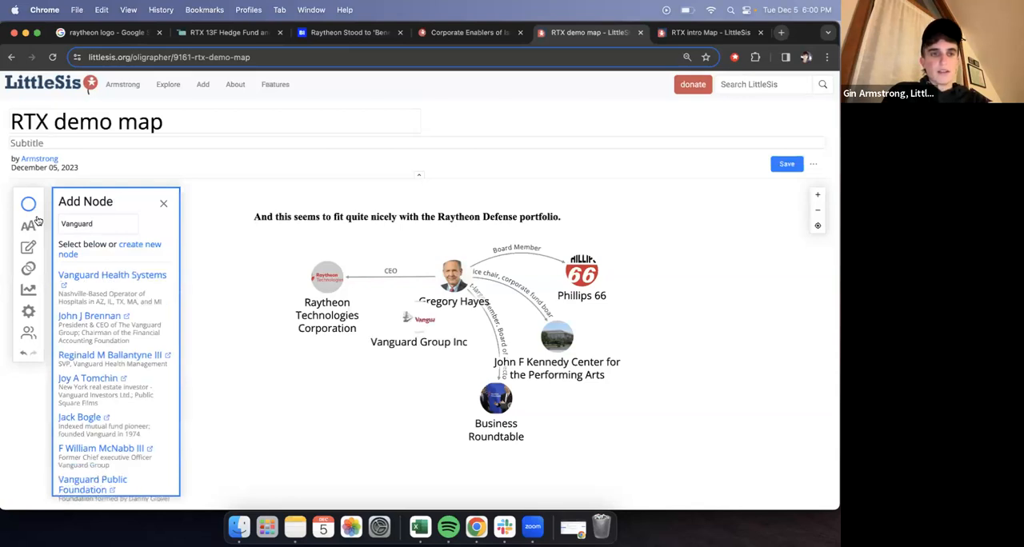
key("super+a")
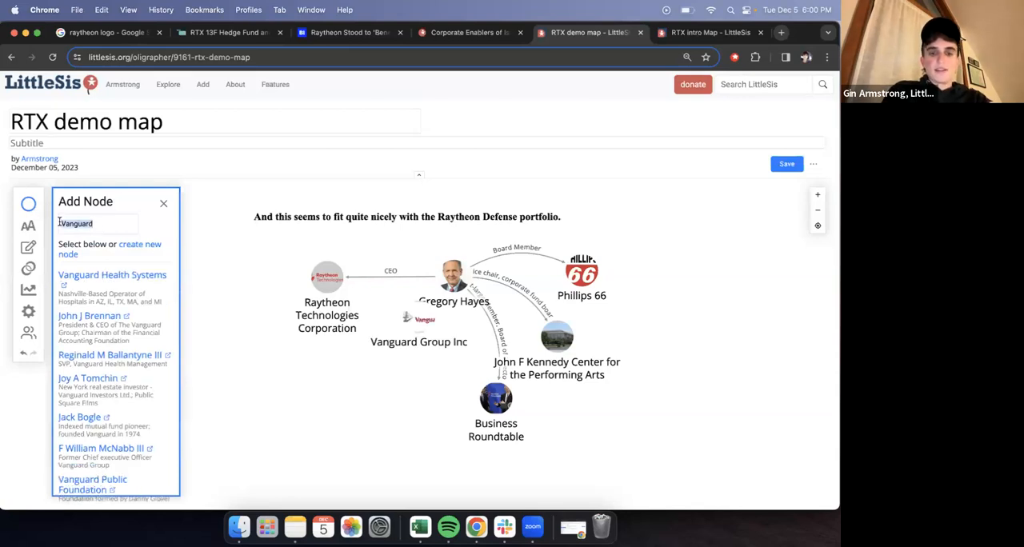
type("blackrock")
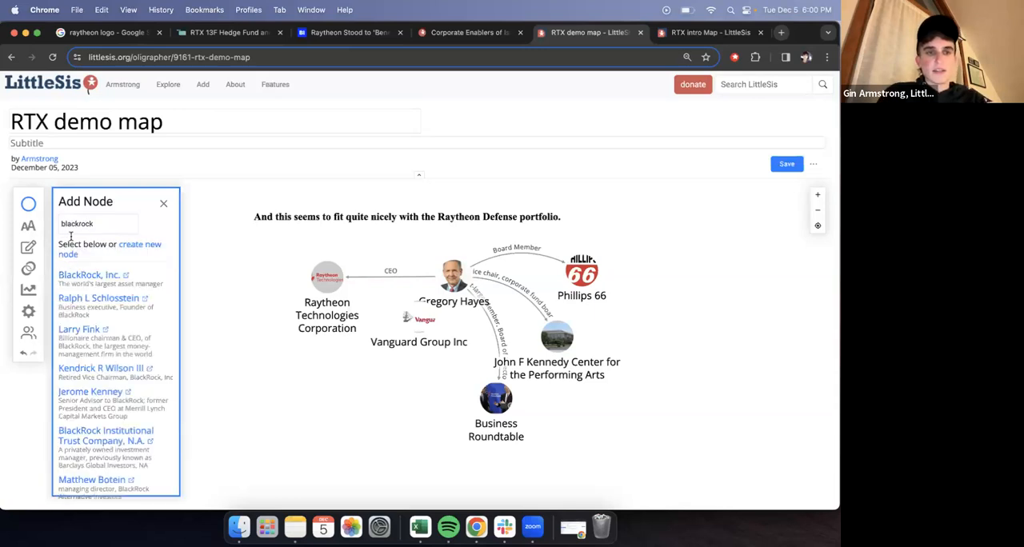
left_click(83, 277)
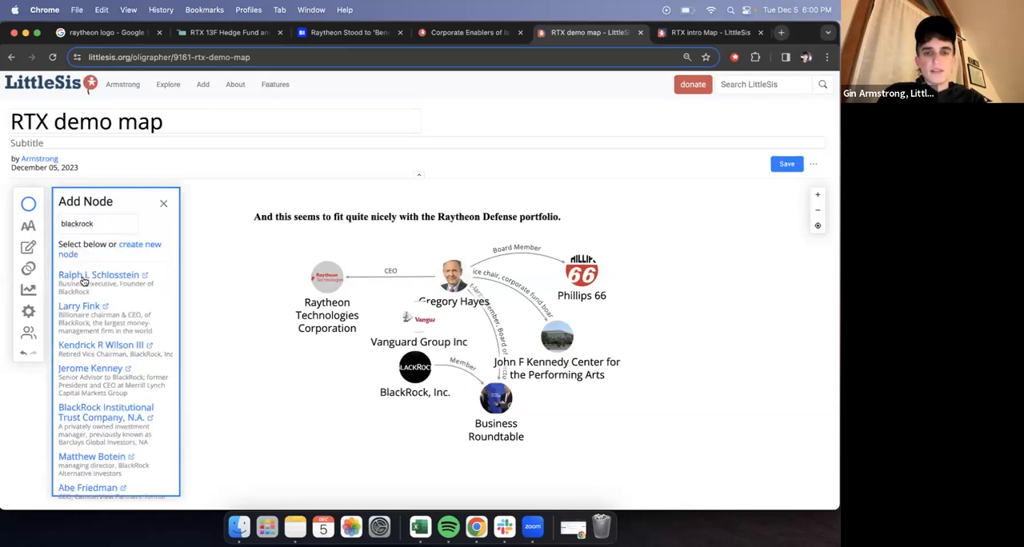
- Search the database for "state street" and add State Street Corporation to the map
key("BackSpace")
key("BackSpace")
key("BackSpace")
key("BackSpace")
key("BackSpace")
key("BackSpace")
key("BackSpace")
key("BackSpace")
key("BackSpace")
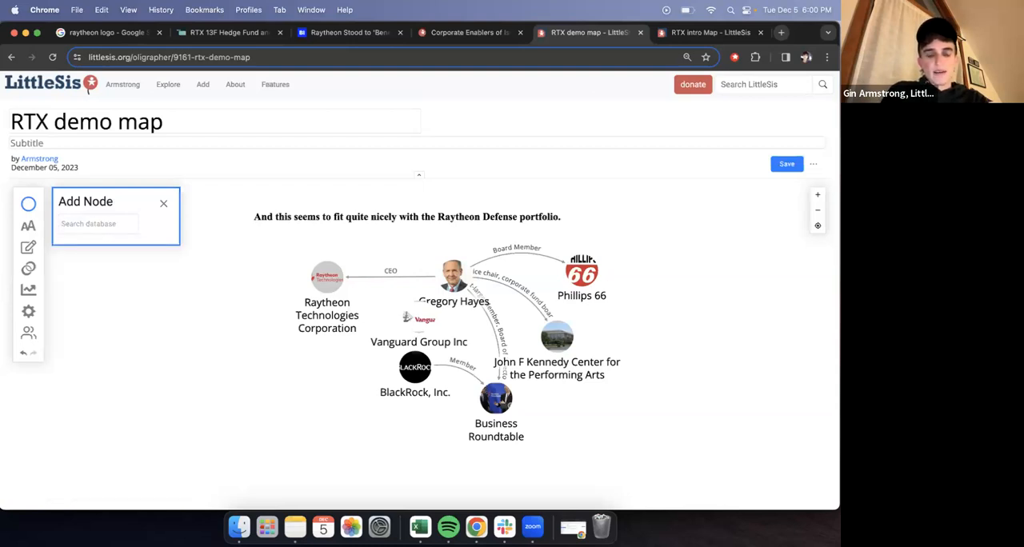
type("state street")
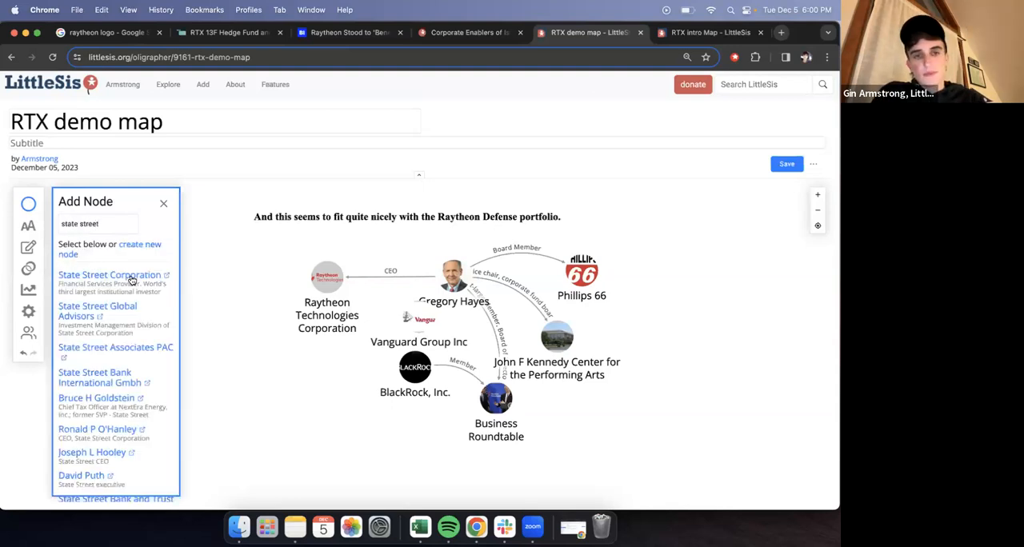
left_click(131, 280)
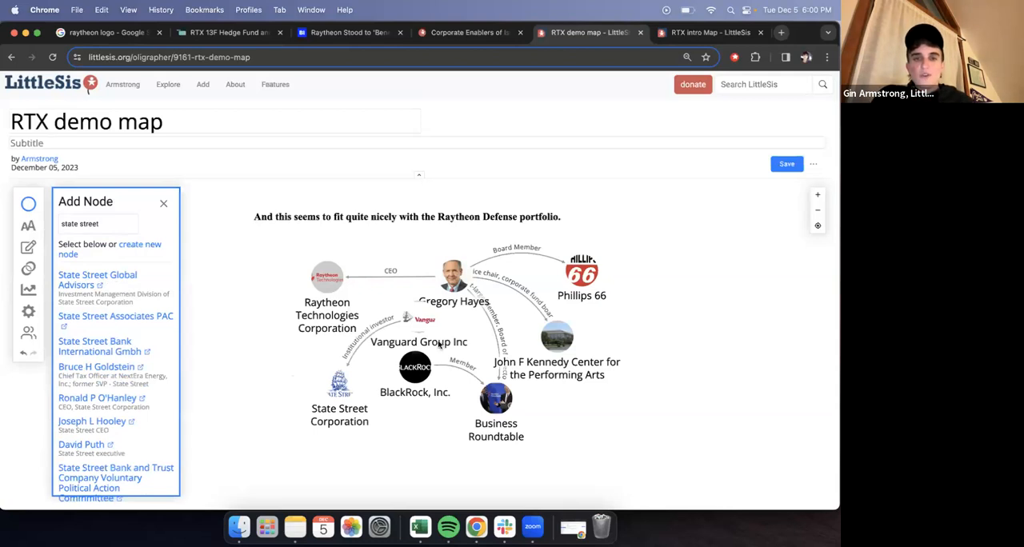
- Move Vanguard Group Inc out to the left of State Street Corporation and close the node search
left_click_drag(422, 322, 250, 373)
left_click(162, 203)
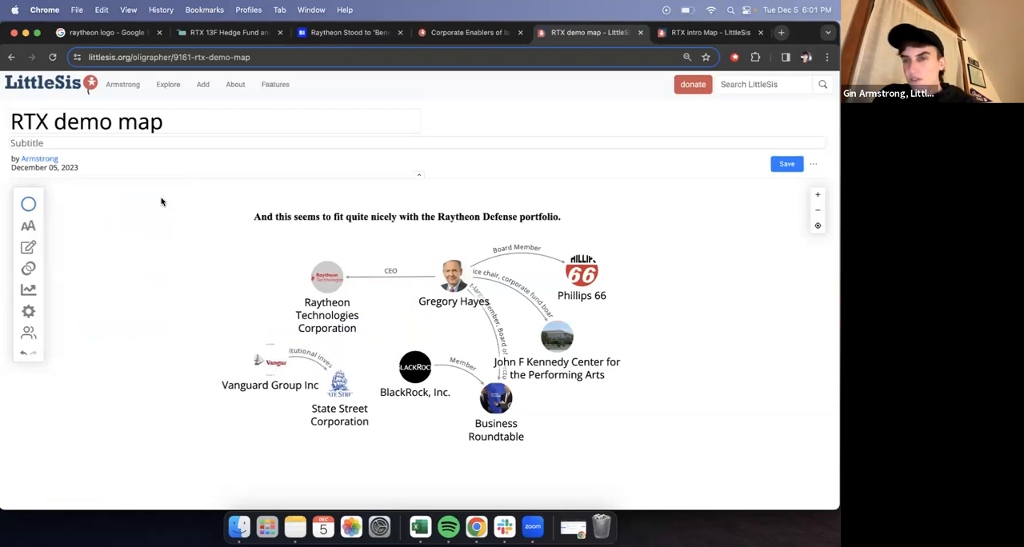
left_click_drag(265, 365, 220, 366)
left_click(397, 284)
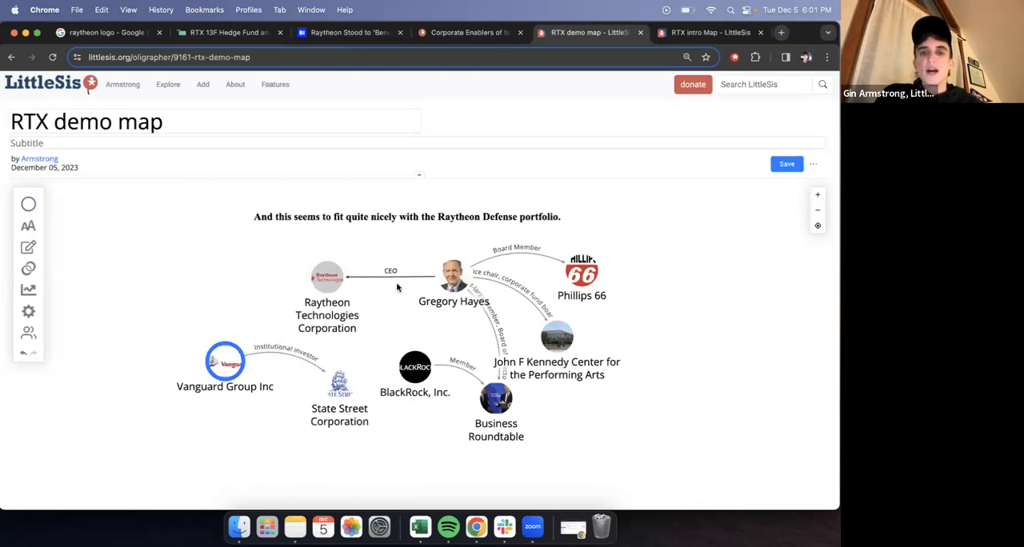
- Delete the edge between Vanguard and State Street and the edge between BlackRock and Business Roundtable
left_click(321, 371)
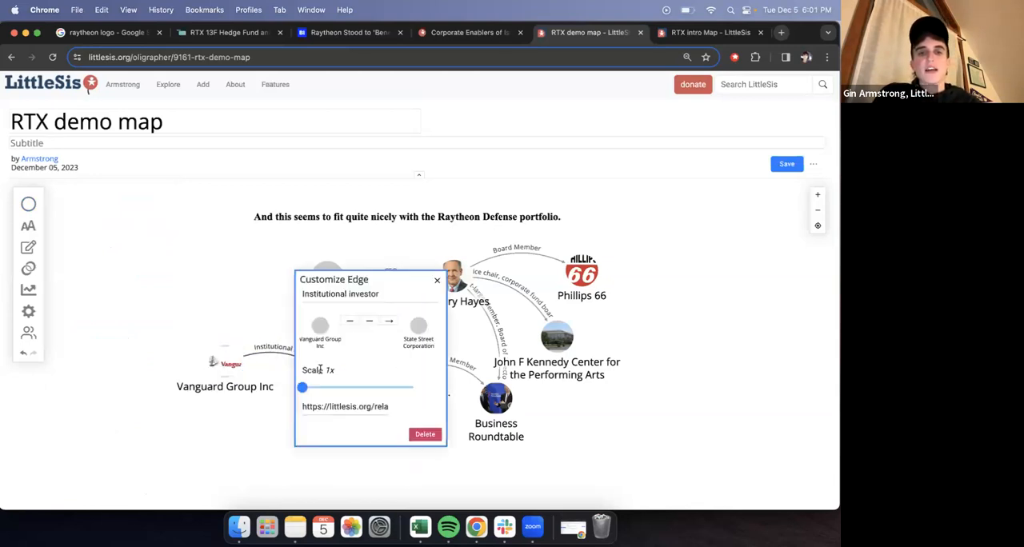
left_click(424, 434)
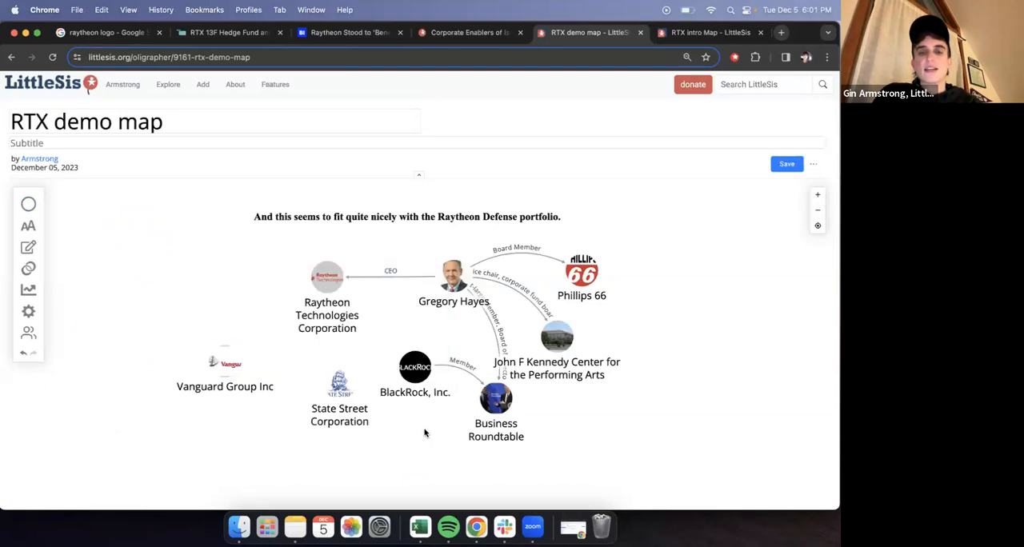
left_click(477, 381)
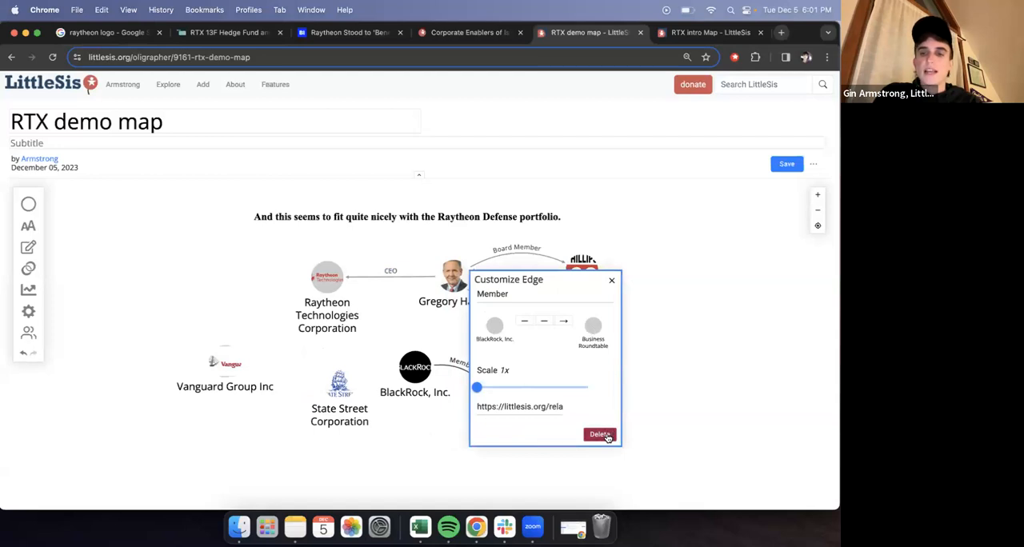
left_click(600, 435)
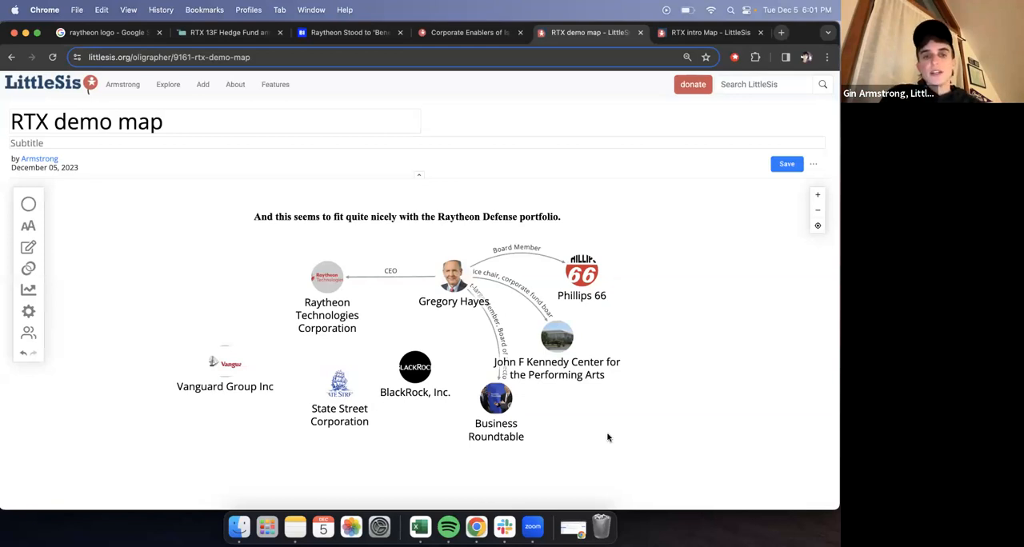
- Arrange Vanguard, State Street and BlackRock in an arc to the left of and below Raytheon Technologies
left_click_drag(232, 366, 197, 274)
left_click_drag(343, 385, 202, 349)
left_click_drag(414, 367, 263, 394)
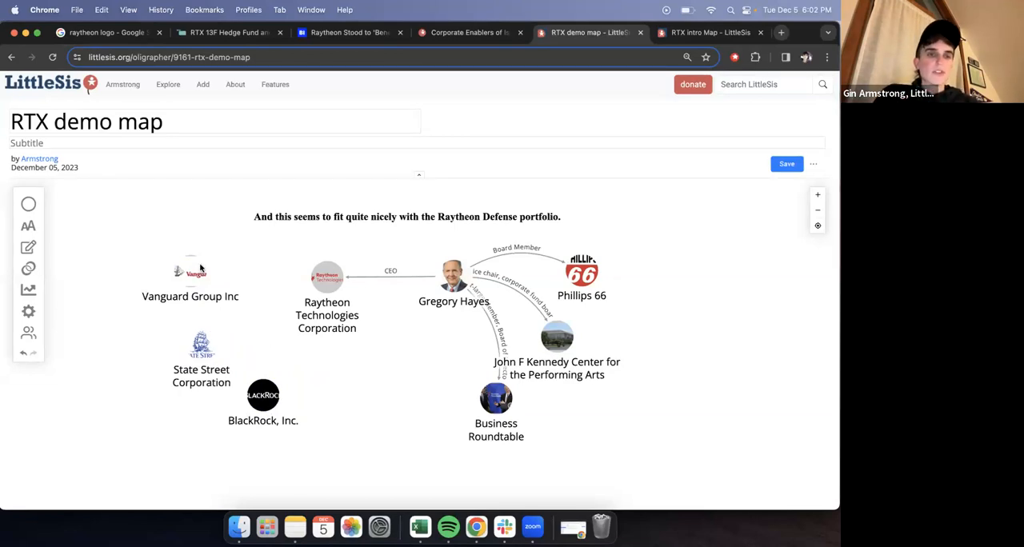
mouse_move(200, 267)
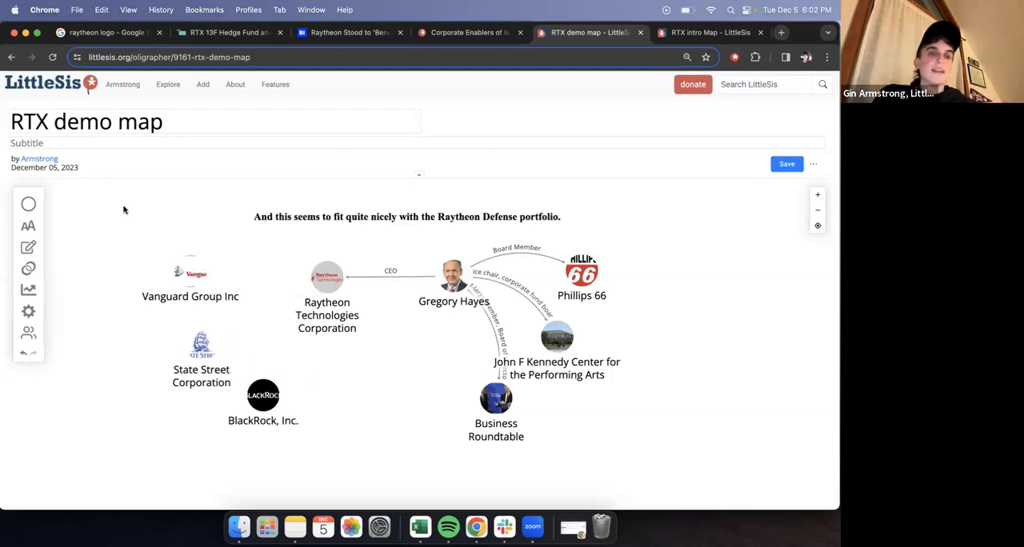
left_click_drag(192, 276, 186, 257)
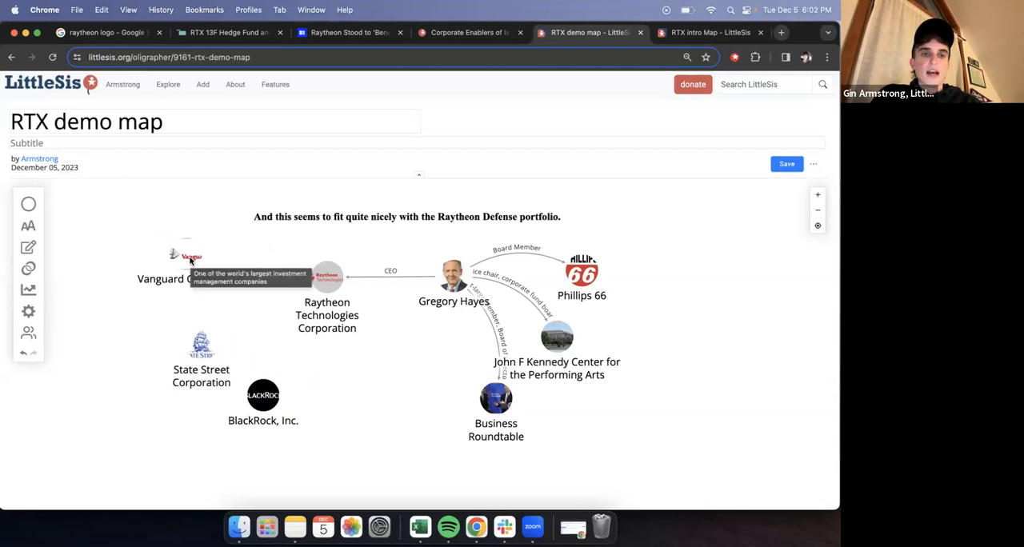
- Create an edge from Vanguard Group Inc to Raytheon Technologies Corporation by dropping one node onto the other, and dismiss the node editor
left_click(190, 257)
left_click_drag(190, 257, 332, 284)
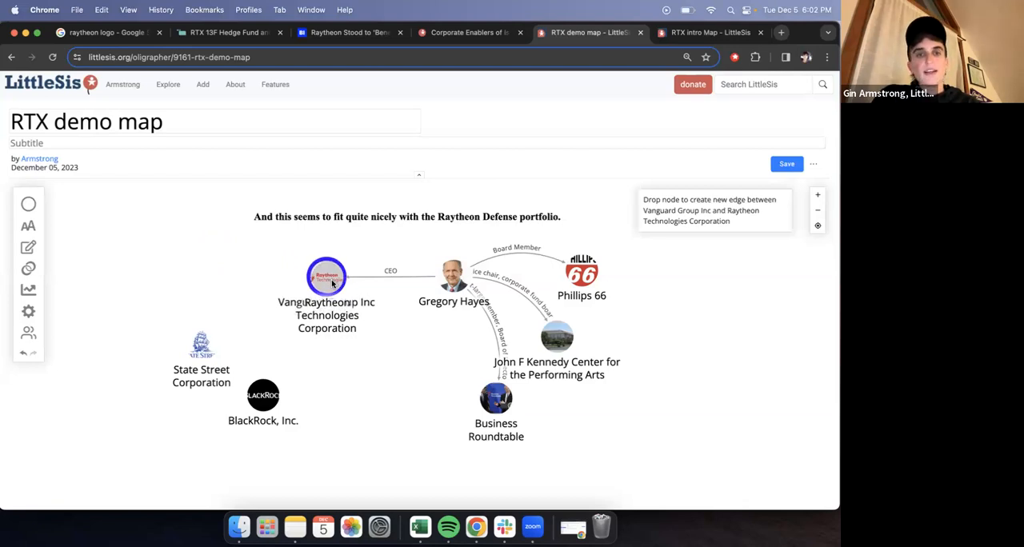
left_click_drag(332, 284, 333, 284)
left_click(327, 280)
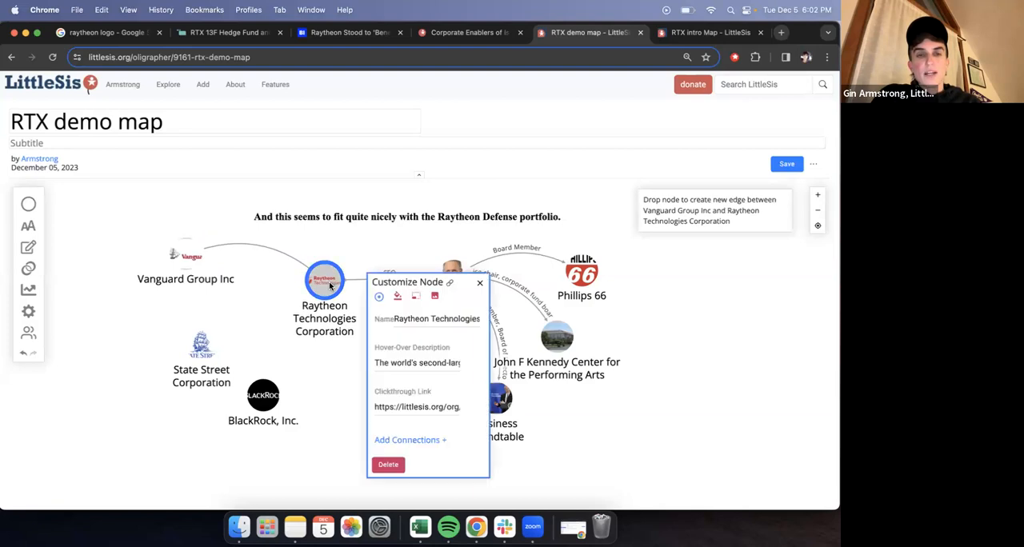
left_click(479, 283)
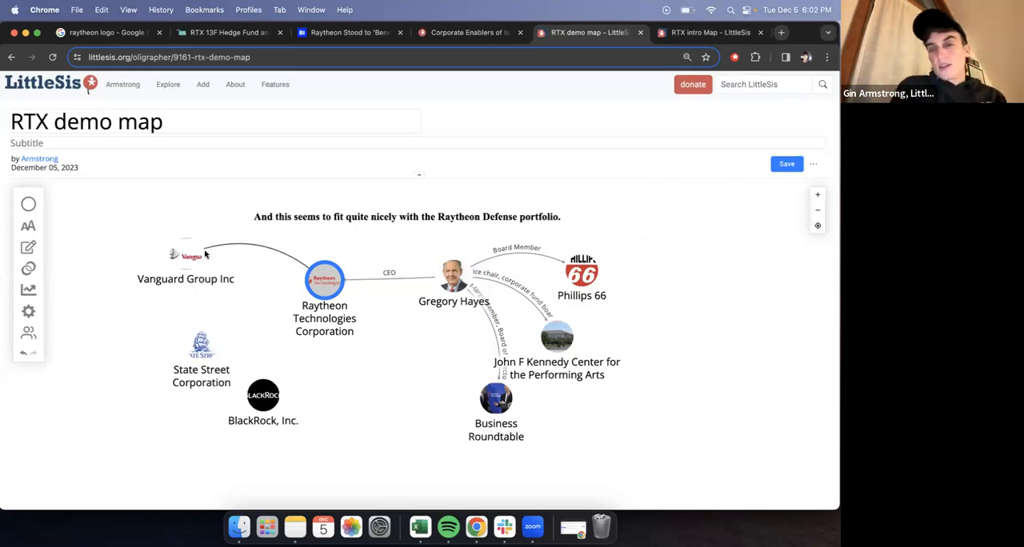
left_click(272, 296)
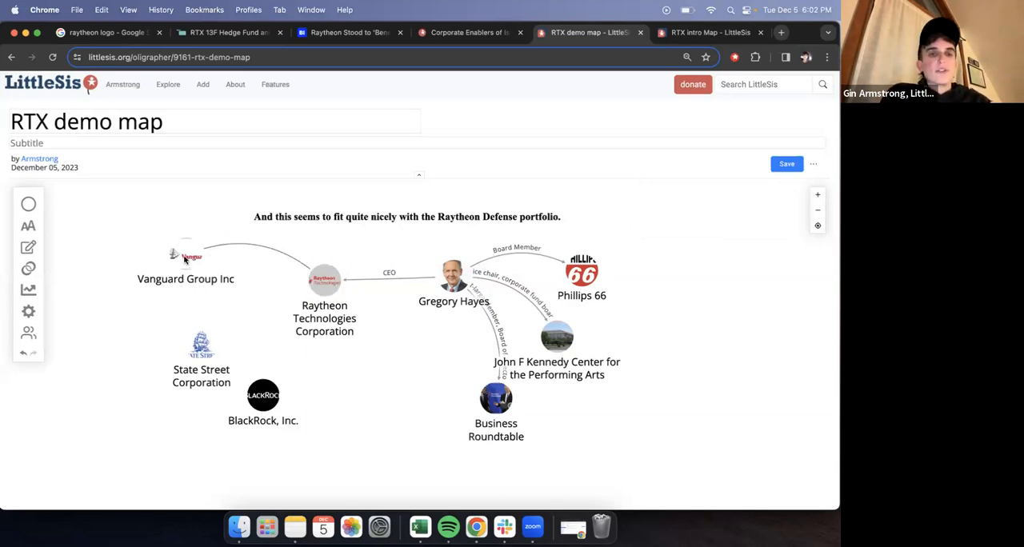
- Label the Vanguard–Raytheon edge "$8,991,348,843 in shares held", copying Vanguard's market value from the WhaleWisdom table
left_click(216, 249)
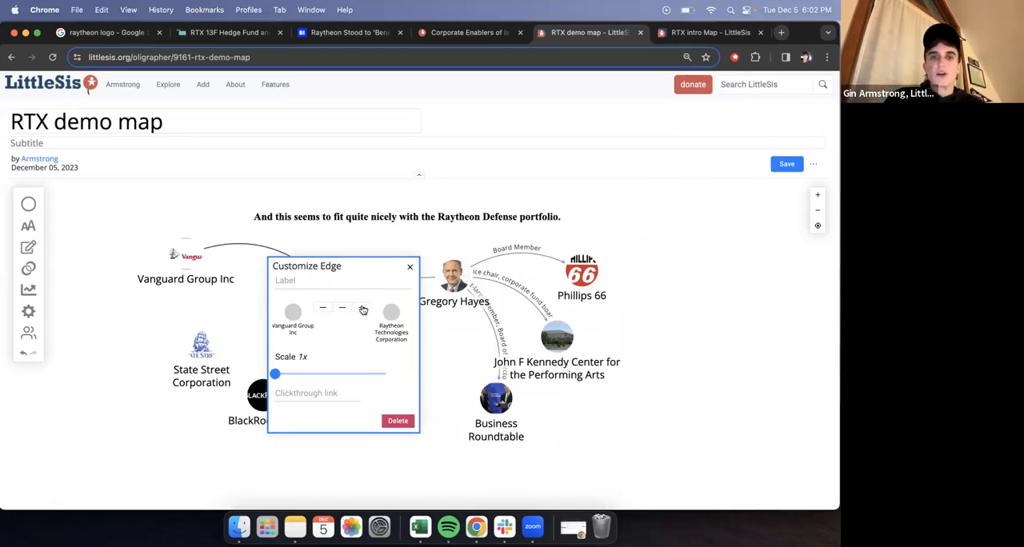
left_click(220, 33)
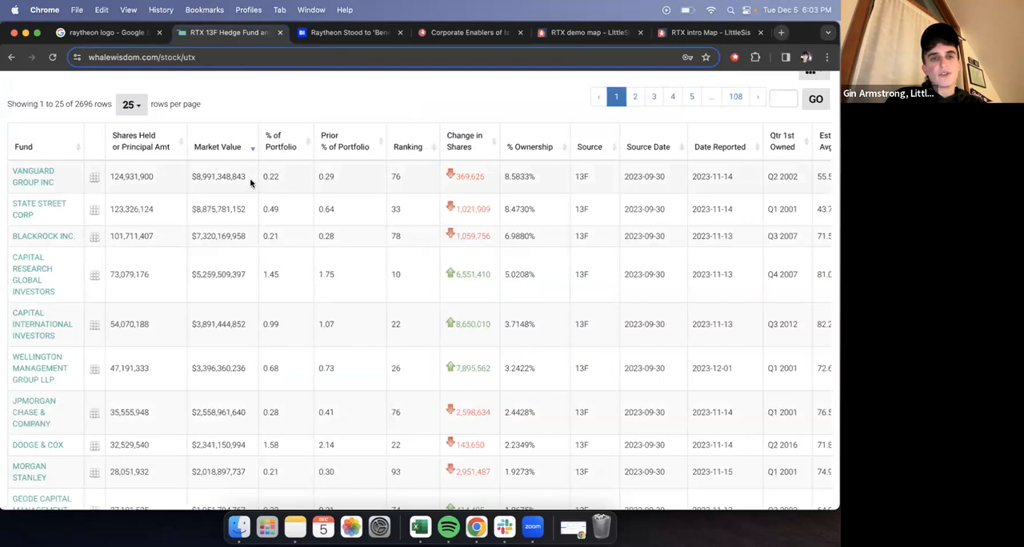
left_click_drag(249, 182, 192, 179)
key("super+c")
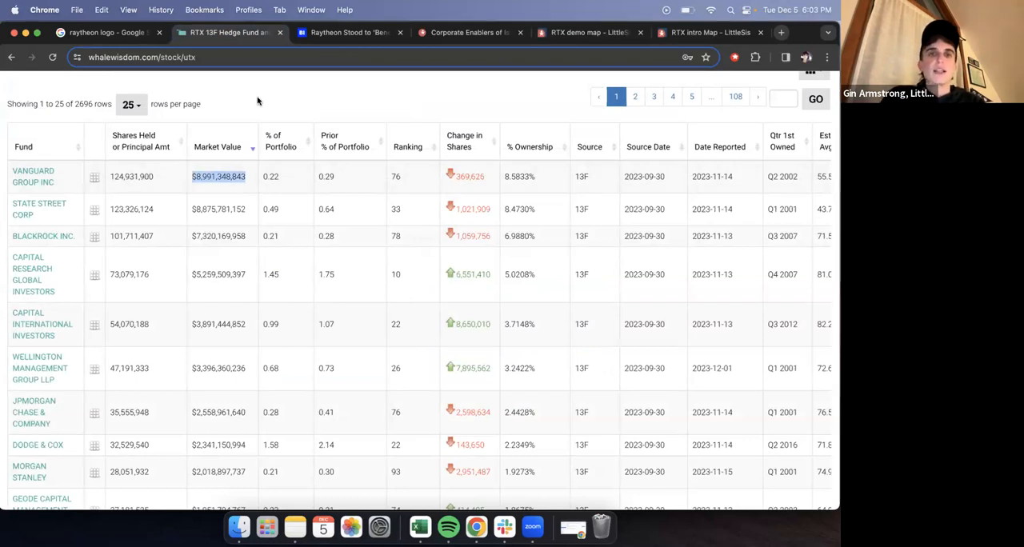
left_click(579, 32)
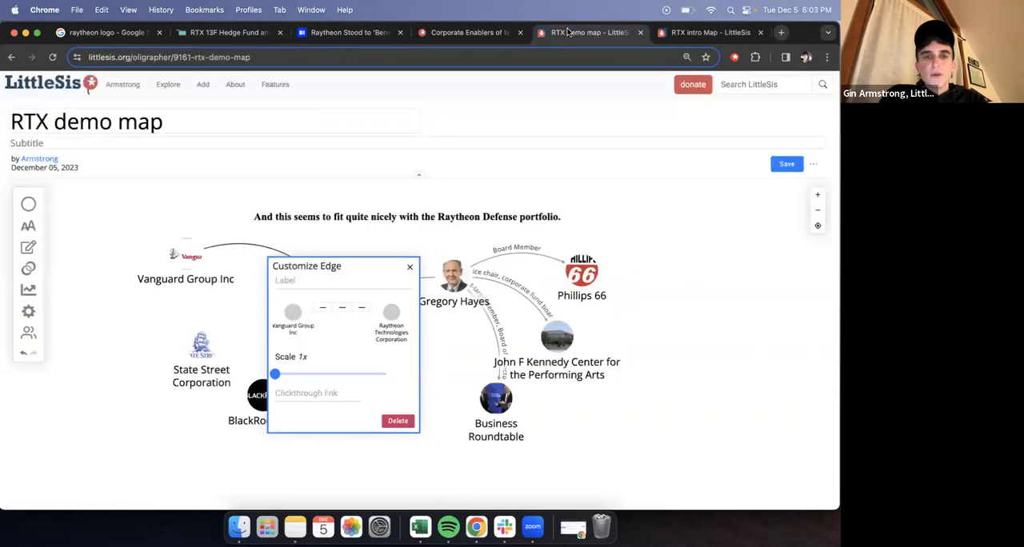
left_click(349, 280)
key("super+v")
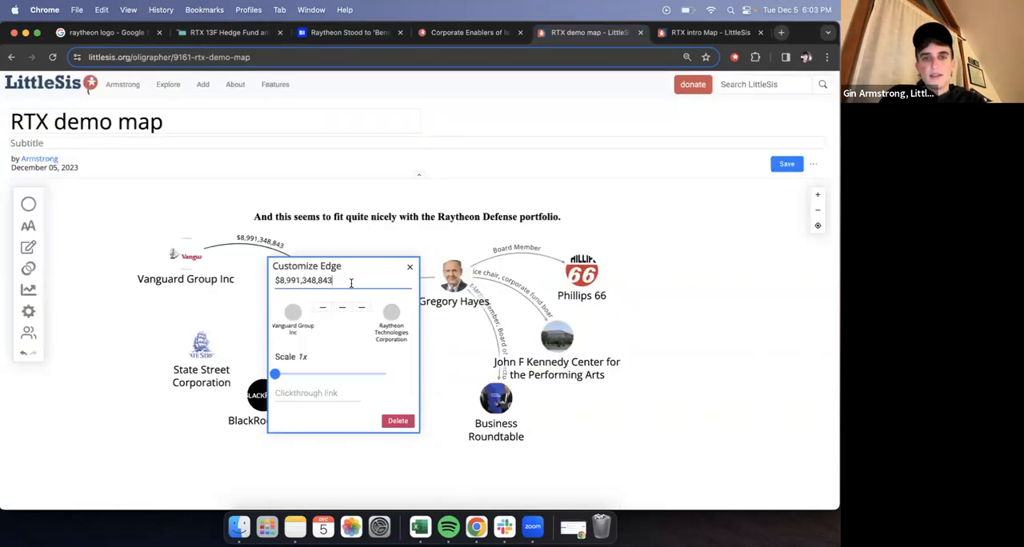
type("in sha")
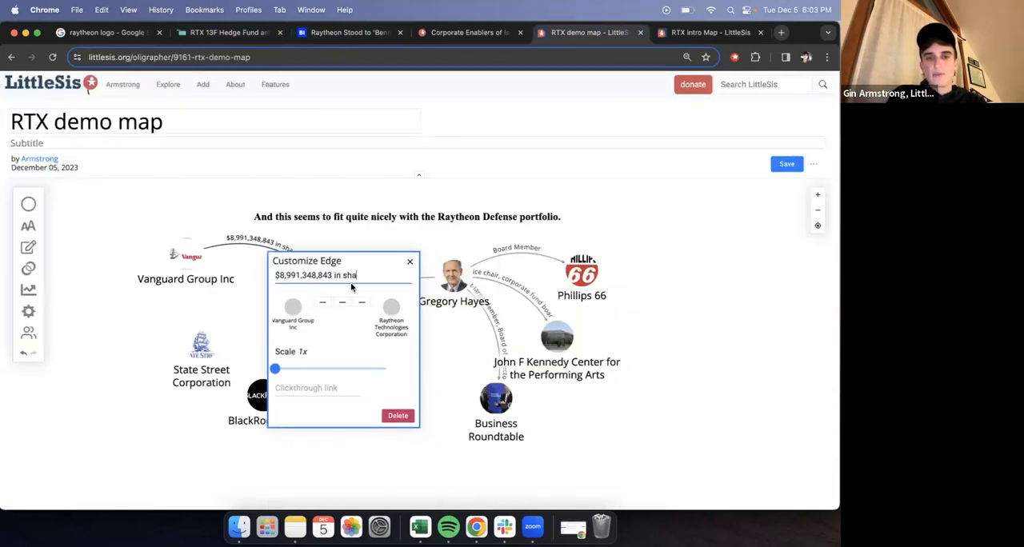
type("res held")
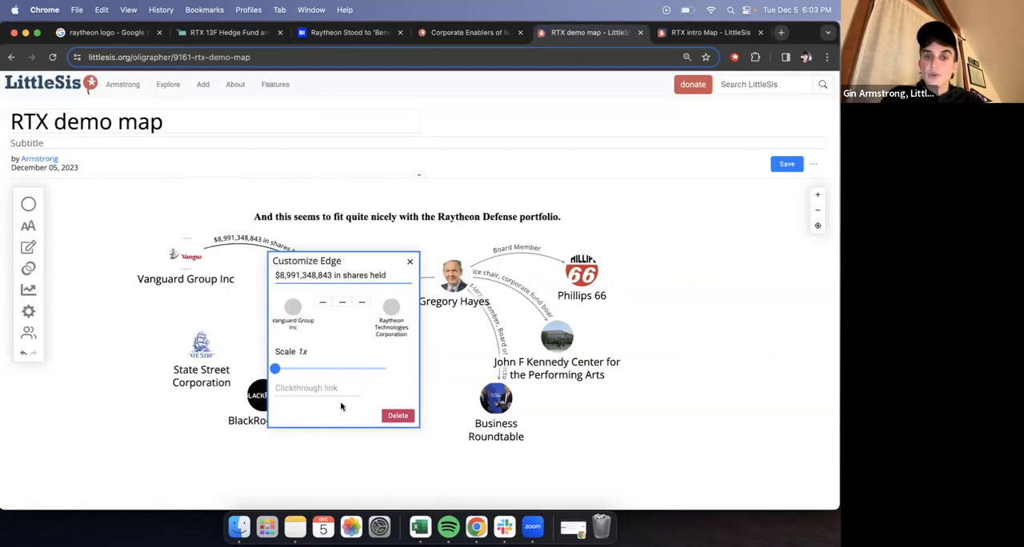
- Add the WhaleWisdom page whalewisdom.com/stock/utx as the Vanguard–Raytheon edge's clickthrough link and put an arrowhead on its Raytheon end
left_click(241, 37)
left_click(240, 56)
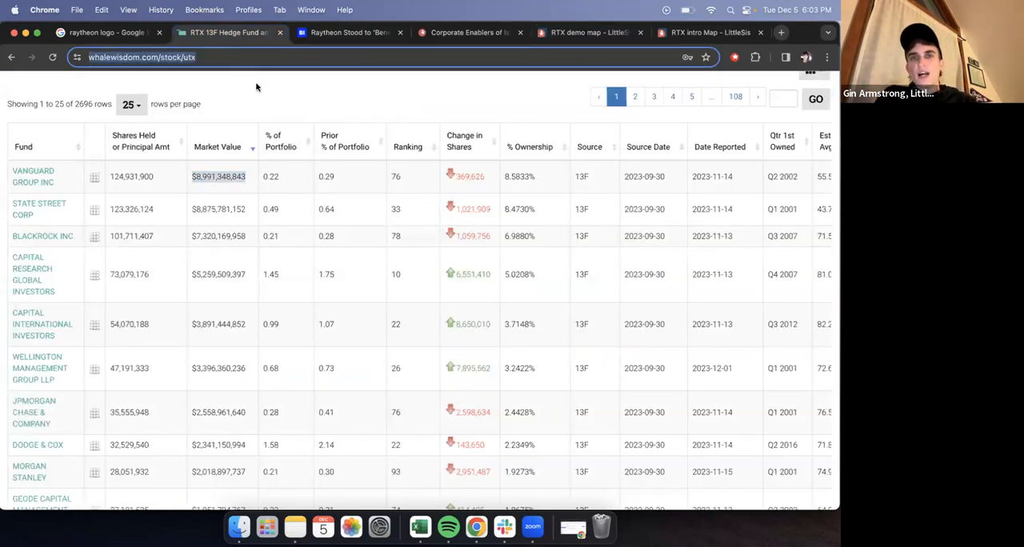
scroll(538, 242, "right", 2)
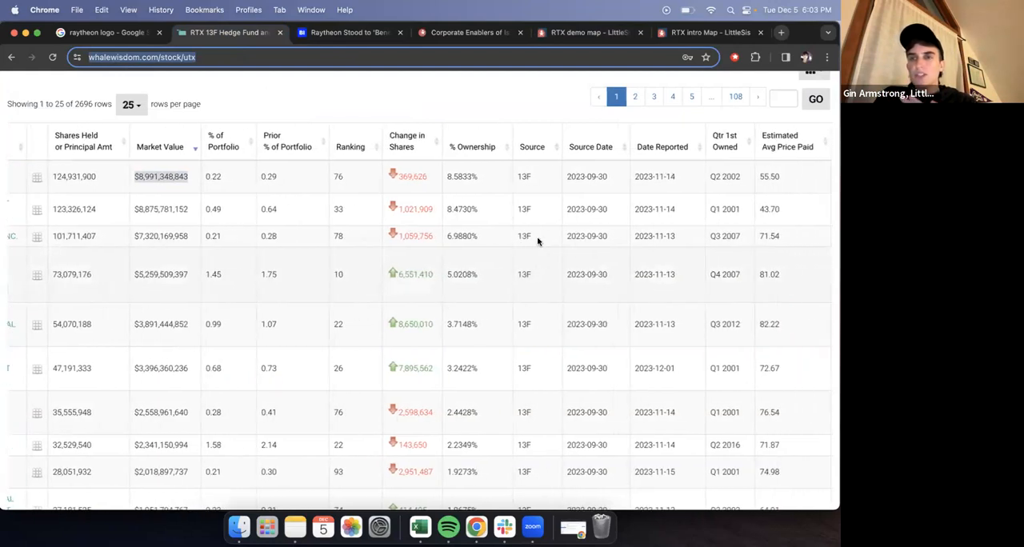
scroll(537, 242, "left", 2)
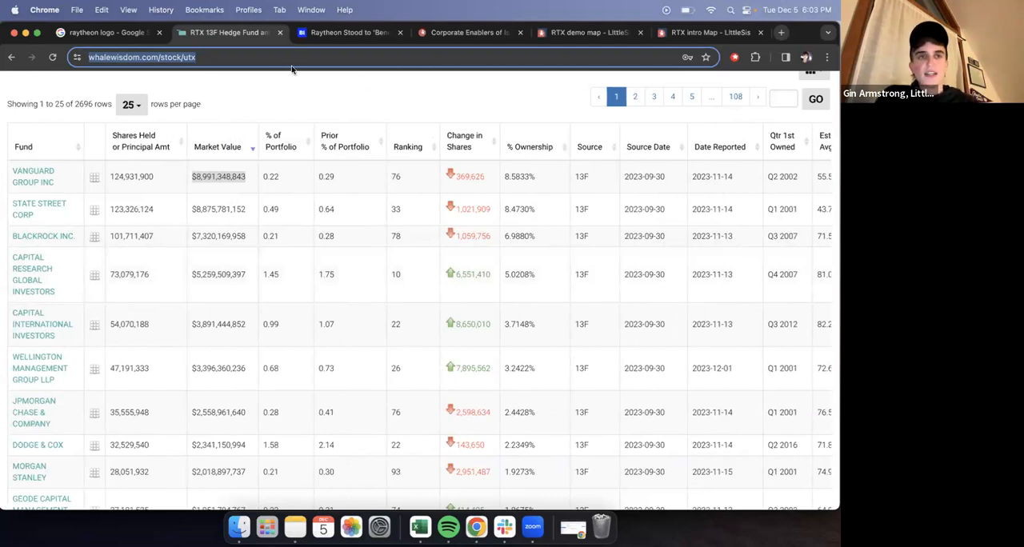
left_click(452, 35)
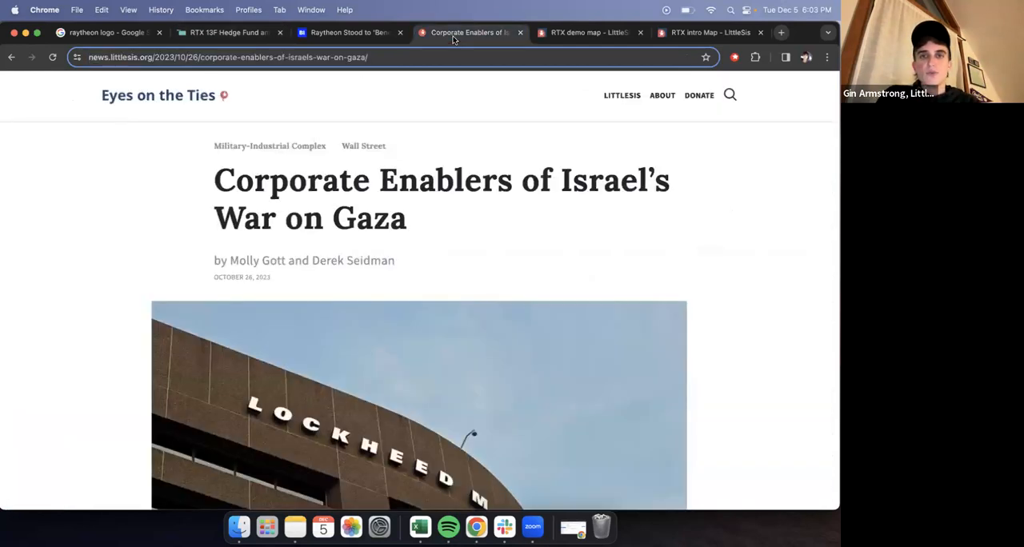
left_click(576, 32)
left_click(317, 388)
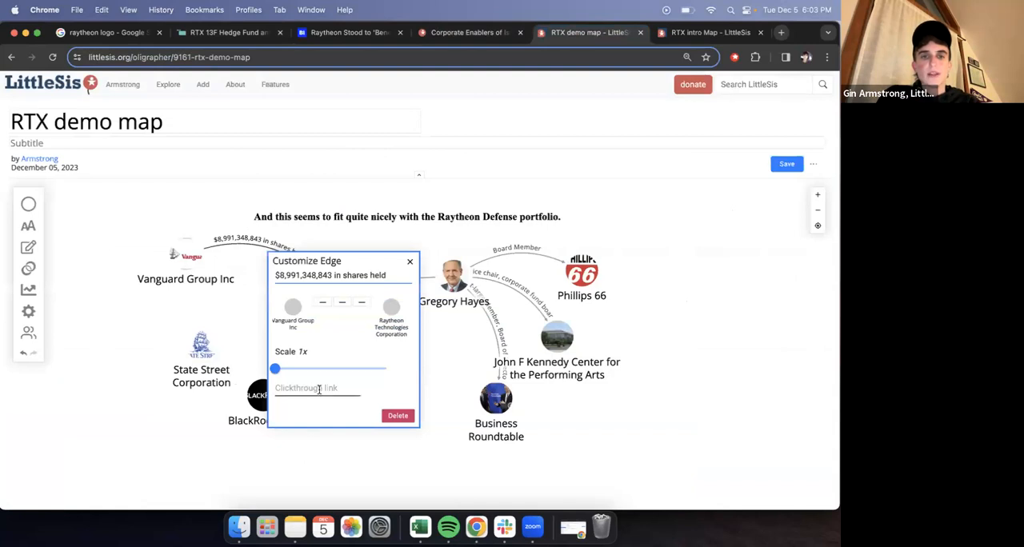
key("super+v")
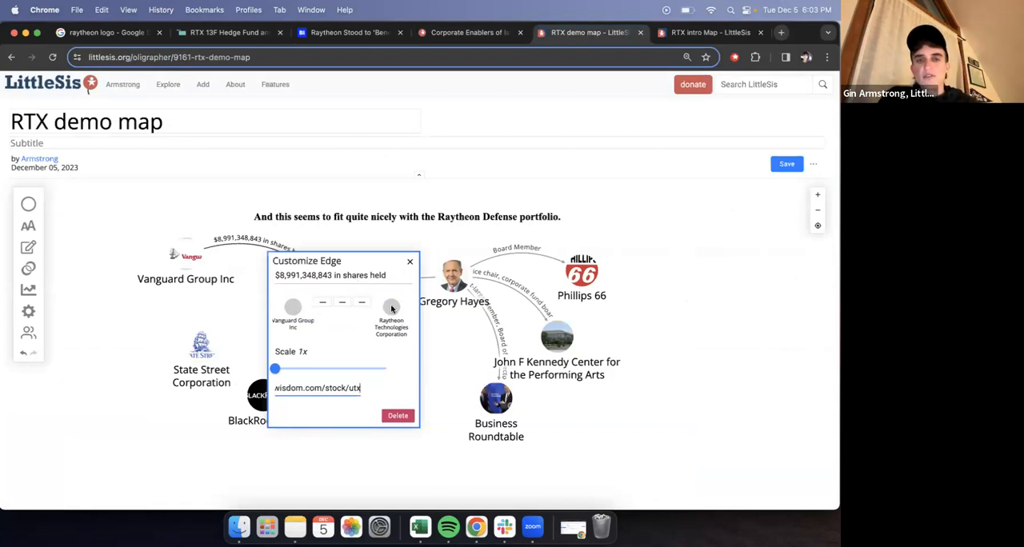
left_click(364, 304)
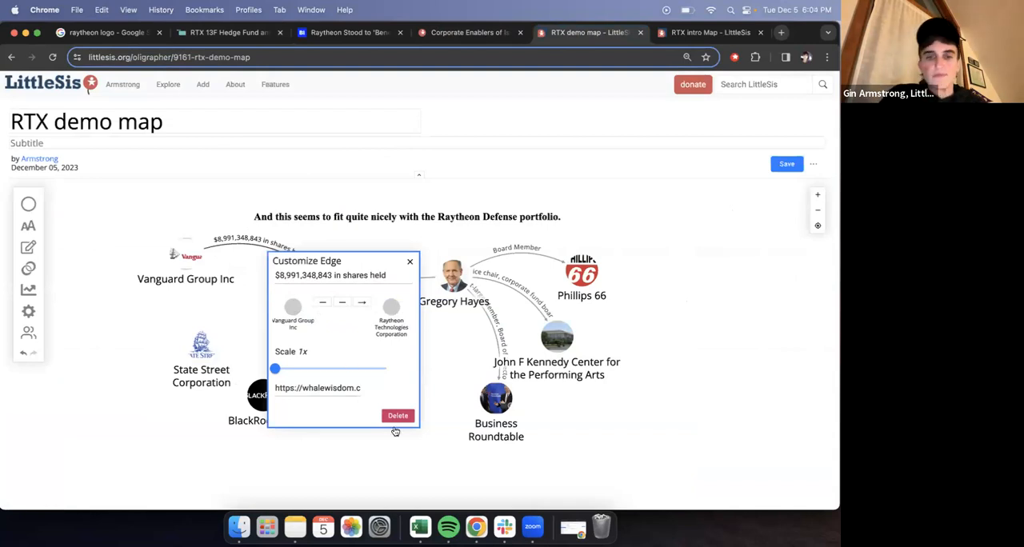
left_click(409, 263)
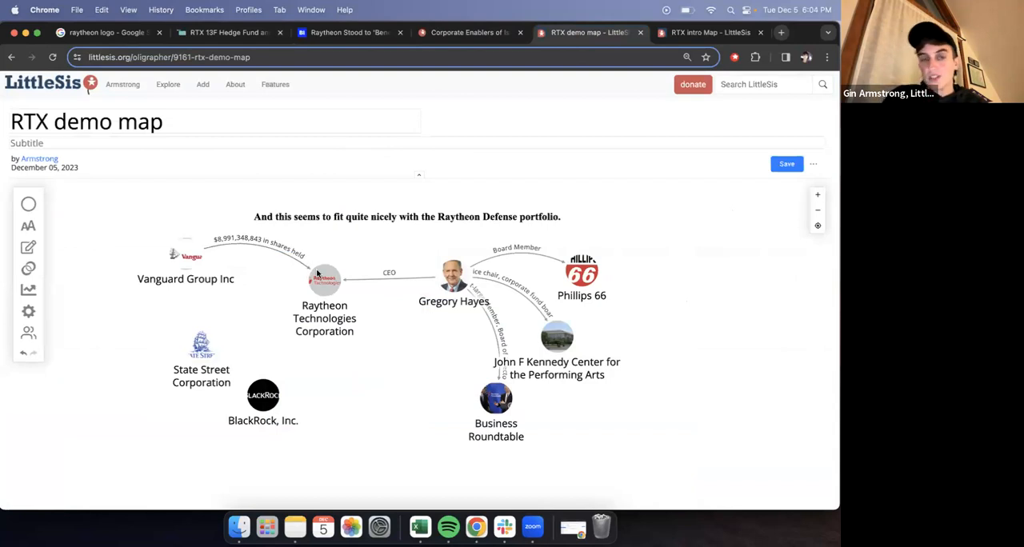
- Create edges from State Street and BlackRock to Raytheon Technologies Corporation, and shift both shareholder nodes up and away from Raytheon
mouse_move(317, 274)
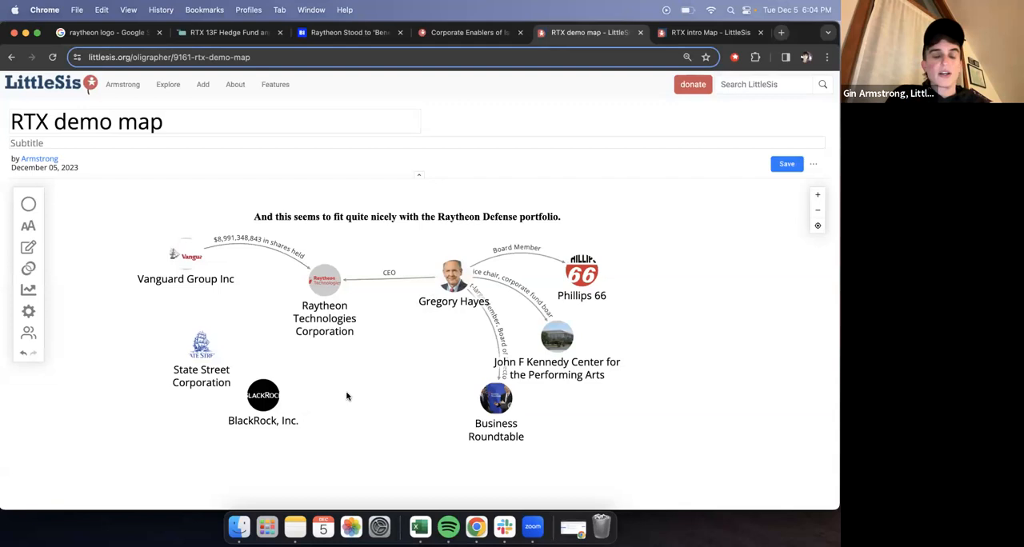
left_click_drag(204, 352, 324, 277)
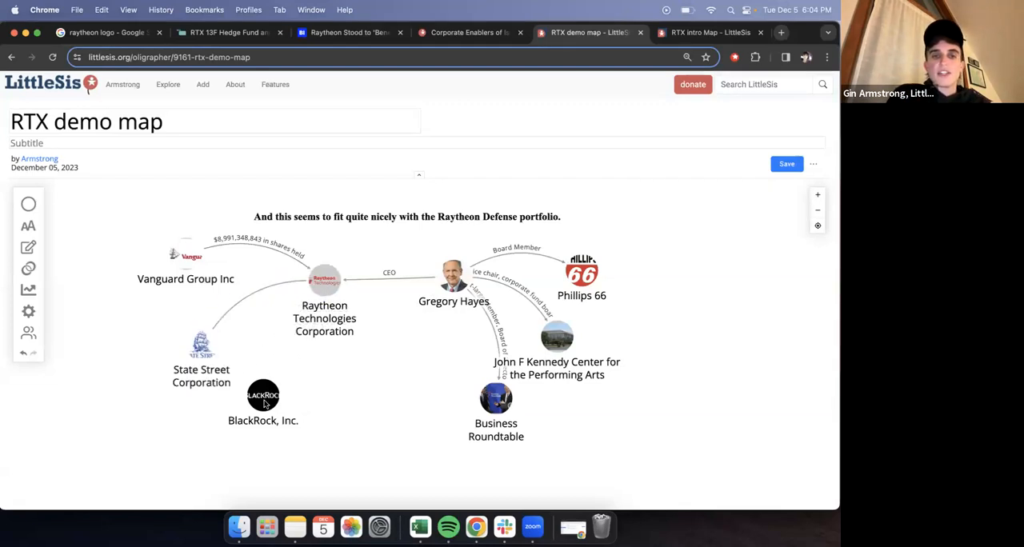
left_click_drag(265, 391, 320, 286)
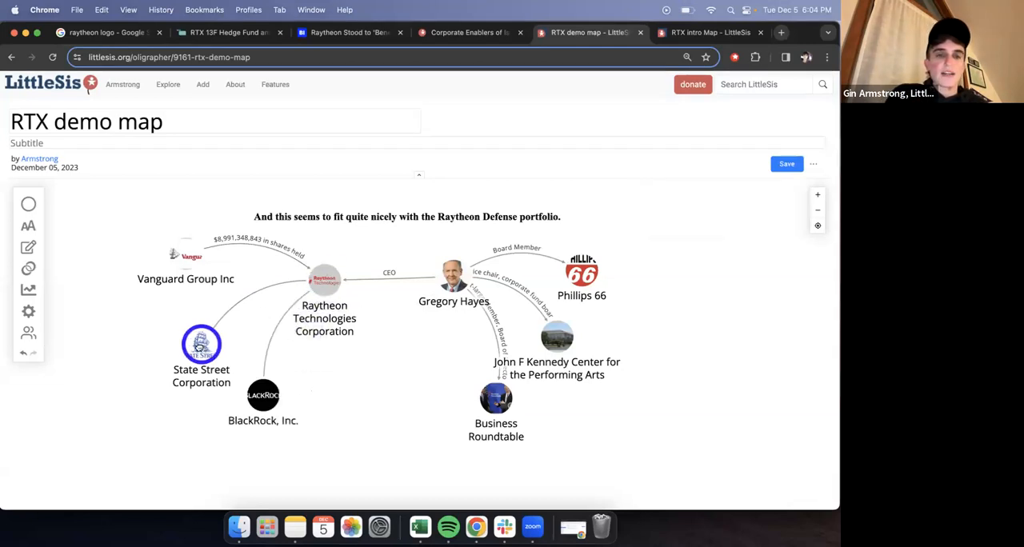
left_click_drag(202, 347, 177, 318)
left_click_drag(262, 396, 231, 380)
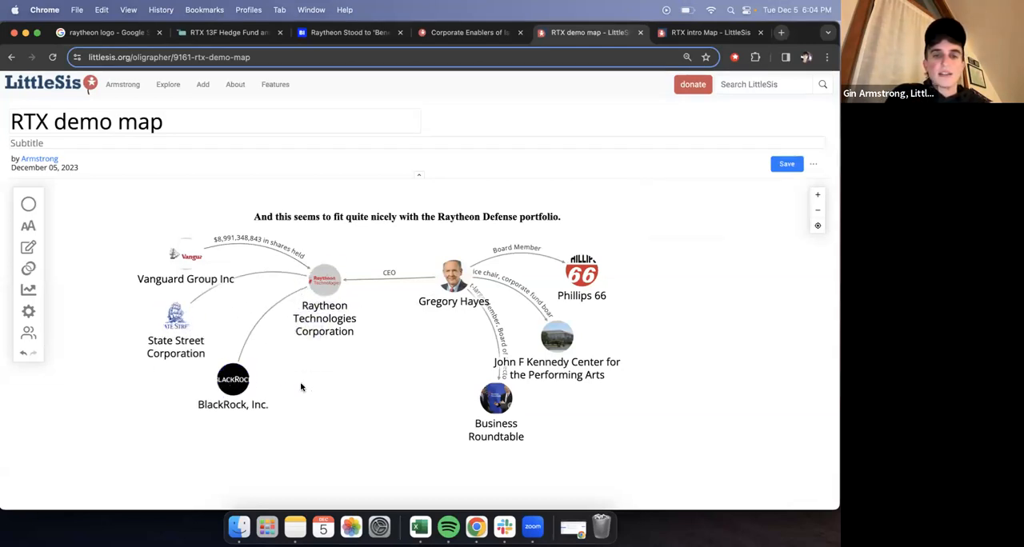
- Label the State Street–Raytheon edge "$8,875,781,152 in shares held" using the WhaleWisdom market value, with an arrowhead at Raytheon
left_click(248, 35)
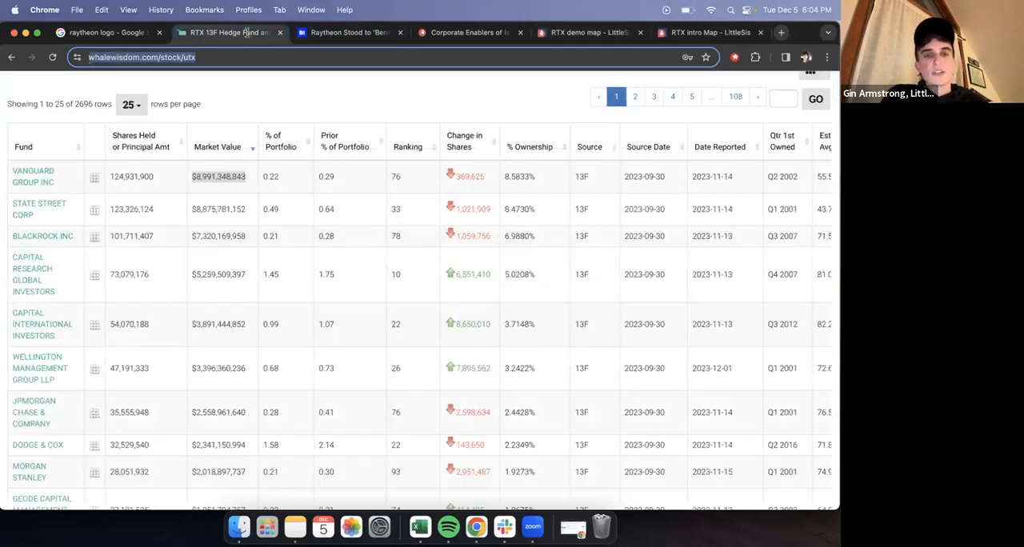
left_click_drag(249, 210, 191, 213)
key("super+c")
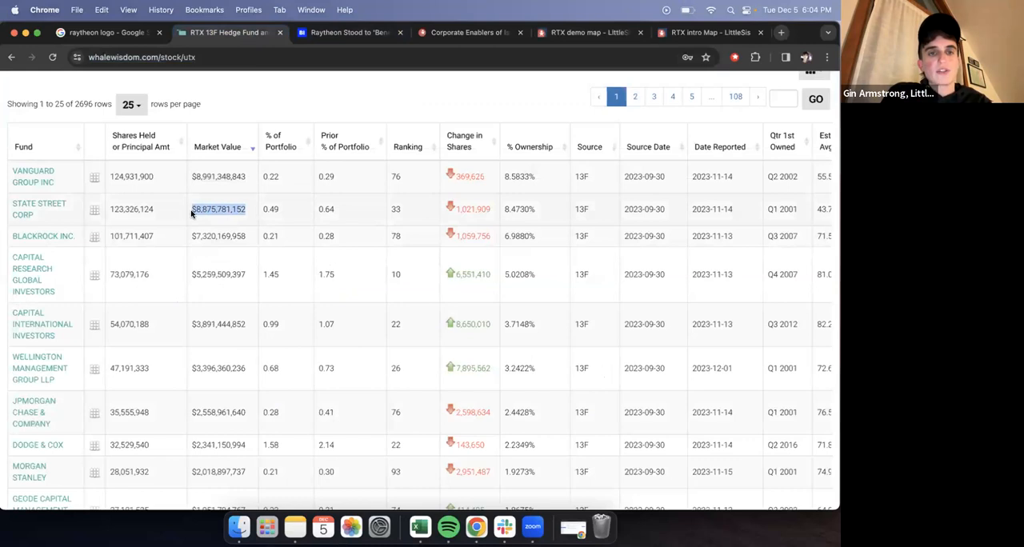
left_click(446, 35)
left_click(570, 33)
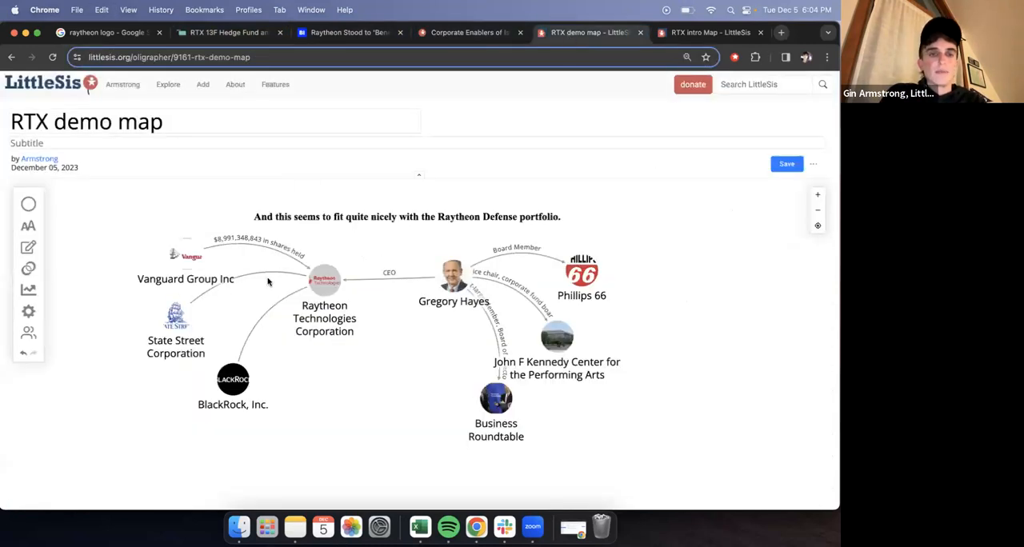
left_click(292, 275)
left_click(299, 295)
key("super+v")
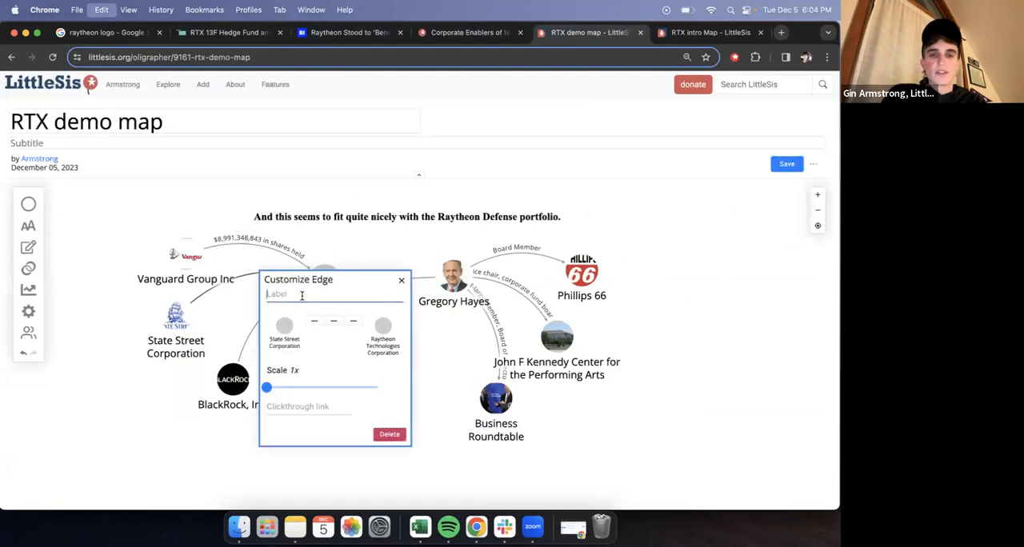
type("in shares")
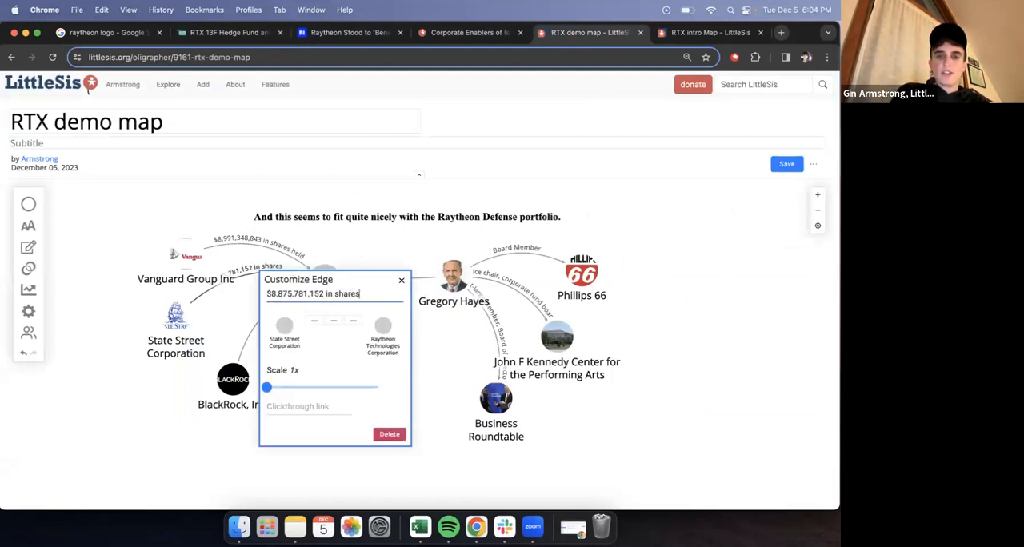
type(" held")
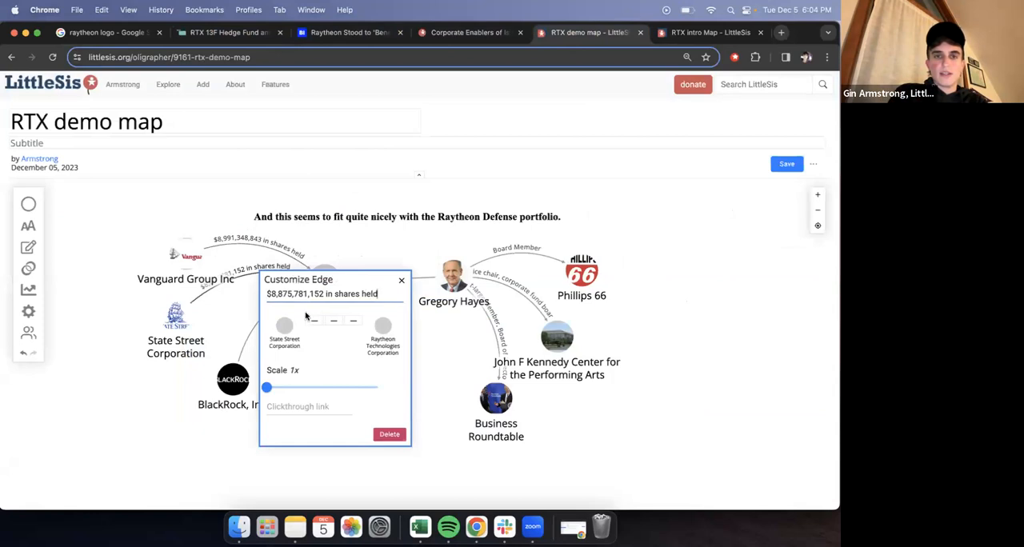
left_click(401, 280)
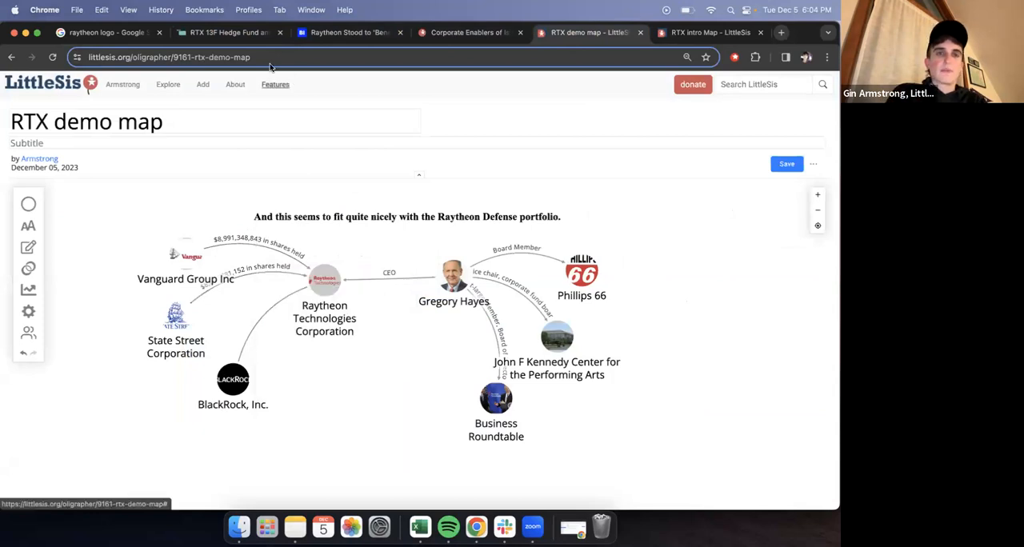
- Label the BlackRock–Raytheon edge "$7,320,169,958 in shares held" using the WhaleWisdom market value, with an arrowhead at Raytheon
left_click(228, 32)
left_click(250, 237)
left_click_drag(250, 237, 192, 236)
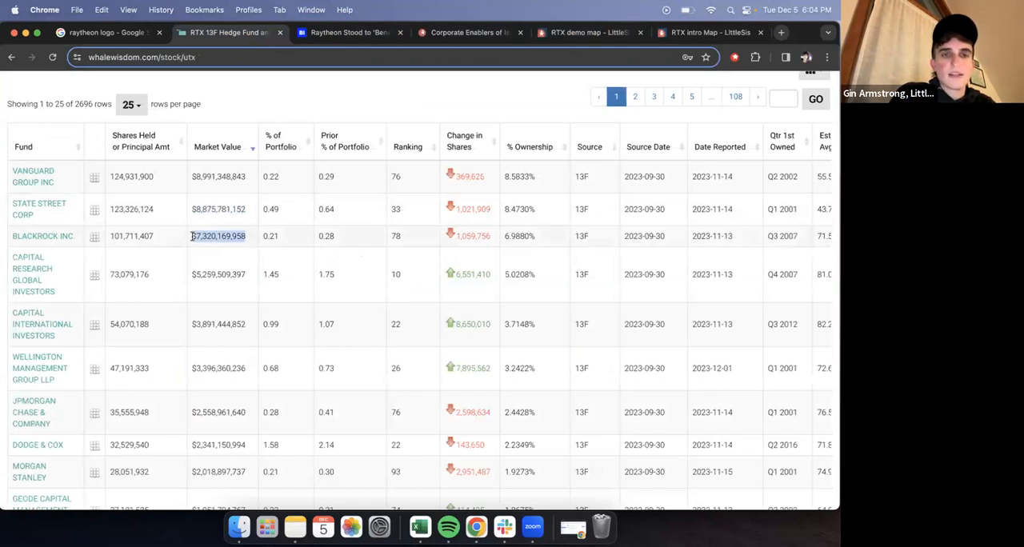
key("super+c")
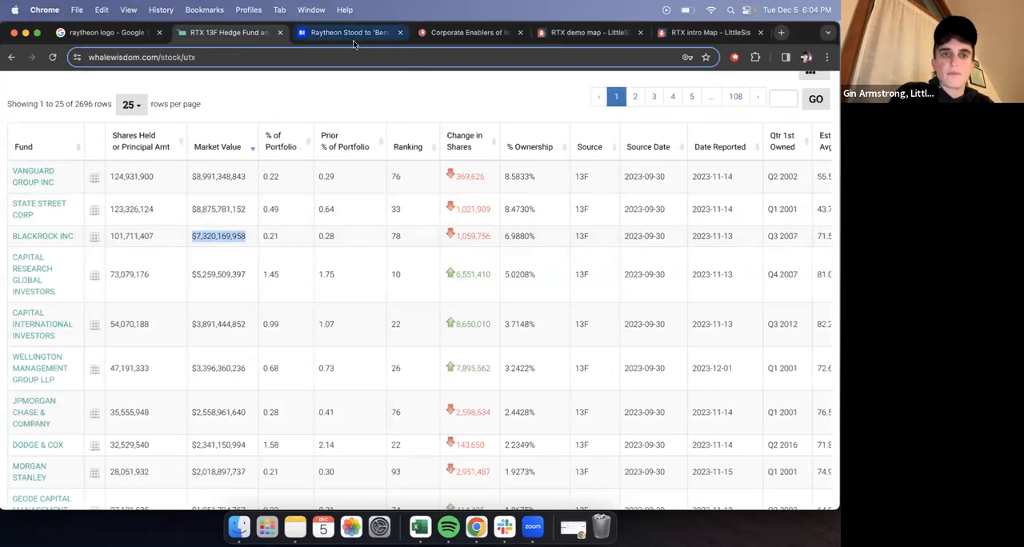
left_click(571, 35)
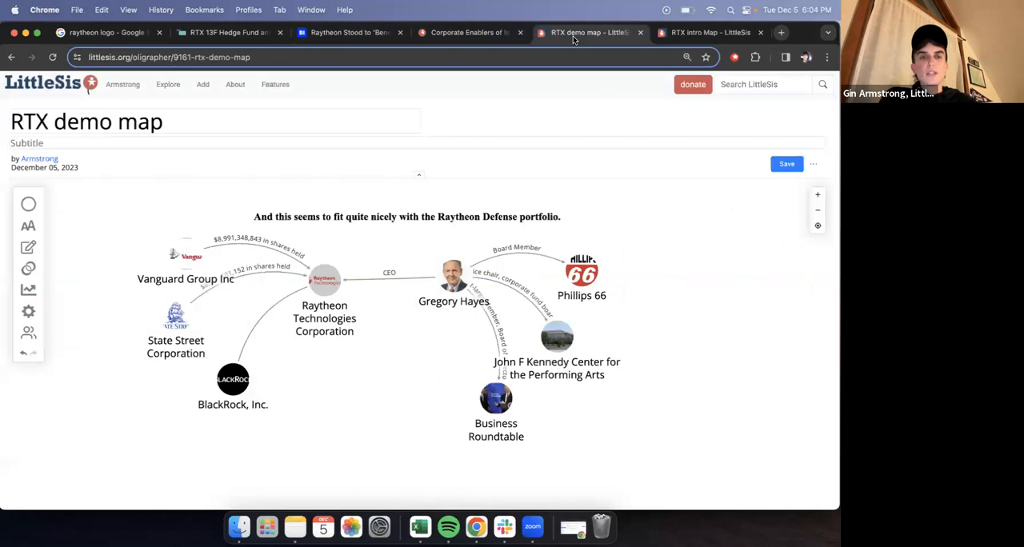
left_click(258, 332)
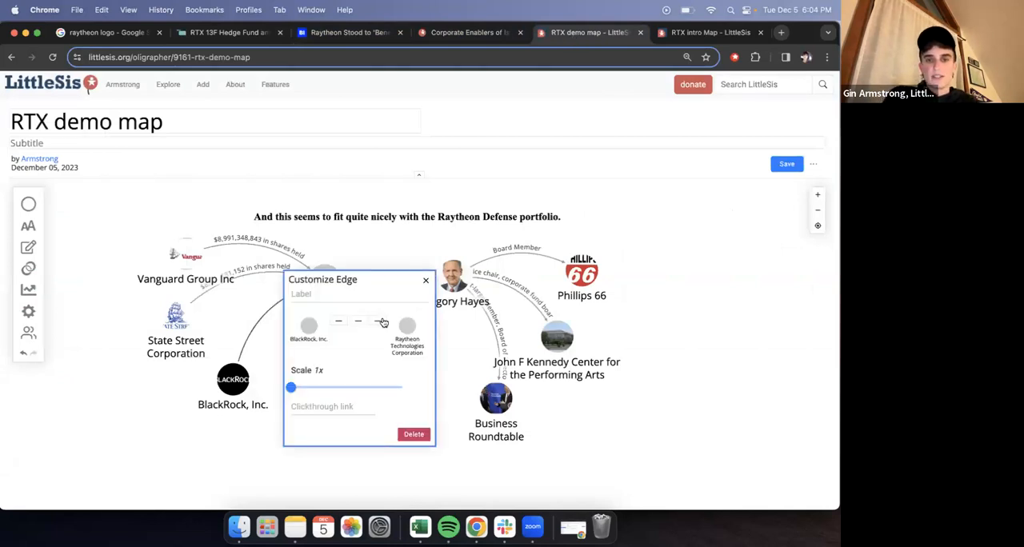
left_click(352, 293)
key("super+v")
type("in shares")
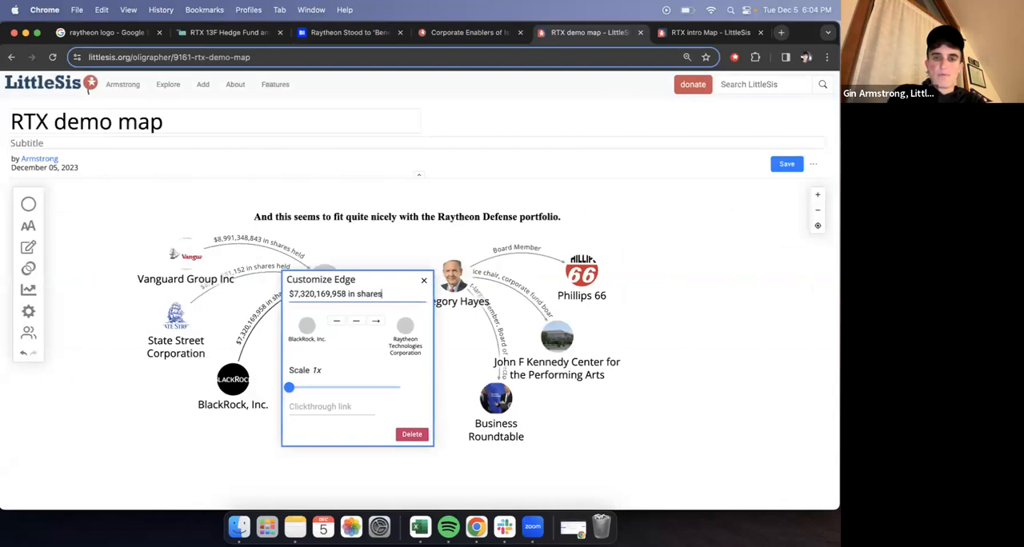
type(" held")
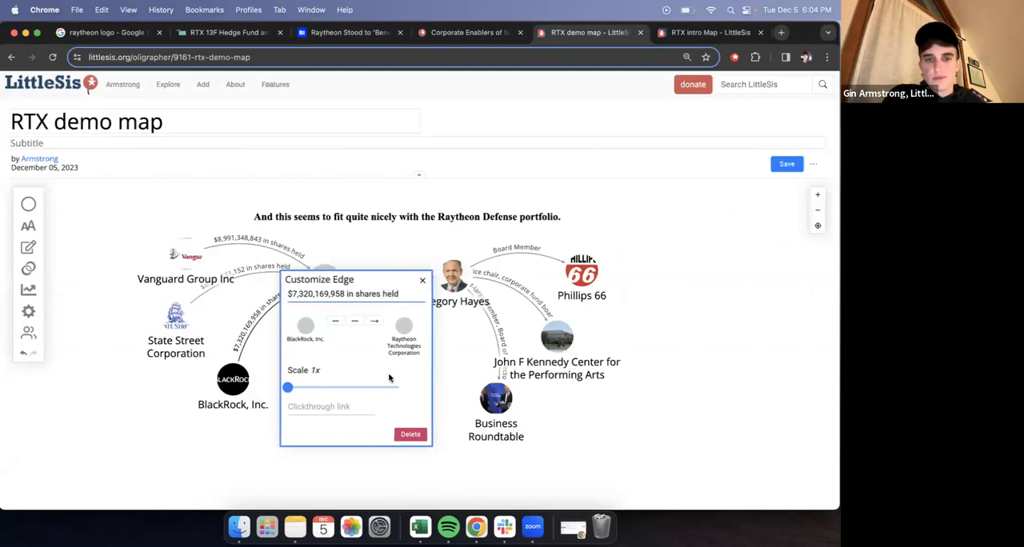
left_click(422, 280)
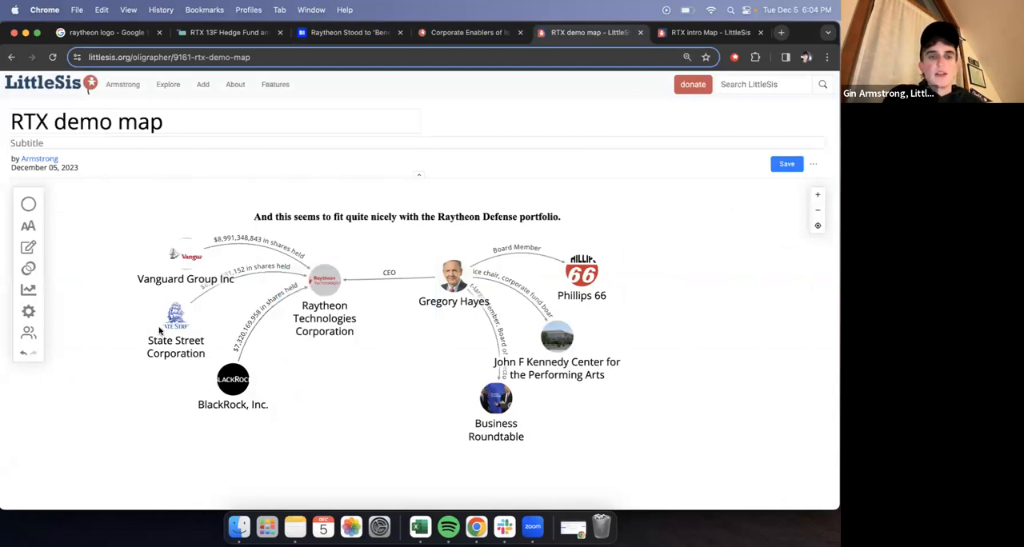
- Spread the State Street and Vanguard nodes apart on the map so their names clear the edge labels
left_click_drag(171, 338, 177, 335)
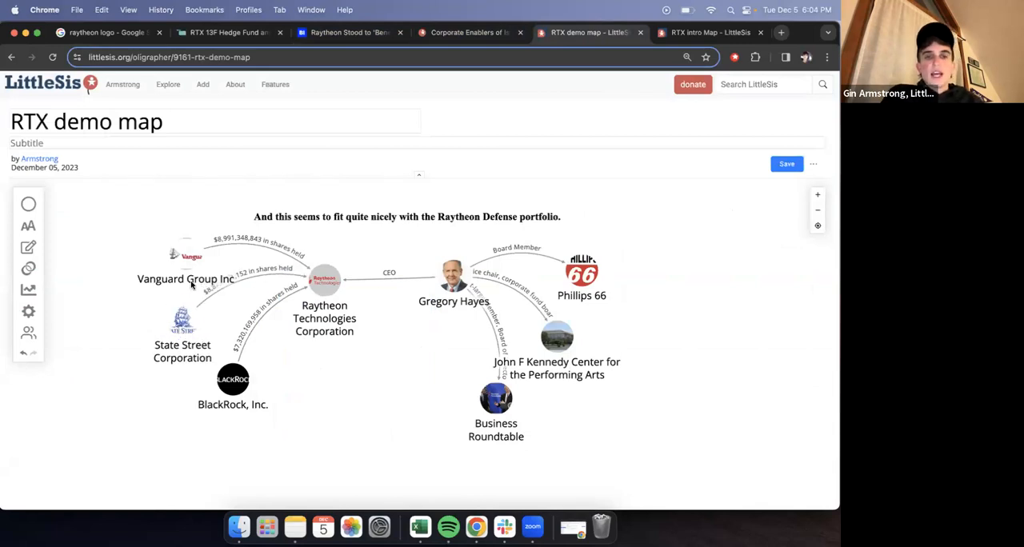
left_click_drag(162, 255, 136, 265)
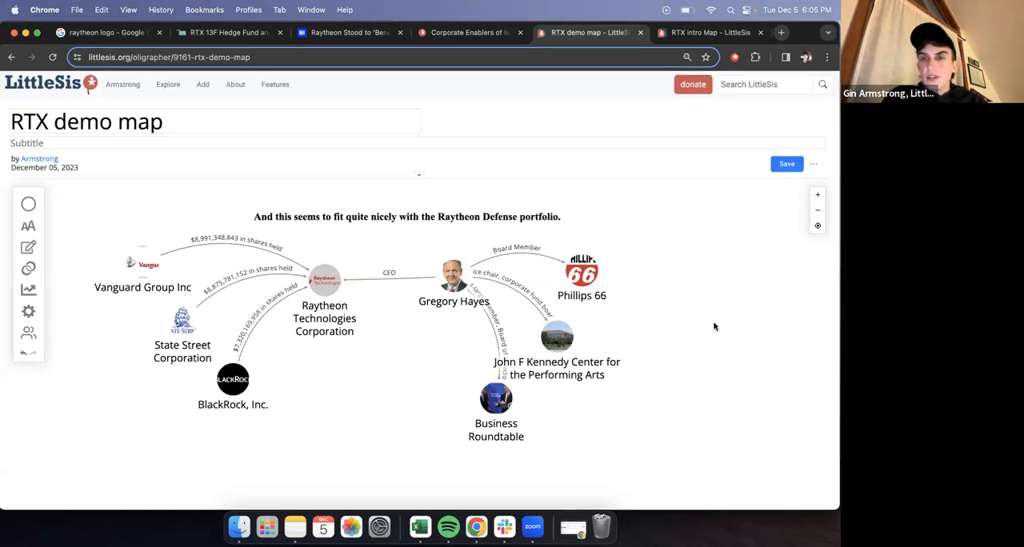
- Open the Interlocks tool and nudge the Phillips 66, Kennedy Center, Business Roundtable and CEO nodes into a tidier arrangement
left_click(29, 270)
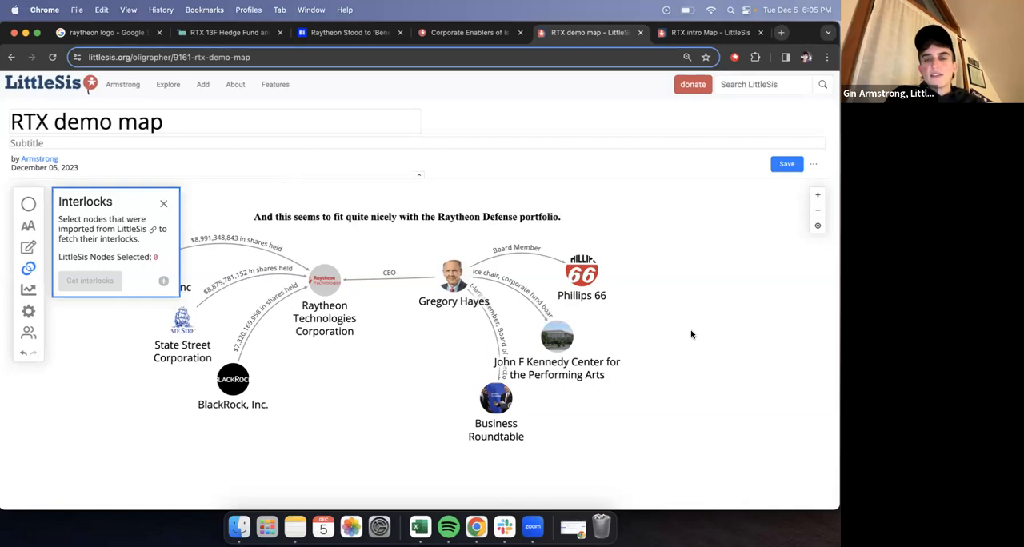
left_click_drag(579, 271, 589, 254)
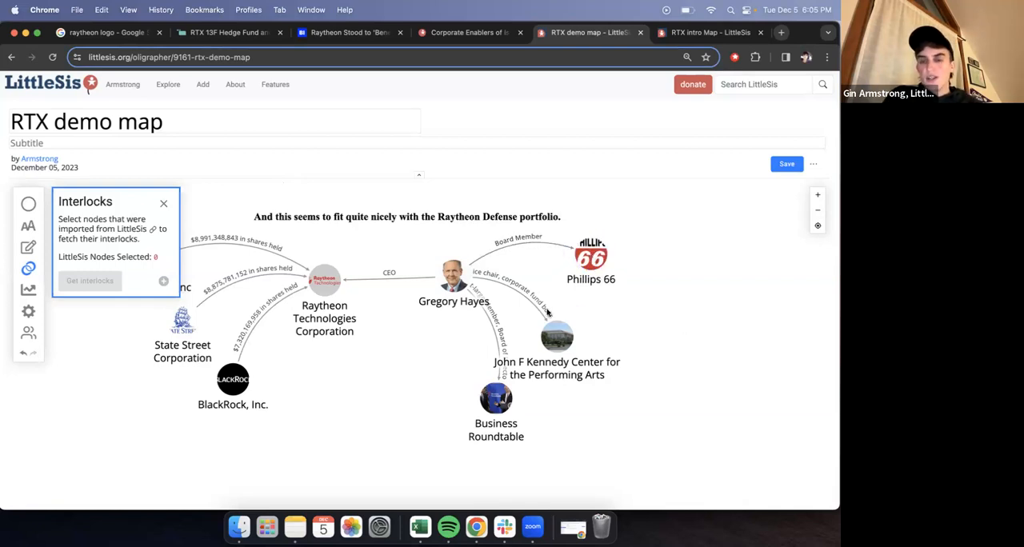
left_click_drag(557, 336, 567, 313)
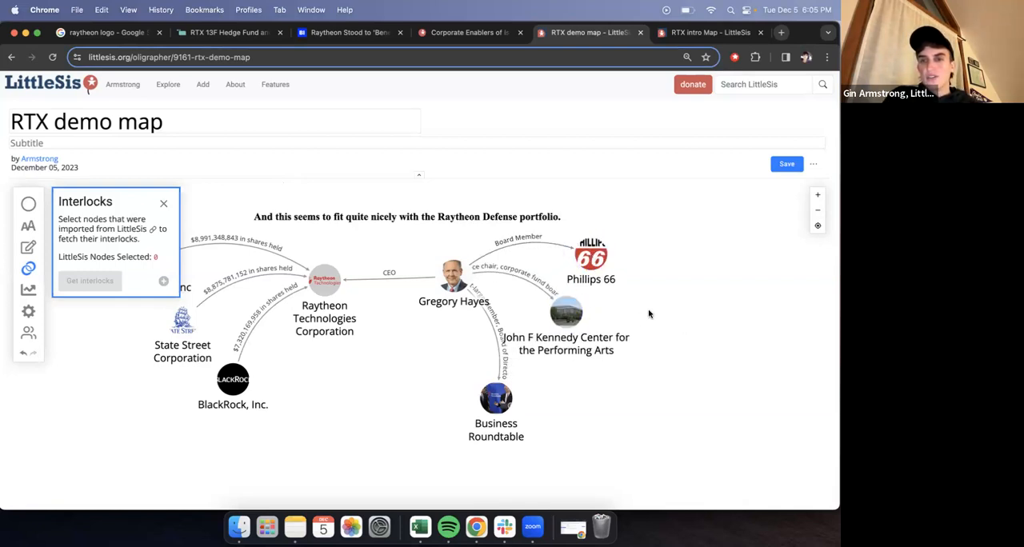
left_click_drag(490, 400, 502, 379)
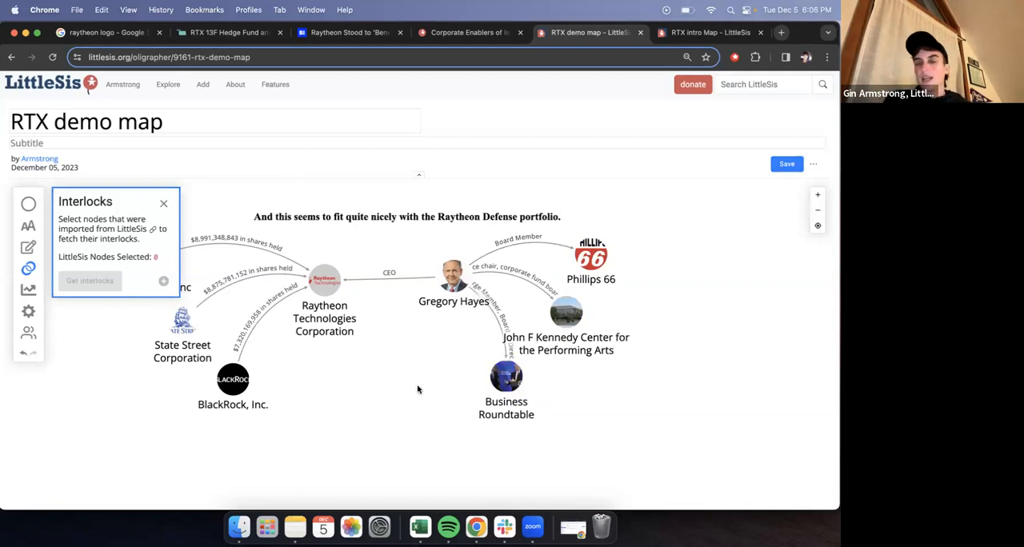
left_click_drag(456, 287, 444, 288)
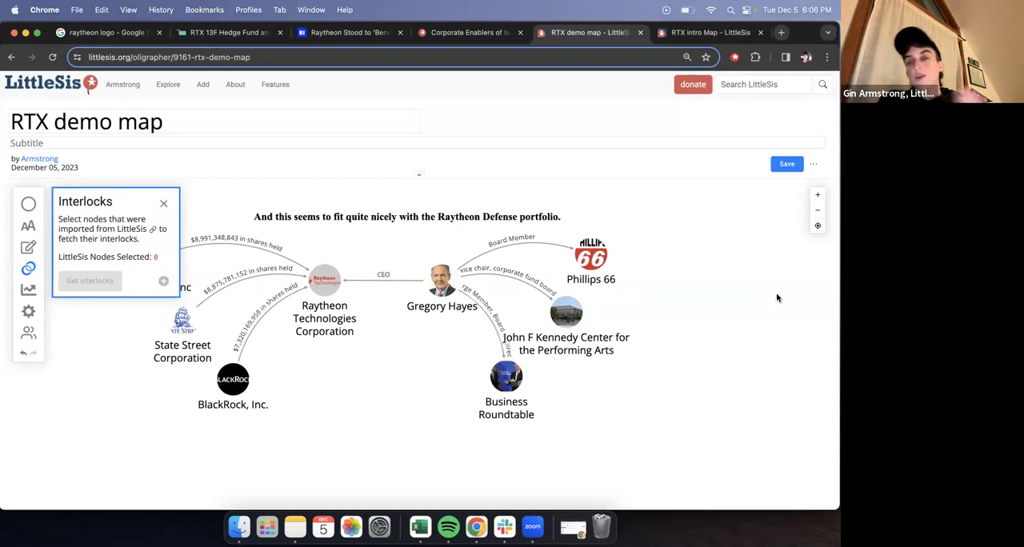
- Fetch the interlocks between the John F Kennedy Center for the Performing Arts and Business Roundtable nodes and look through the resulting people
left_click(576, 310)
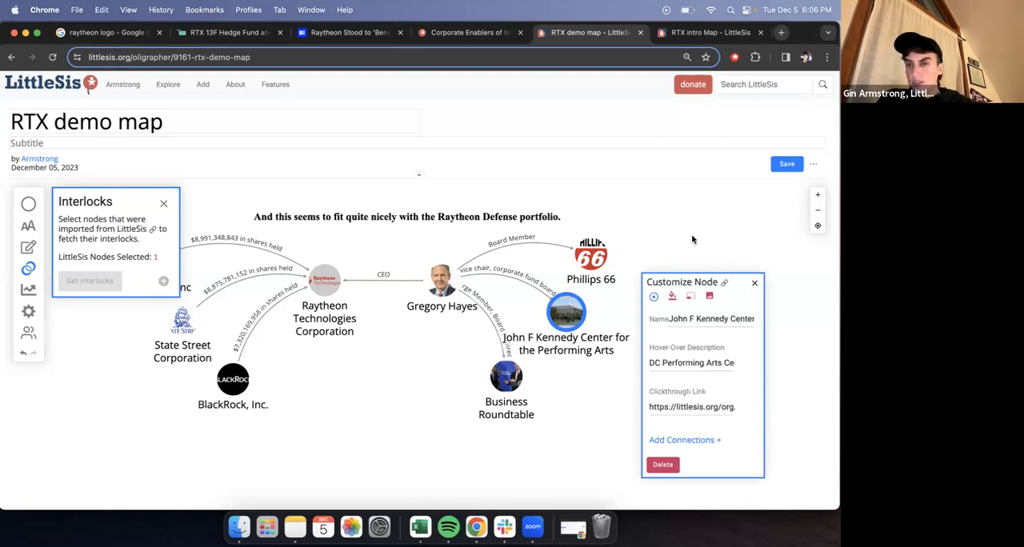
left_click(509, 378, "shift")
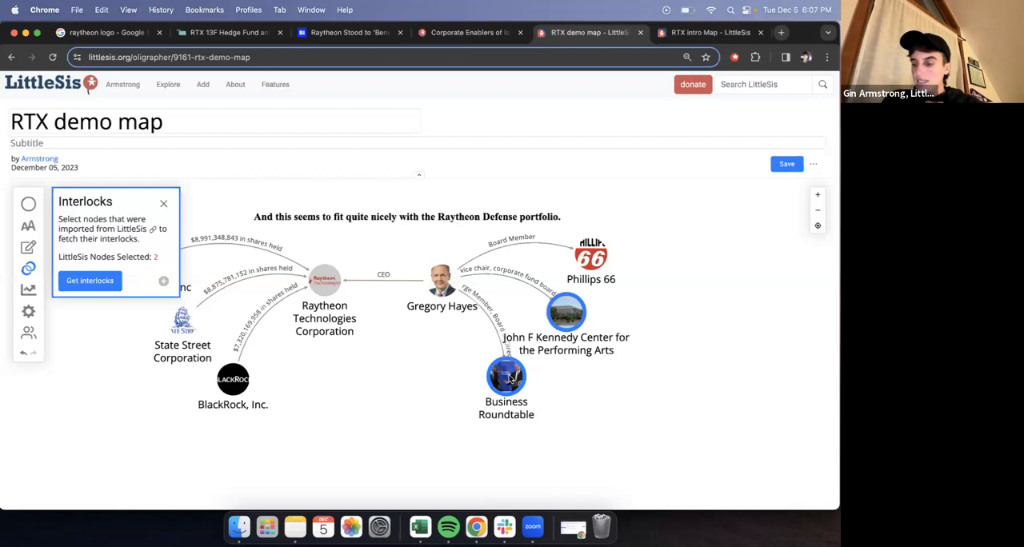
left_click(105, 281)
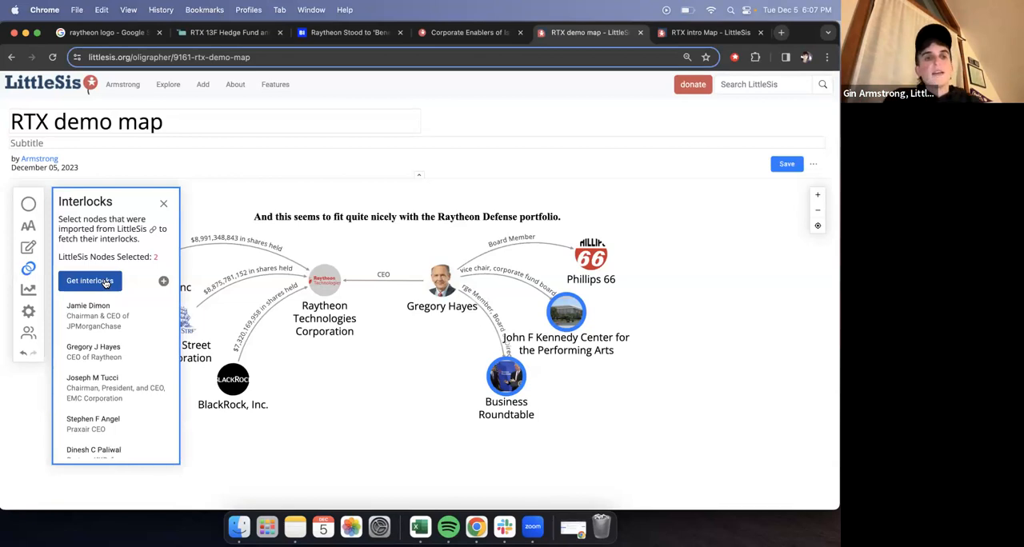
scroll(132, 380, "down", 2)
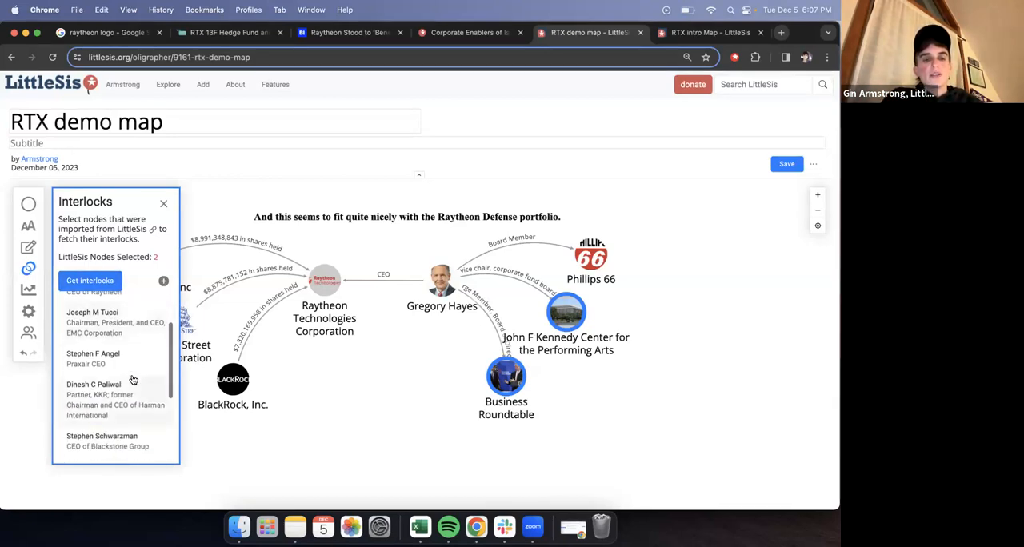
scroll(133, 379, "up", 2)
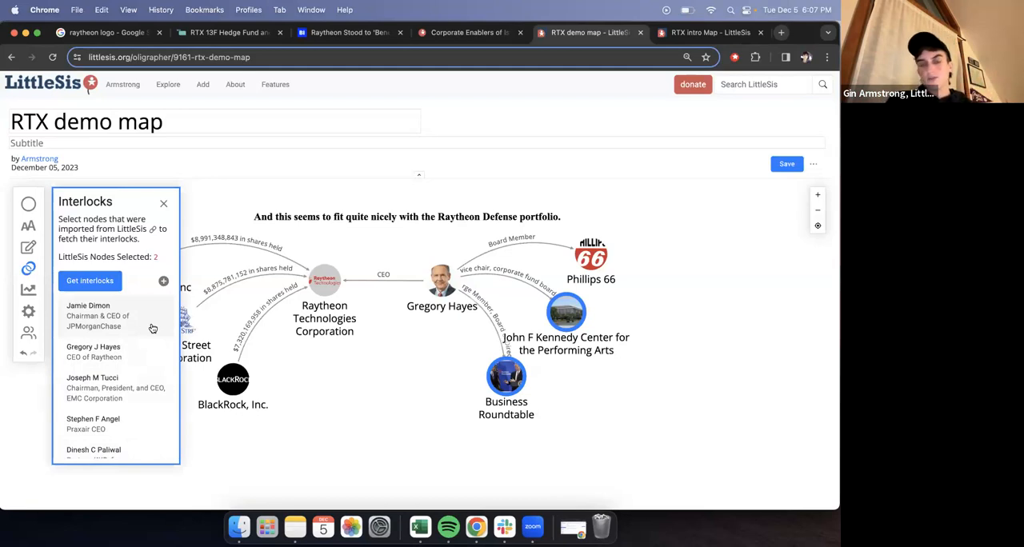
- Add the JPMorganChase and Blackstone Group CEOs from the interlocks to the map, space them out below the Kennedy Center, and close Interlocks
left_click(107, 320)
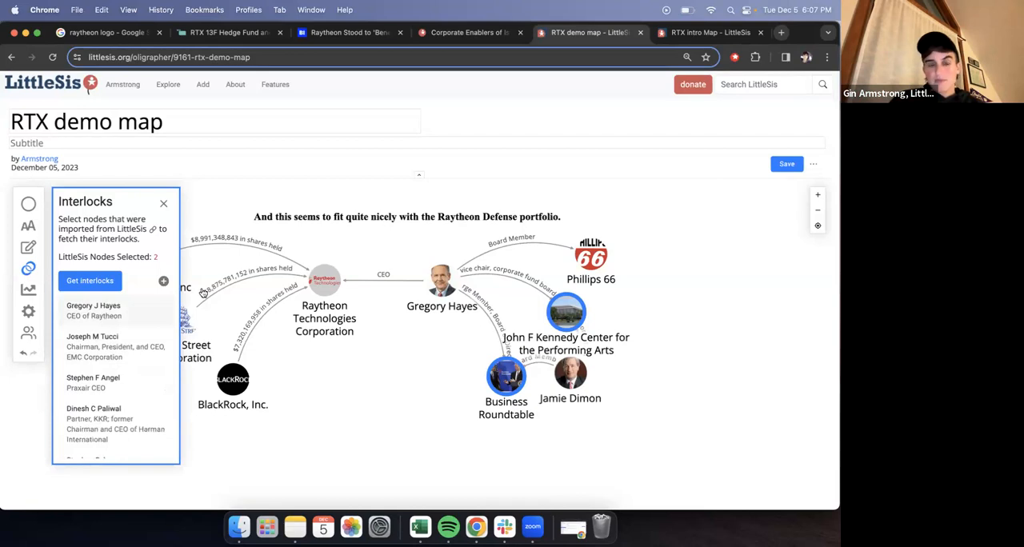
left_click_drag(568, 374, 678, 398)
scroll(130, 407, "down", 3)
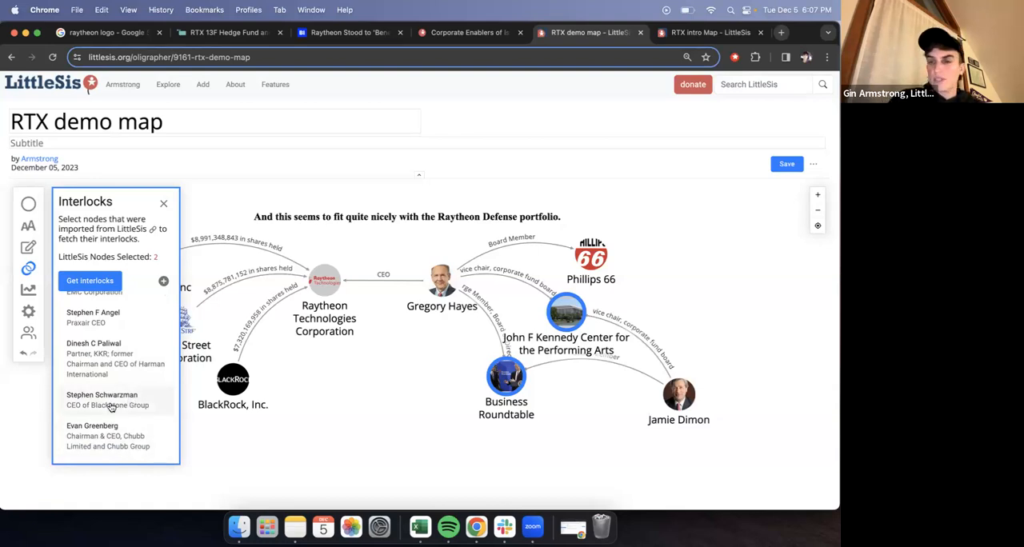
left_click(110, 408)
left_click_drag(579, 374, 605, 436)
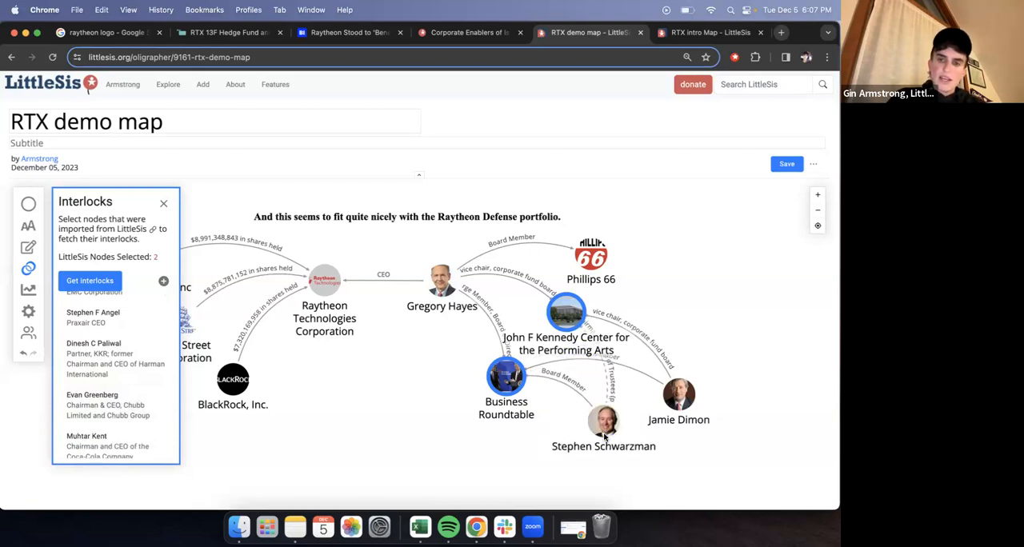
left_click(664, 413)
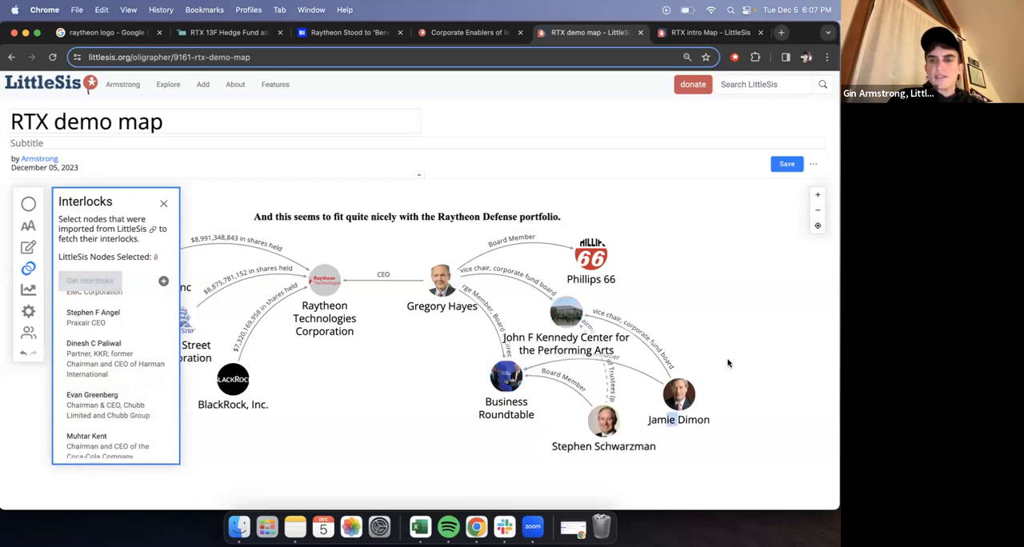
left_click(164, 205)
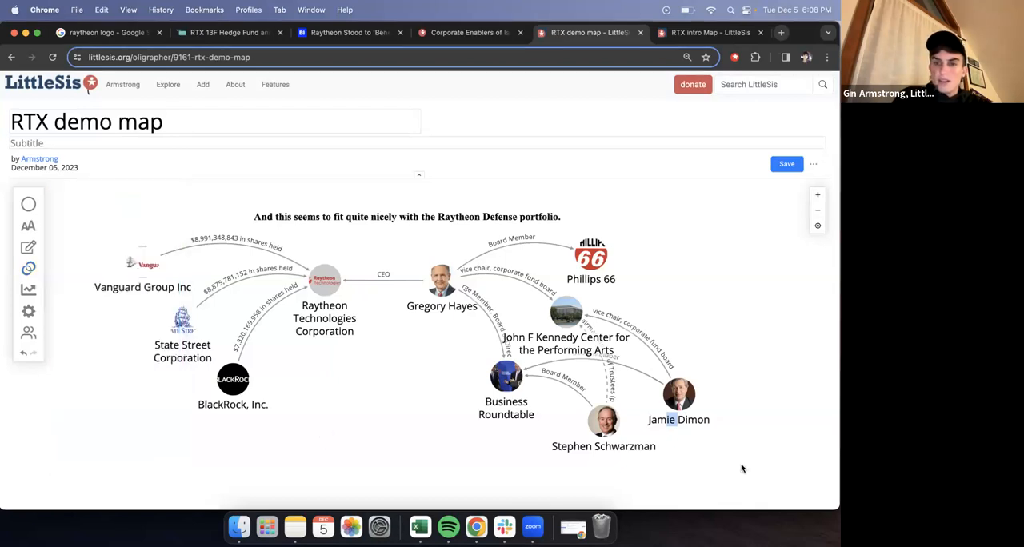
- Move the JPMorganChase CEO node slightly closer to the Blackstone CEO node and save the map
left_click(678, 392)
left_click_drag(679, 392, 670, 392)
left_click(670, 393)
left_click(616, 282)
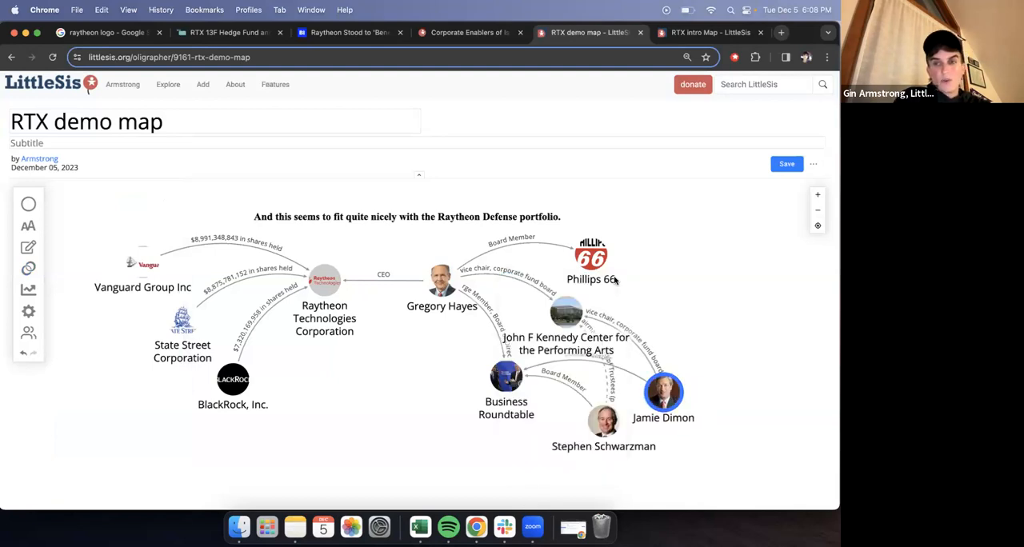
left_click(786, 164)
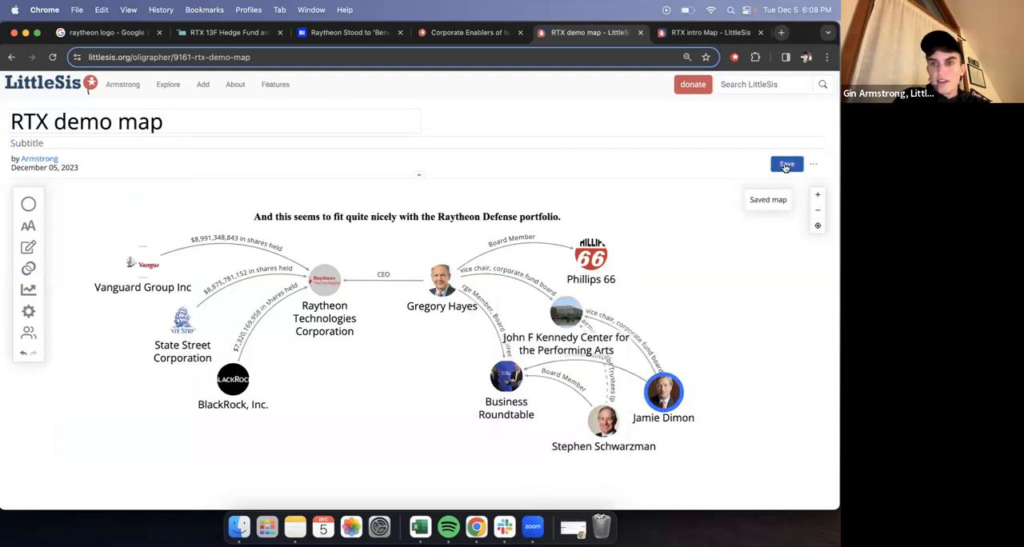
left_click(686, 320)
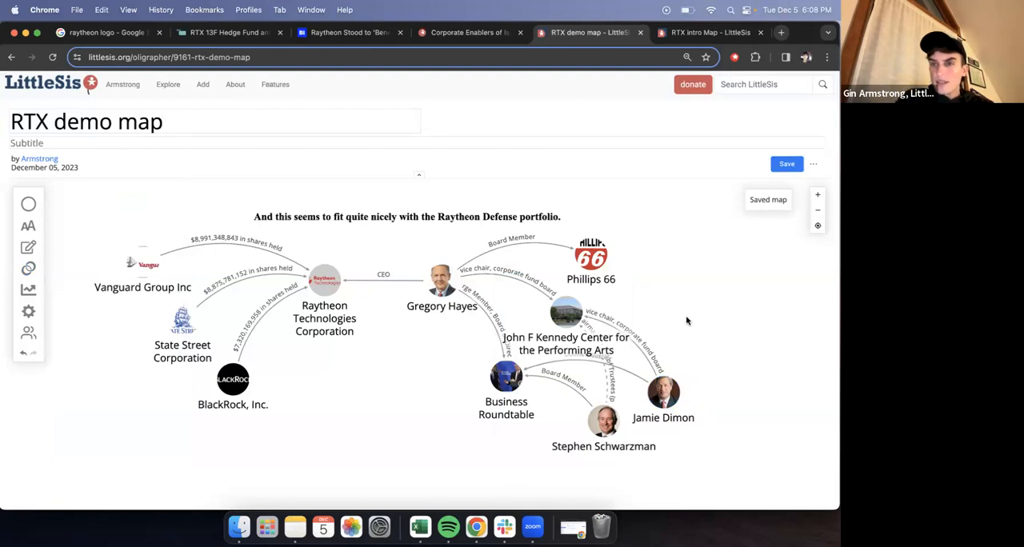
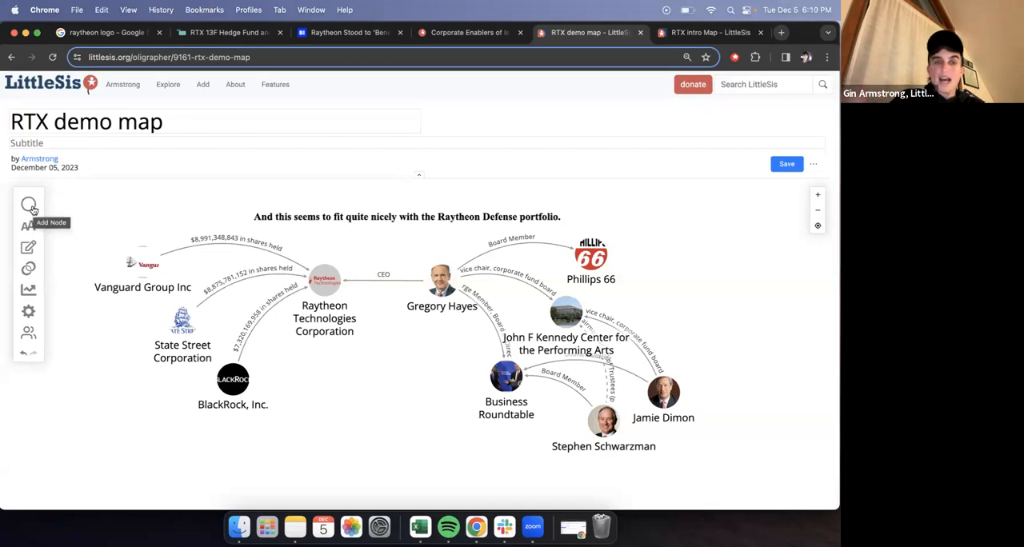
- Create a custom node named Fancy Executive Luncheon and place it below the Raytheon CEO, left of Business Roundtable
left_click(31, 206)
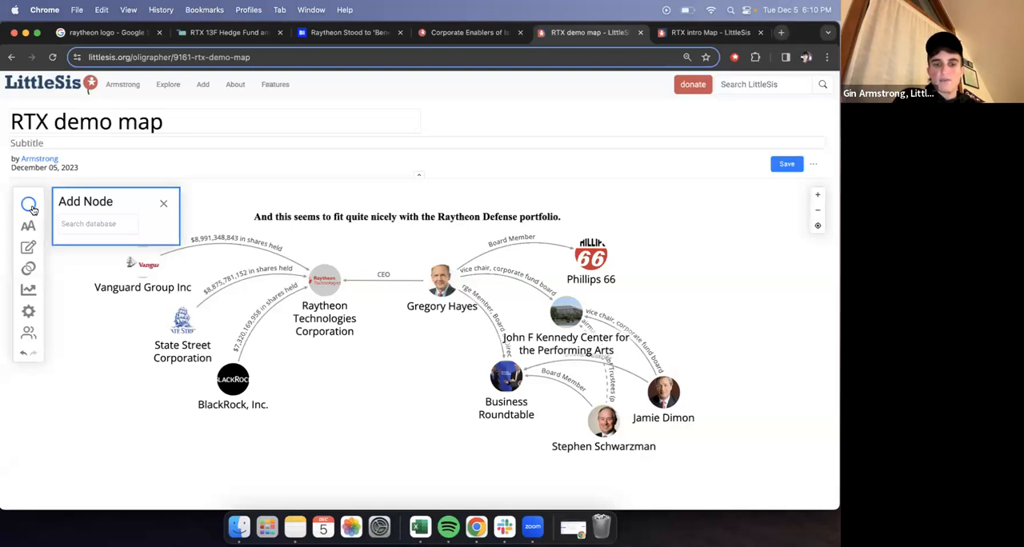
type("Fancy")
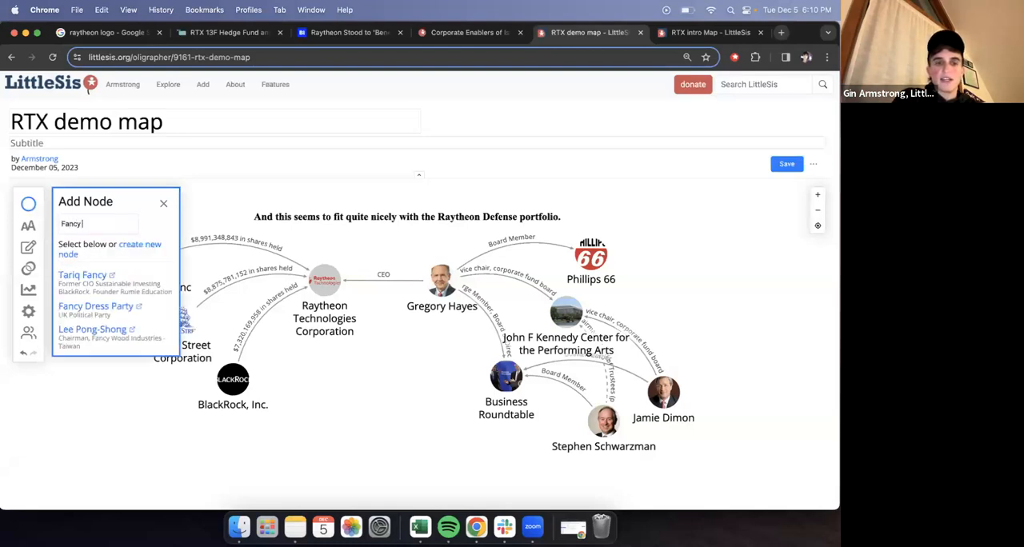
type(" Executive ")
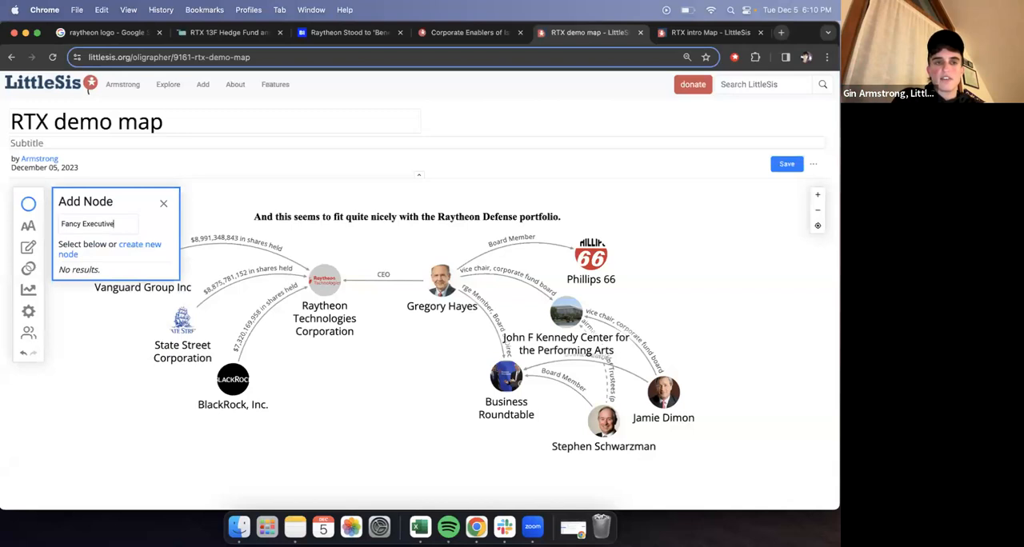
type("Lunc")
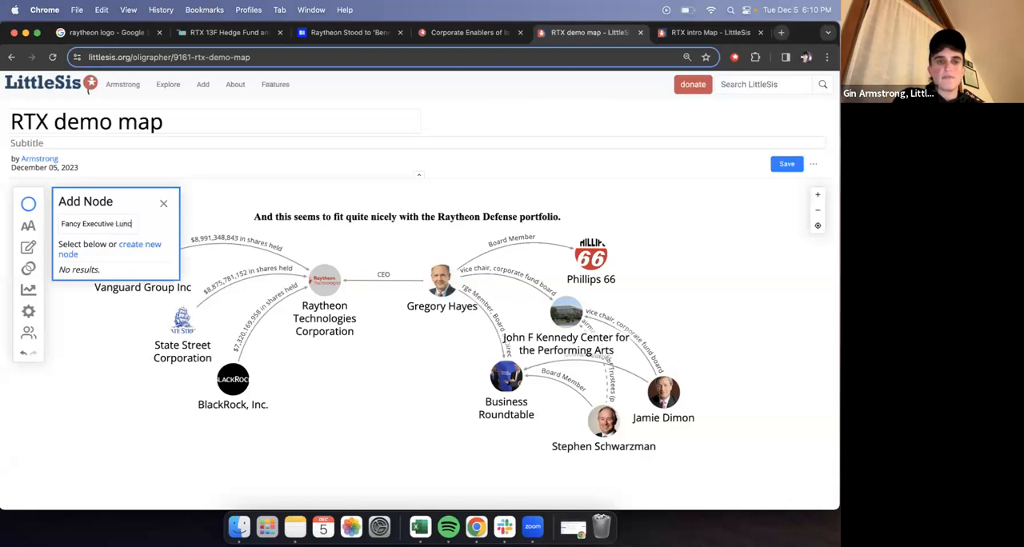
type("heon")
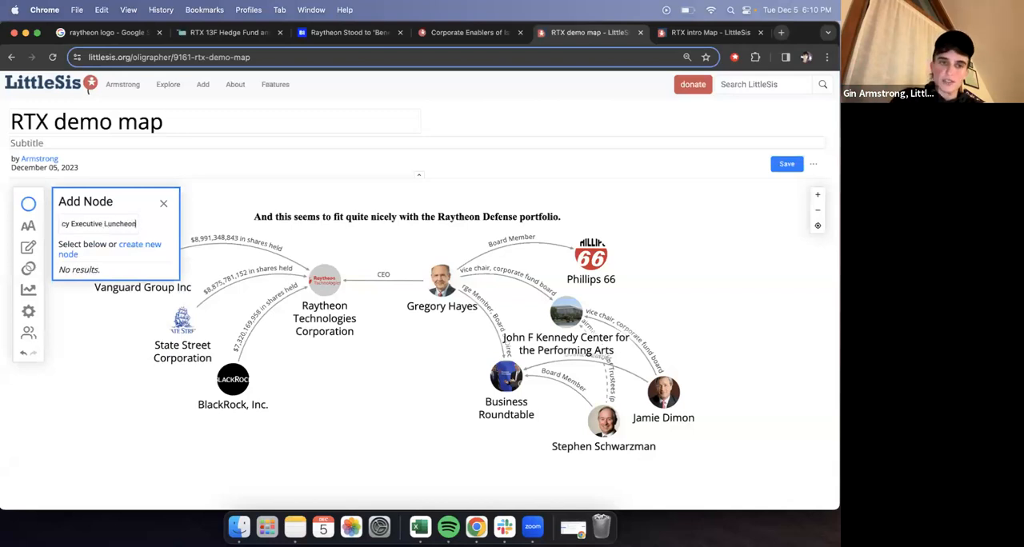
left_click(140, 250)
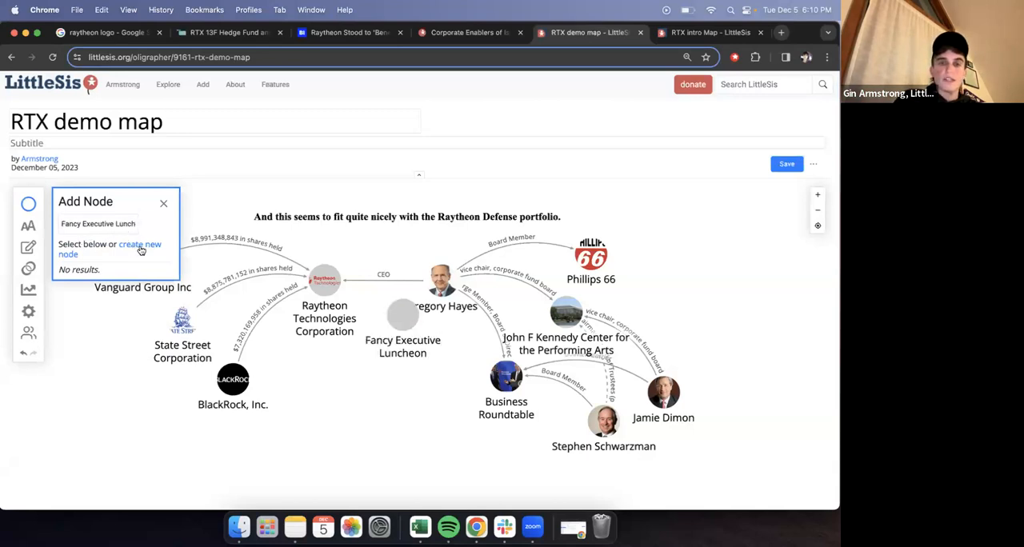
left_click(162, 205)
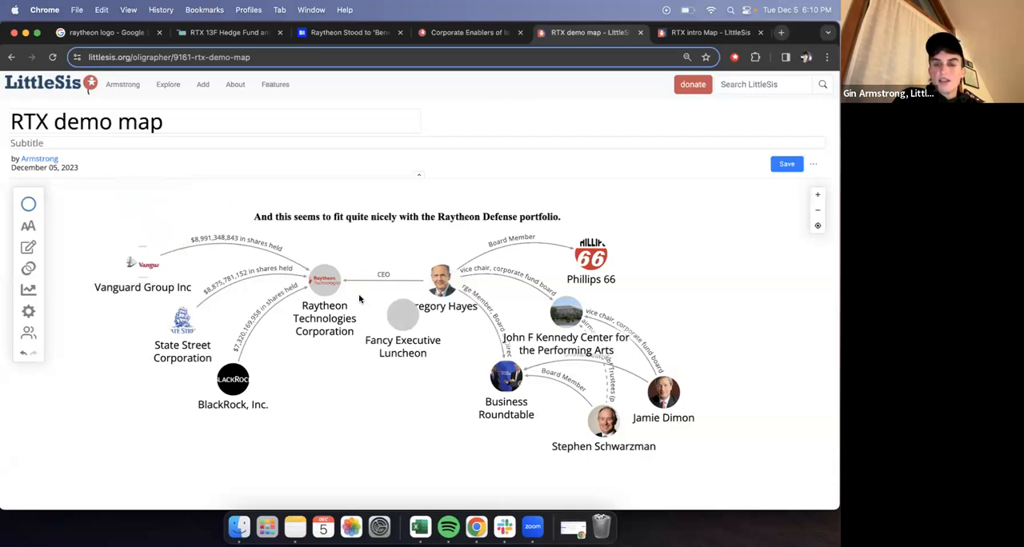
left_click_drag(396, 320, 394, 385)
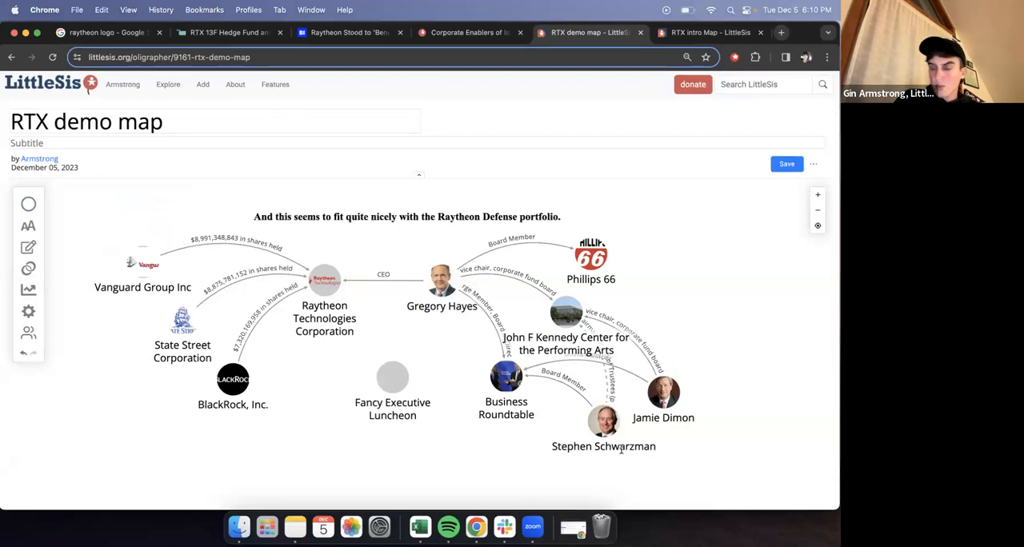
- Connect the Fancy Executive Luncheon node to the Raytheon and Blackstone Group CEOs with new edges and shift it slightly down
mouse_move(621, 450)
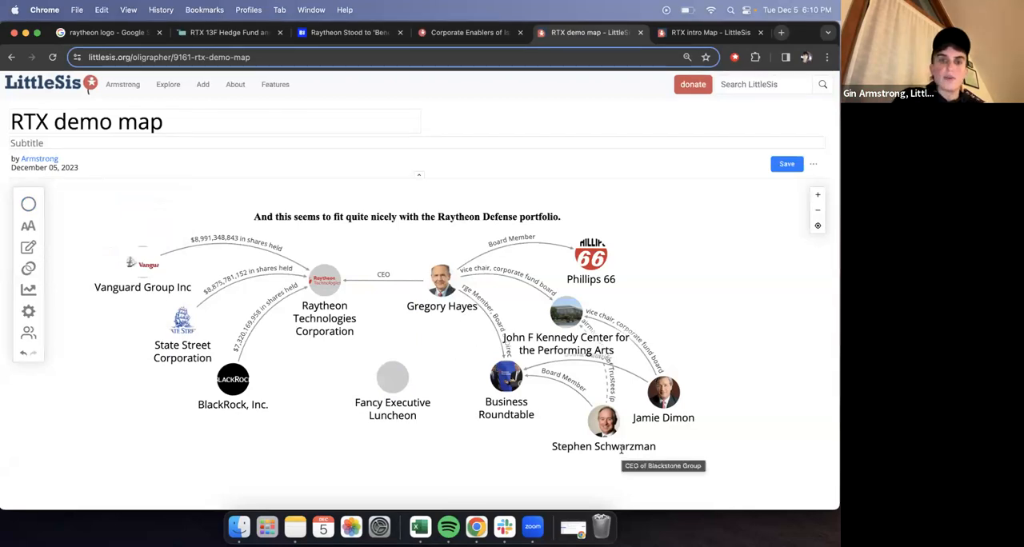
left_click_drag(393, 374, 443, 286)
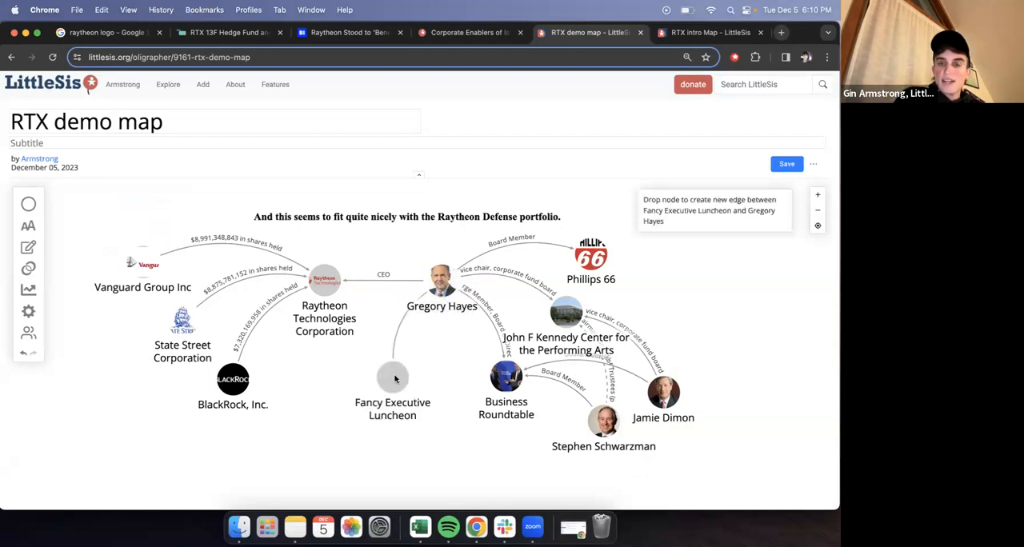
left_click_drag(394, 381, 603, 429)
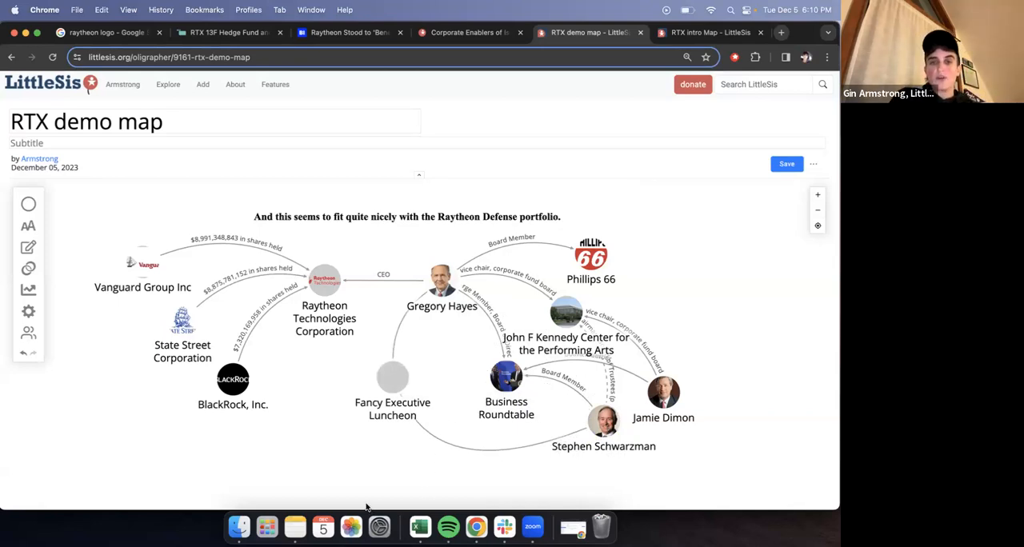
left_click_drag(398, 384, 407, 394)
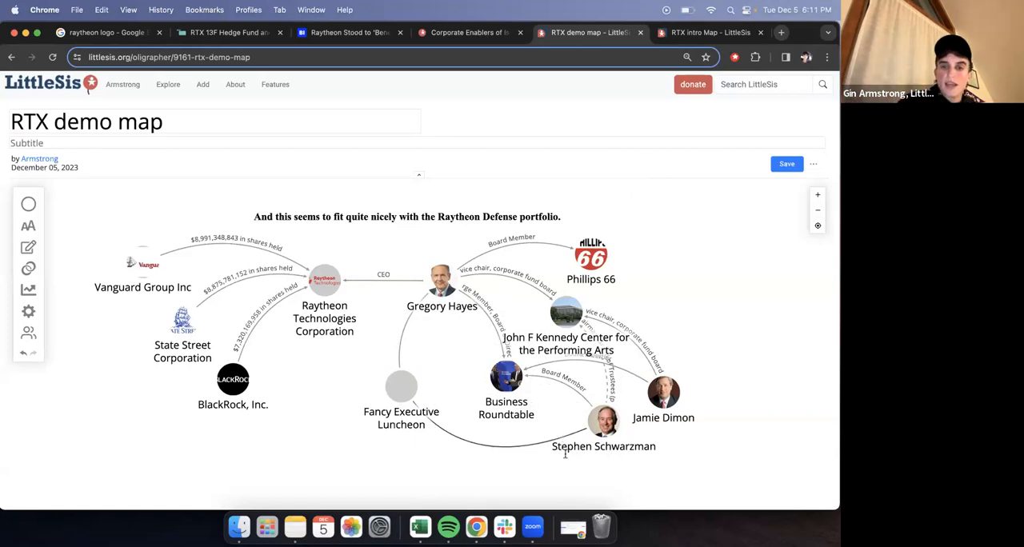
- Color the Fancy Executive Luncheon node dark green (417505) and check its image, hover-over description and clickthrough link fields
left_click(412, 381)
left_click(501, 360)
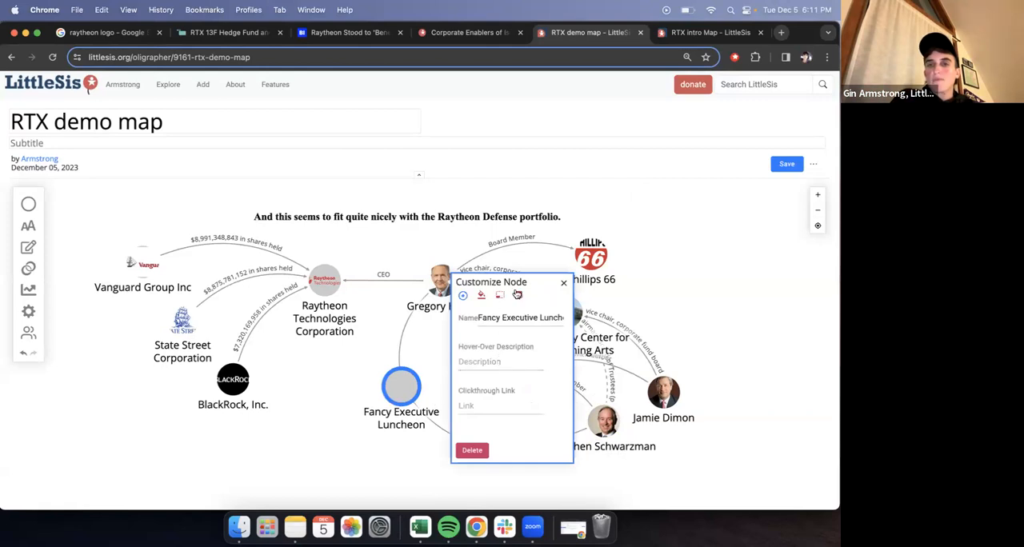
left_click(516, 298)
left_click(472, 328)
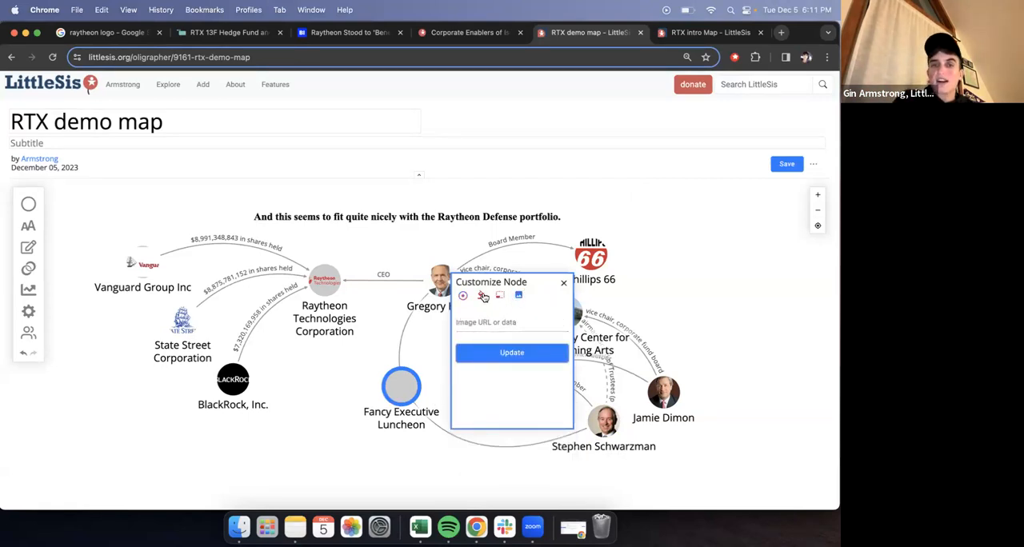
left_click(483, 298)
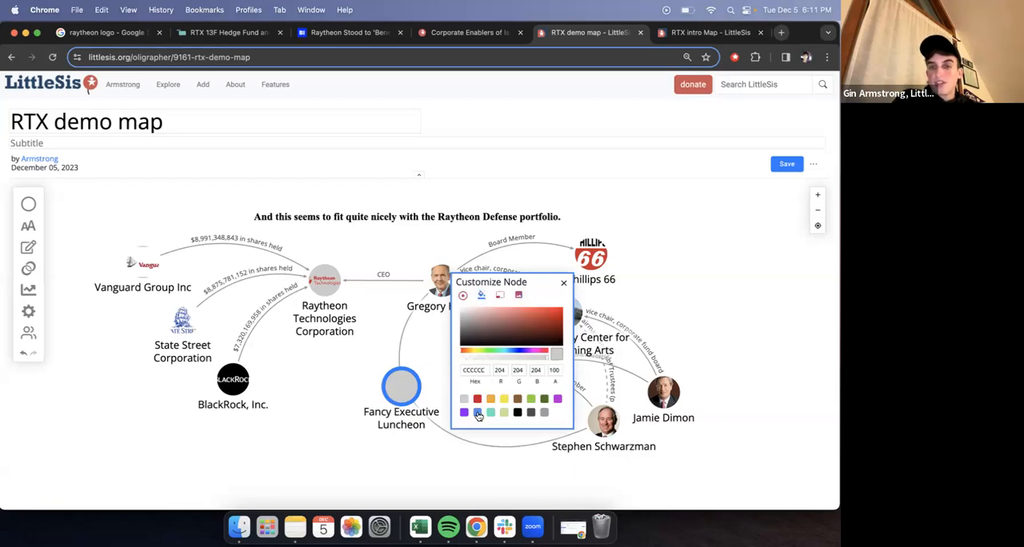
left_click(543, 400)
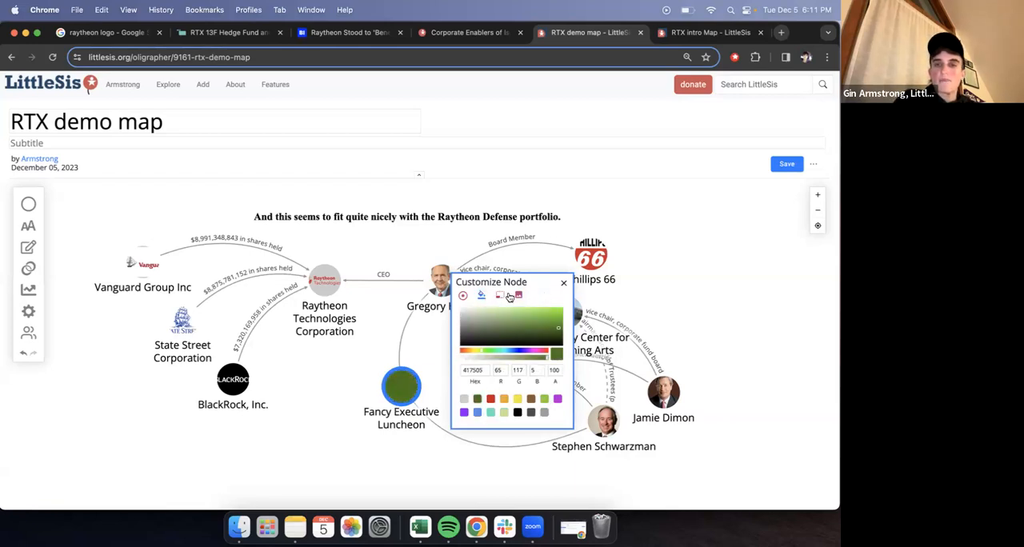
left_click(463, 296)
left_click(493, 406)
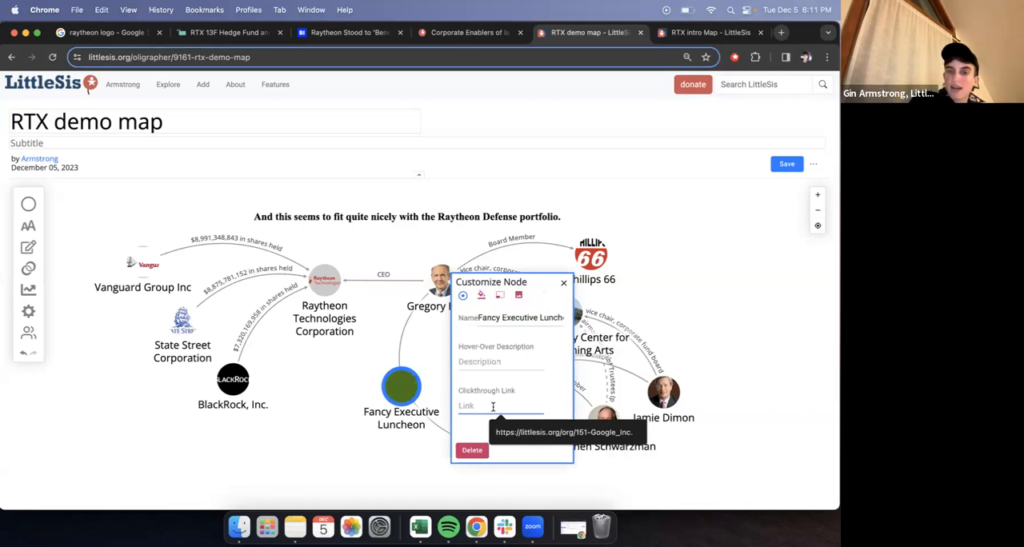
left_click(510, 363)
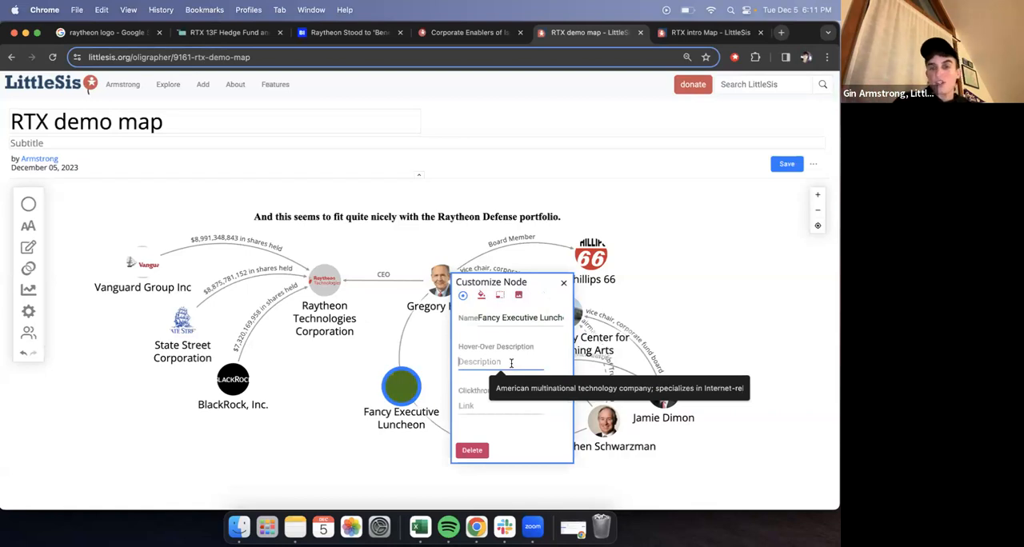
left_click(564, 286)
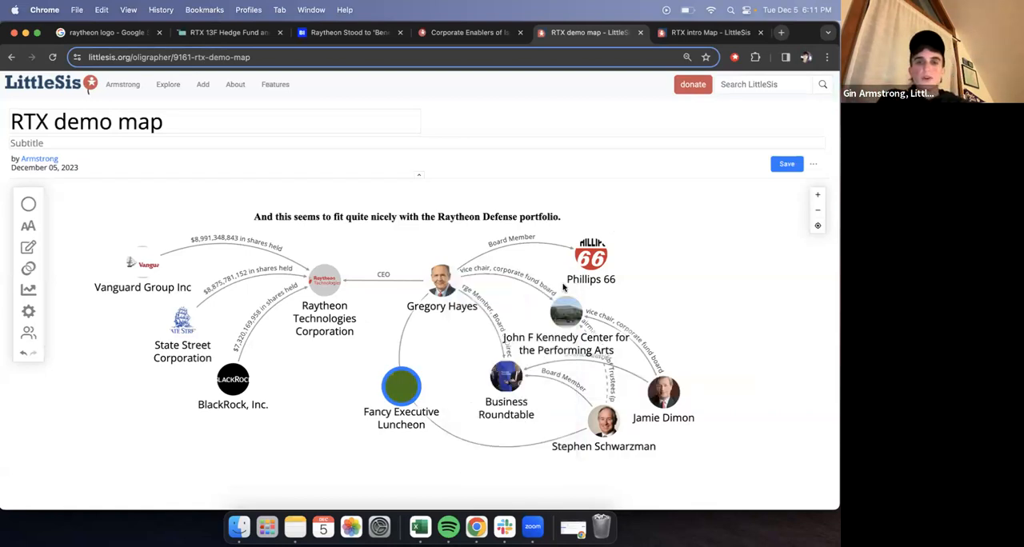
- Delete the Fancy Executive Luncheon node from the map and save the map
left_click(398, 395)
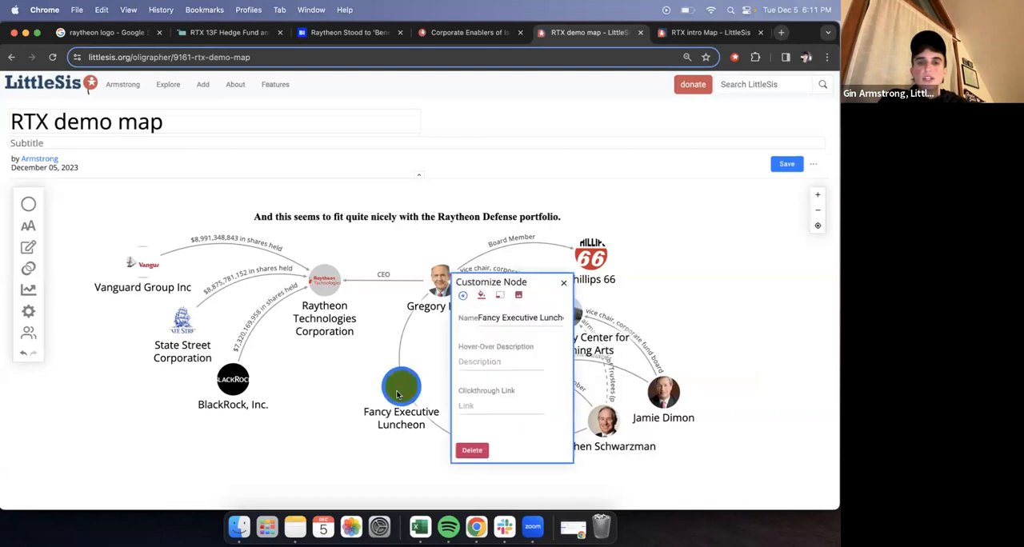
left_click(469, 452)
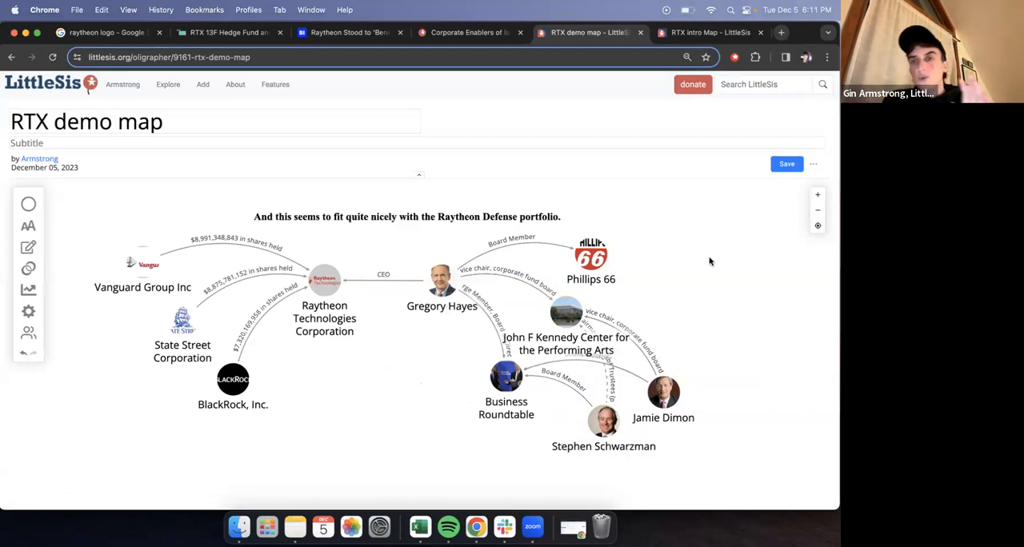
left_click(787, 163)
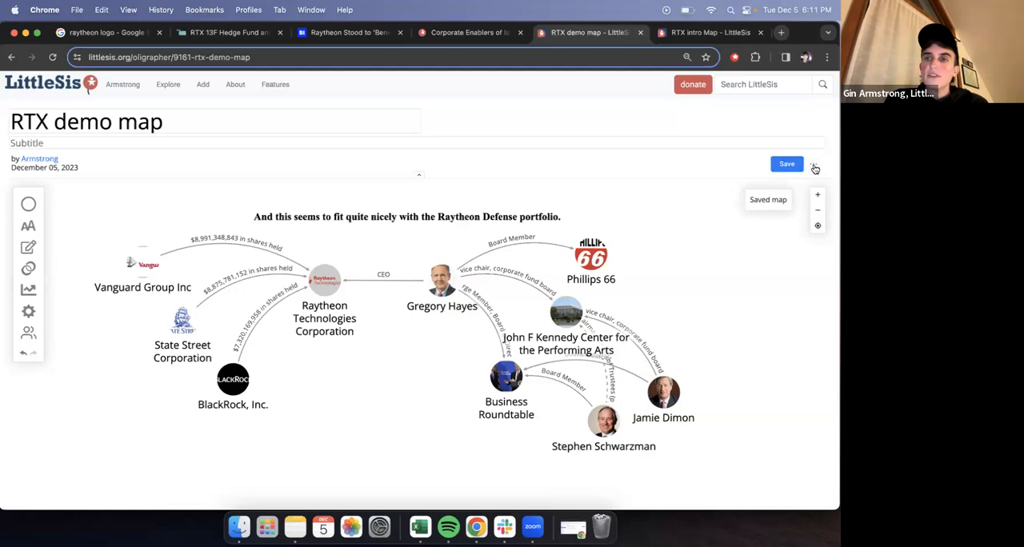
- View the map as a reader, open the Raytheon CEO's profile and the Vanguard shareholding edge's source, and close both pages
left_click(814, 164)
left_click(817, 188)
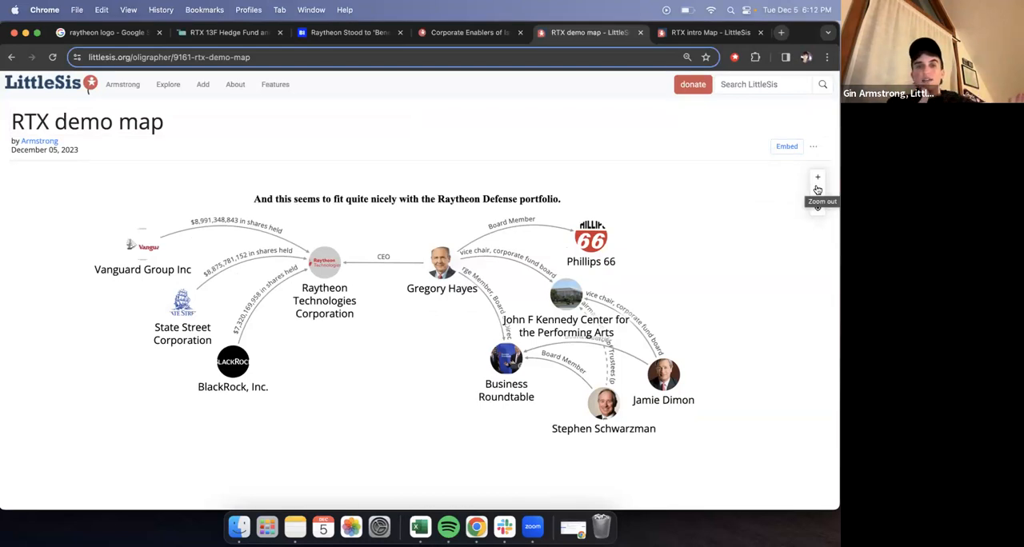
left_click(443, 293)
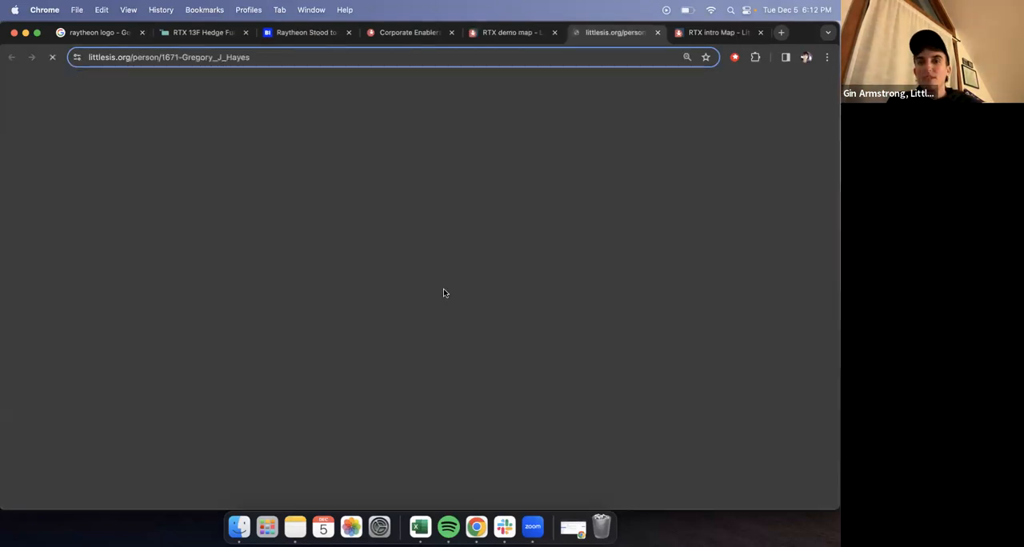
left_click(514, 31)
left_click(262, 229)
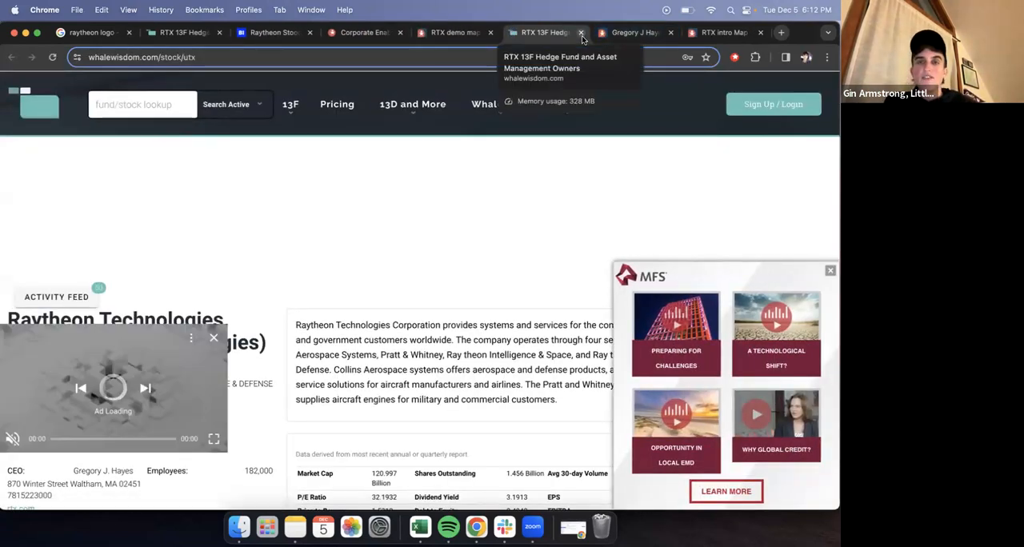
left_click(582, 34)
left_click(581, 34)
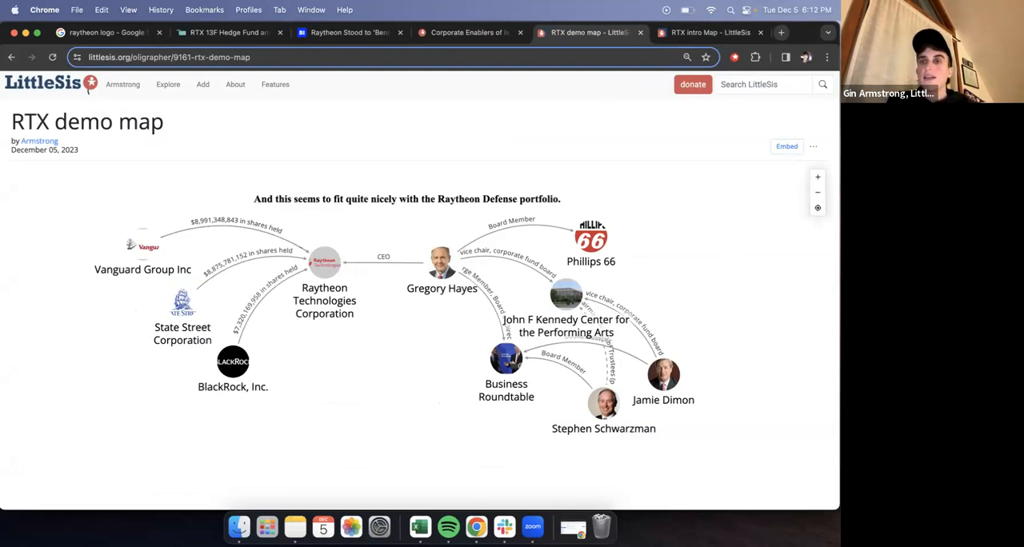
- Return the map to editing mode and add a new annotation
left_click(814, 150)
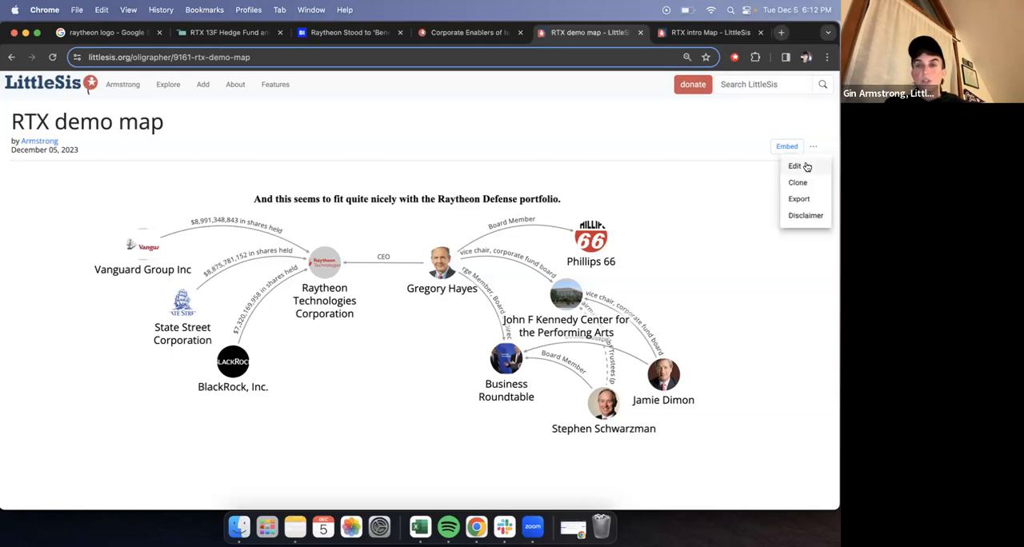
left_click(796, 167)
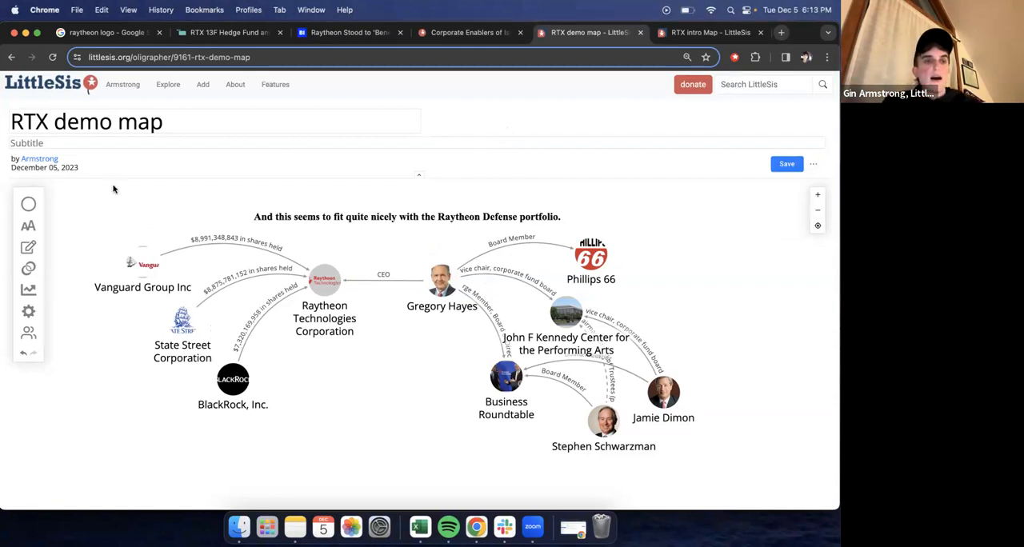
left_click(28, 251)
left_click(167, 199)
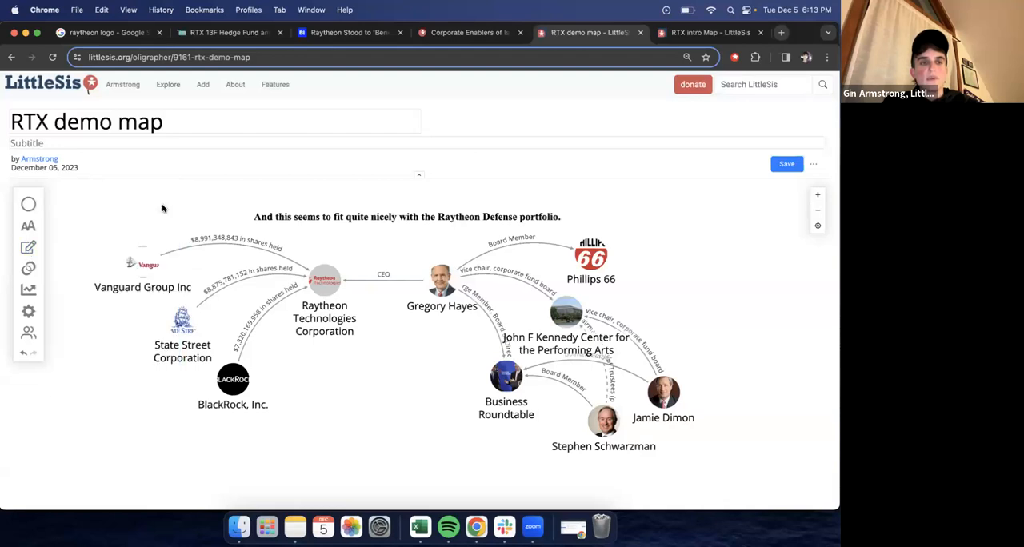
left_click(29, 292)
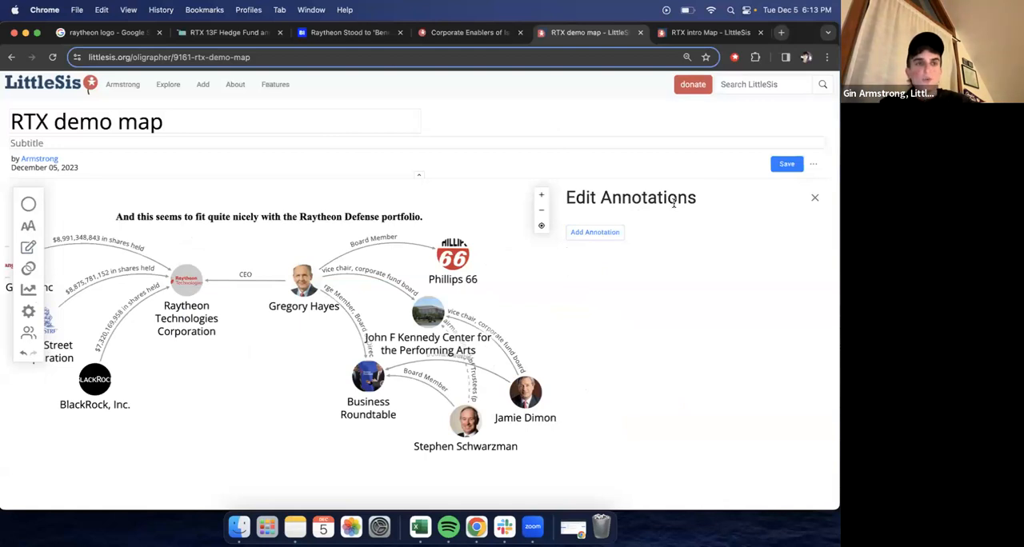
left_click(599, 234)
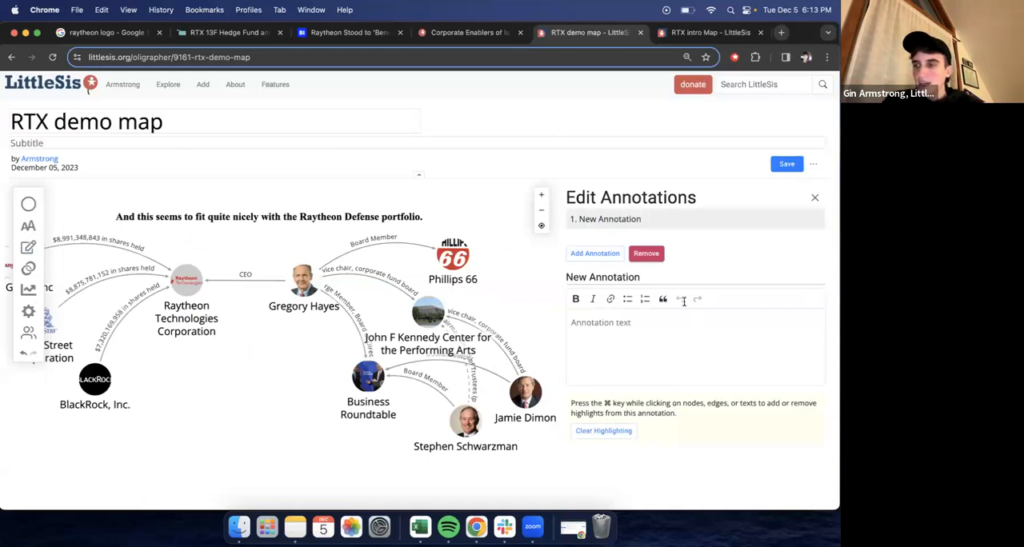
- Replace the new annotation's title with the Raytheon CEO's full name followed by "is the exec of RTX"
left_click(668, 275)
key("BackSpace")
key("BackSpace")
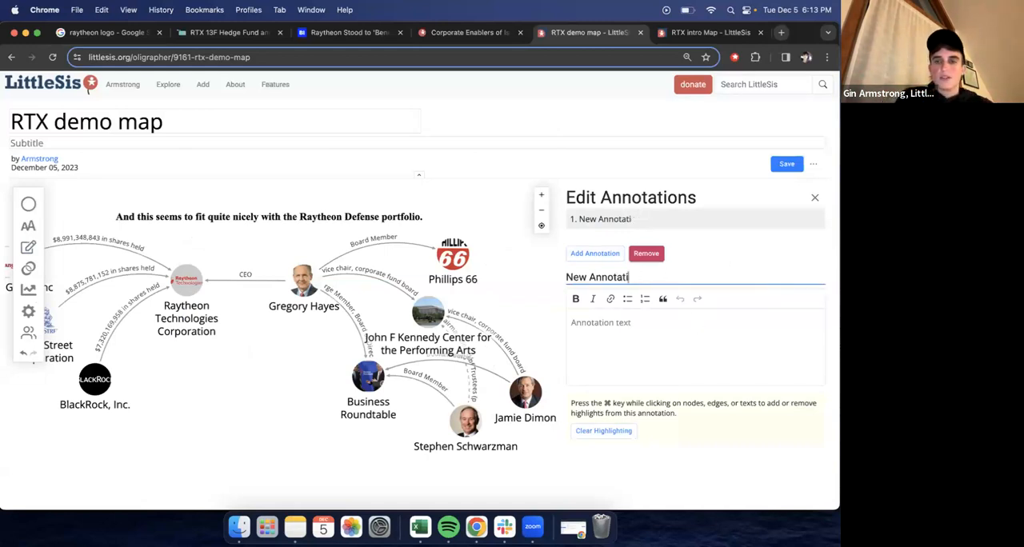
key("BackSpace")
key("BackSpace")
key("BackSpace")
key("BackSpace")
key("BackSpace")
key("BackSpace")
key("BackSpace")
key("BackSpace")
key("BackSpace")
key("BackSpace")
key("BackSpace")
key("BackSpace")
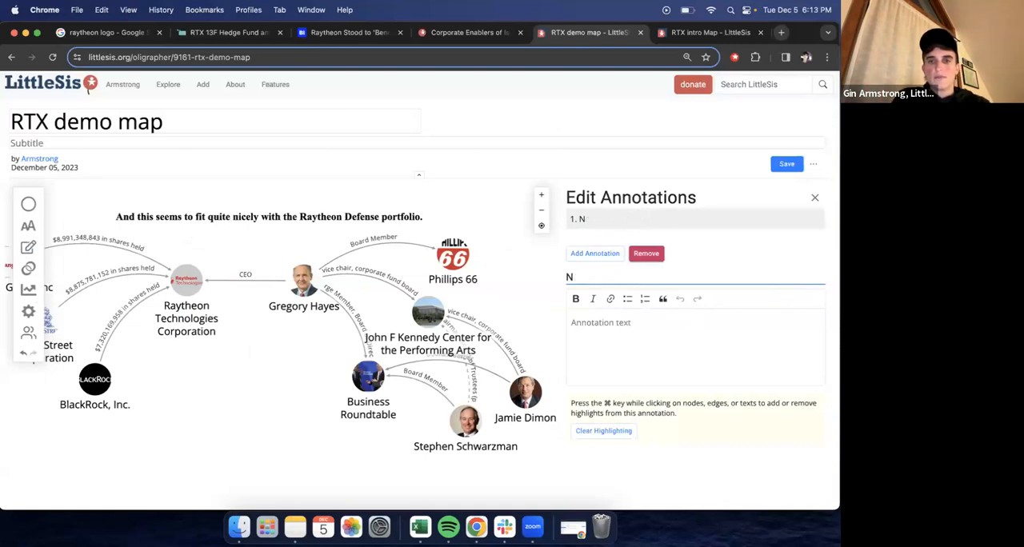
type("Grego")
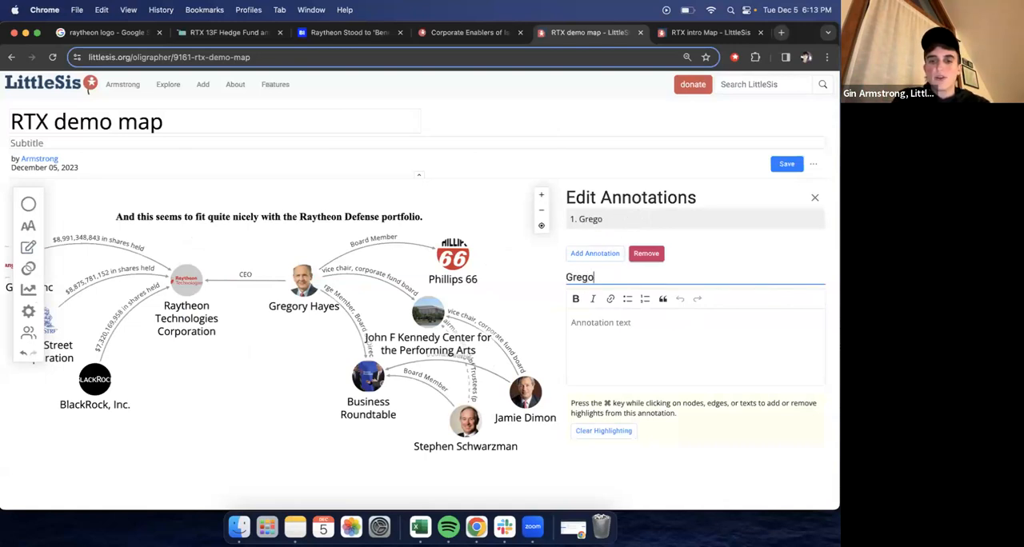
type("ry Hayes i")
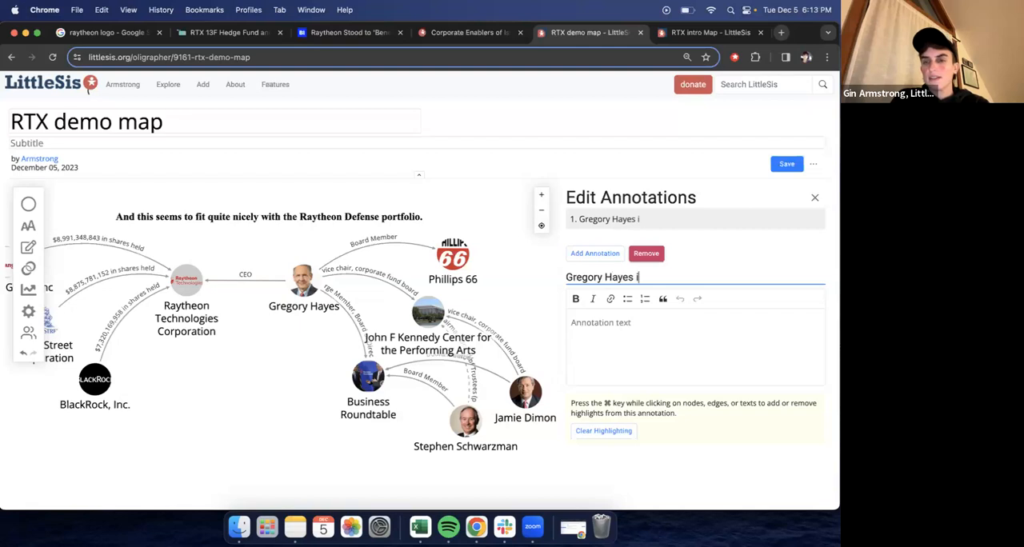
type("s the exec of RTX")
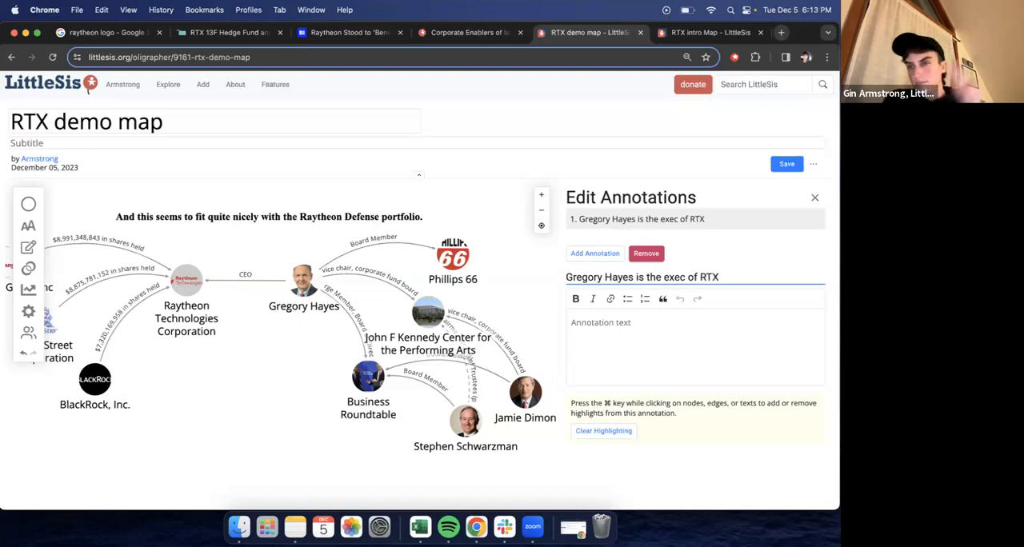
- Highlight the Raytheon CEO, the CEO edge and the Raytheon Technologies Corporation node in the first annotation
left_click(309, 285)
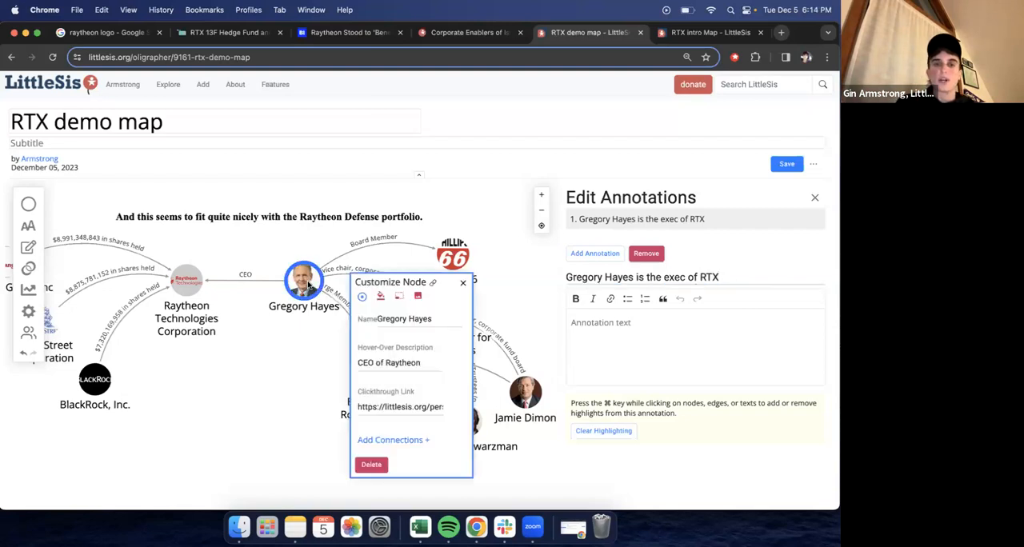
left_click(462, 282)
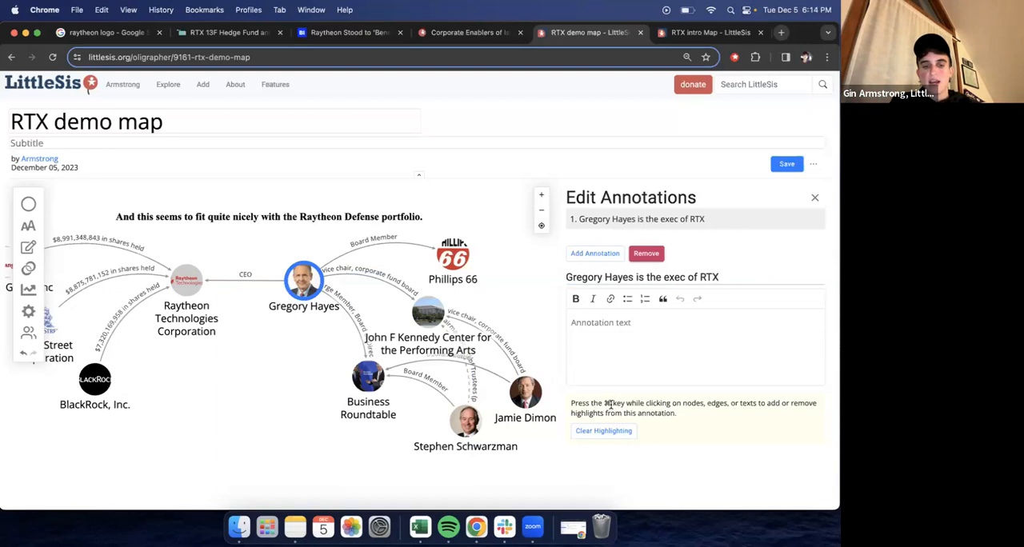
left_click(297, 285, "super")
left_click(273, 283, "super")
left_click(232, 281, "super")
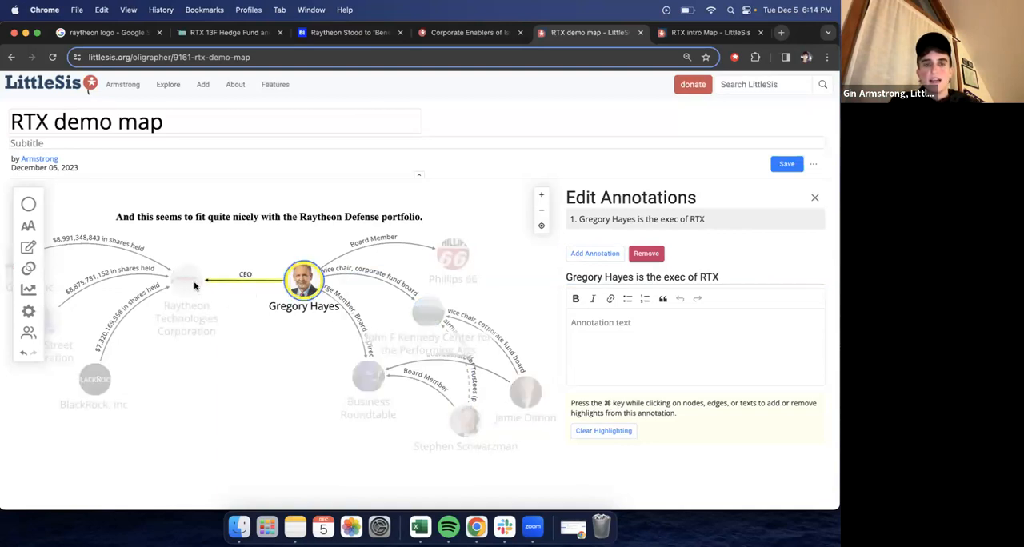
left_click(194, 286, "super")
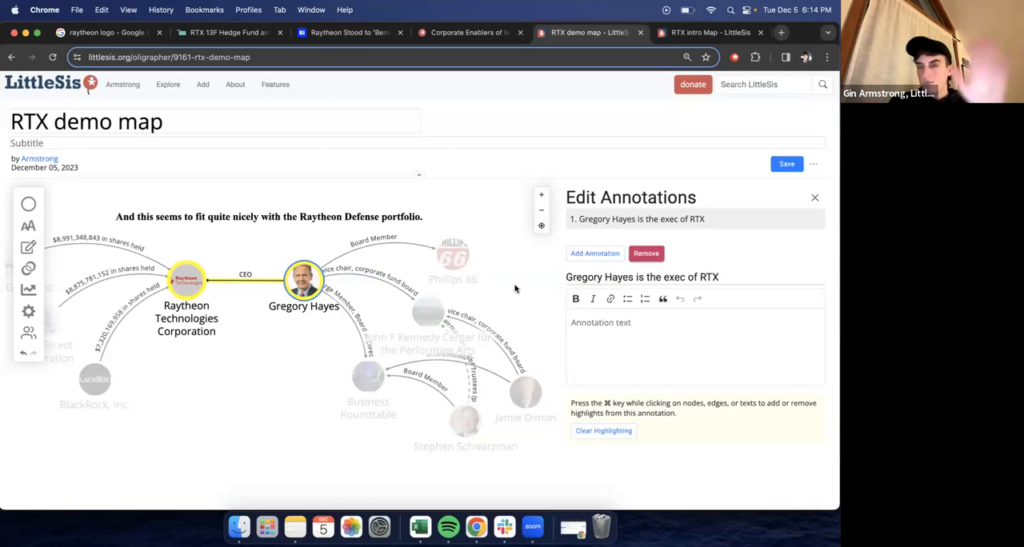
- Add a second annotation titled "Three big asset managers hold billions in RTX stock" with the text "more here..."
left_click(594, 253)
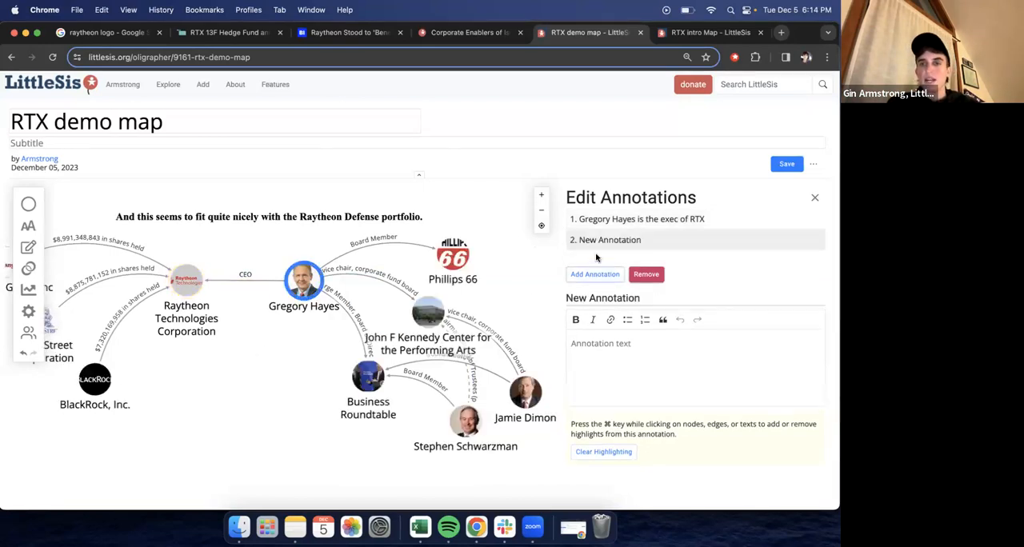
left_click(663, 300)
key("BackSpace")
key("BackSpace")
key("BackSpace")
key("BackSpace")
key("BackSpace")
key("BackSpace")
key("BackSpace")
key("BackSpace")
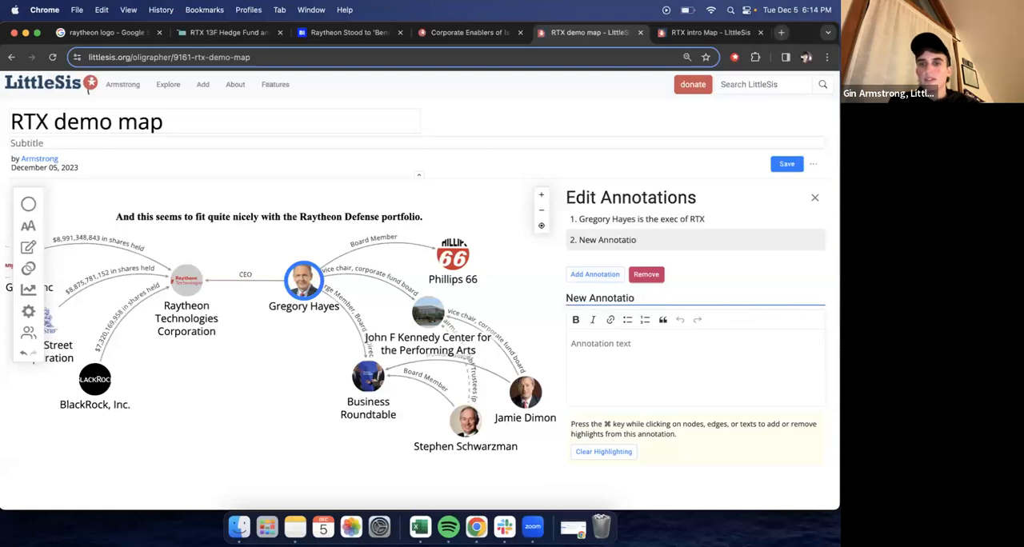
key("BackSpace")
key("BackSpace")
key("BackSpace")
key("BackSpace")
key("BackSpace")
key("BackSpace")
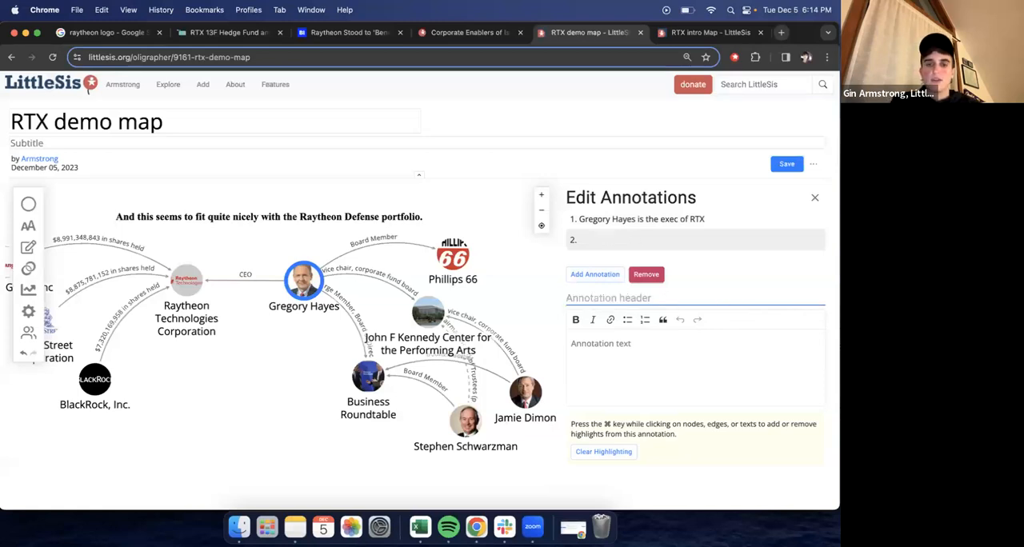
type("Three big asset managers hold b")
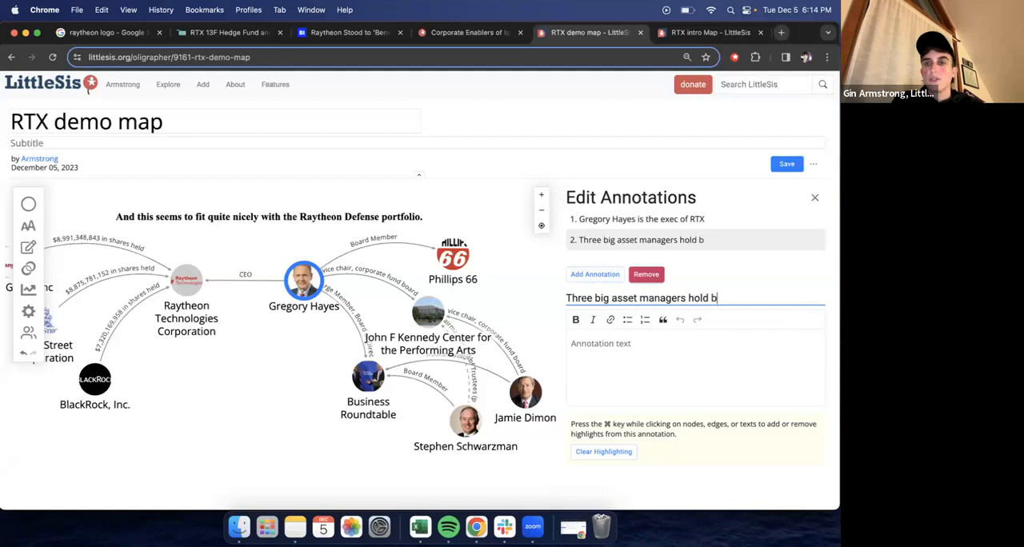
type("illion s in ")
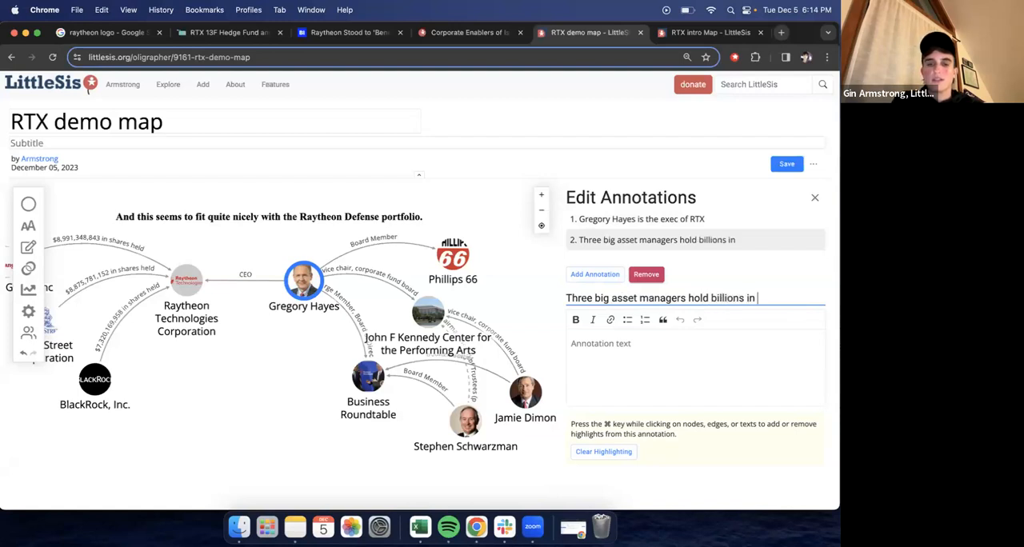
type("RTX stock")
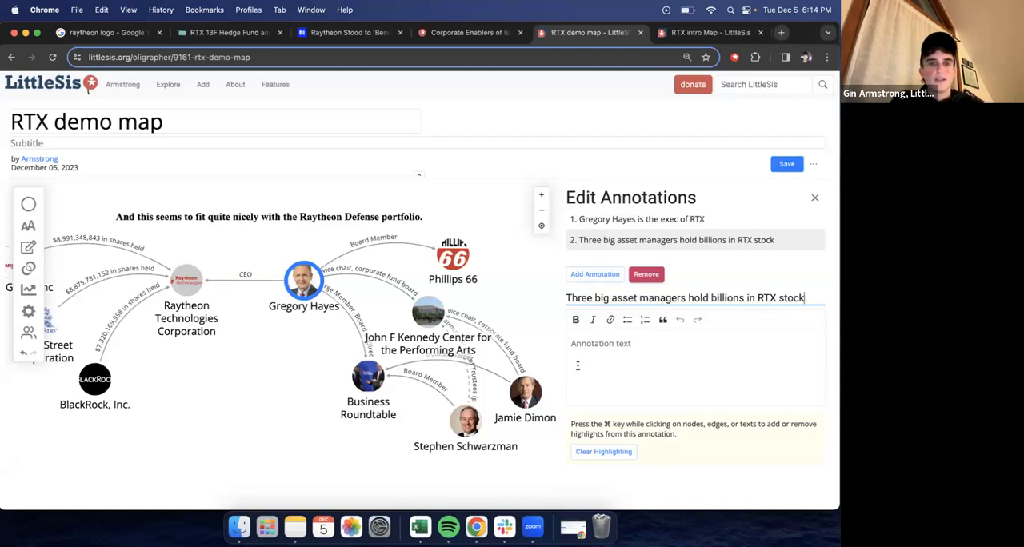
left_click(577, 353)
type("here...")
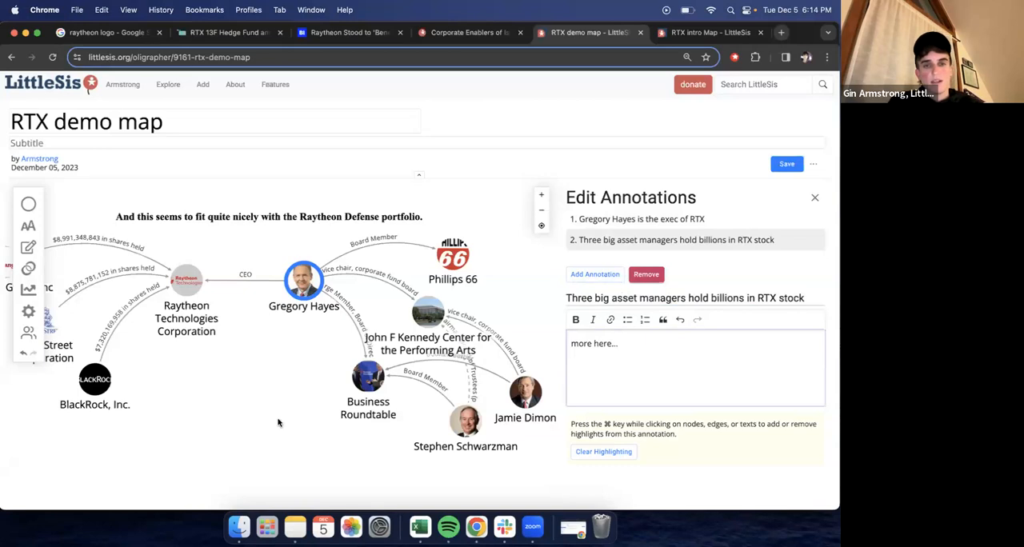
- Highlight Raytheon, Vanguard Group, State Street, BlackRock and their three shareholding edges in the second annotation
left_click_drag(280, 421, 388, 427)
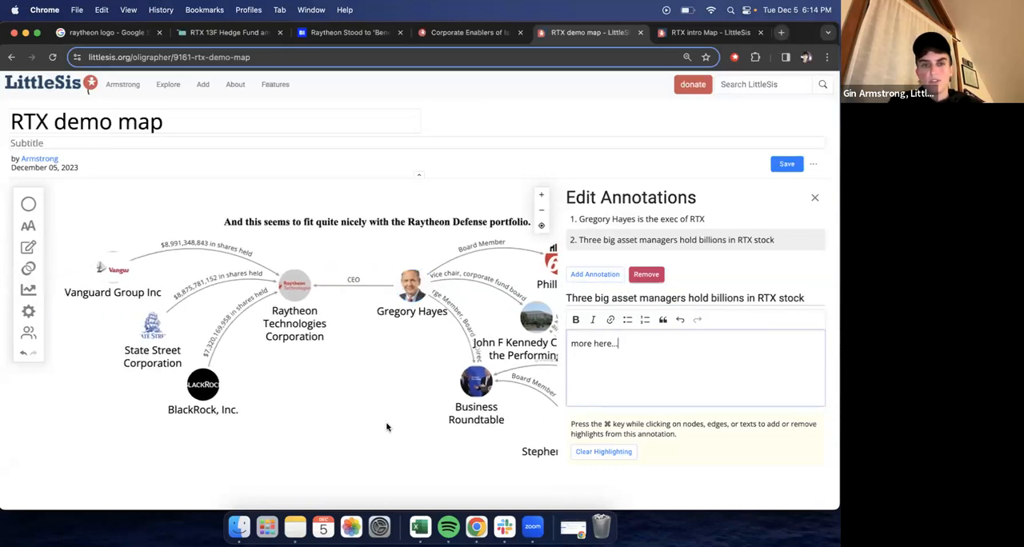
left_click(296, 298, "super")
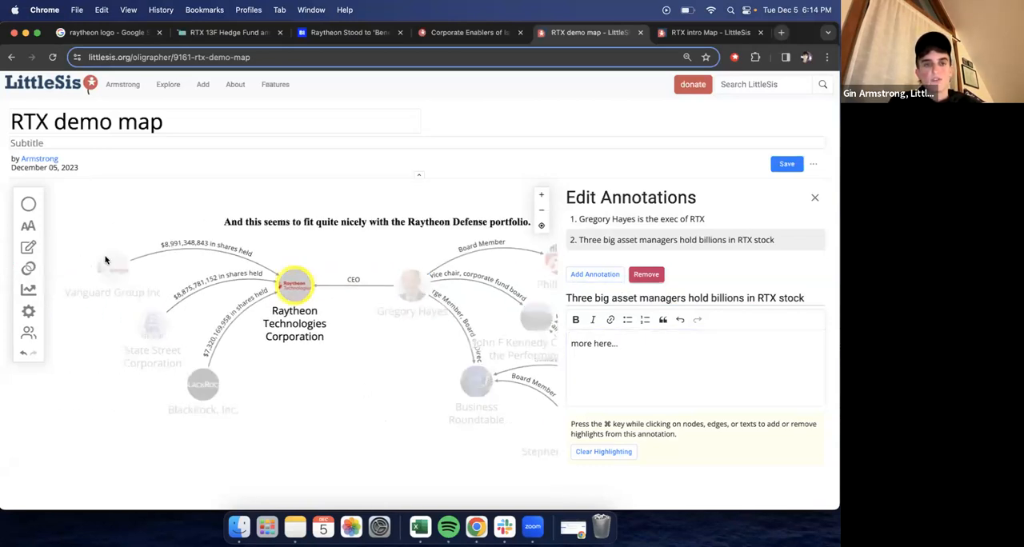
left_click(113, 269, "super")
left_click(142, 326, "super")
left_click(202, 395, "super")
left_click(206, 362, "super")
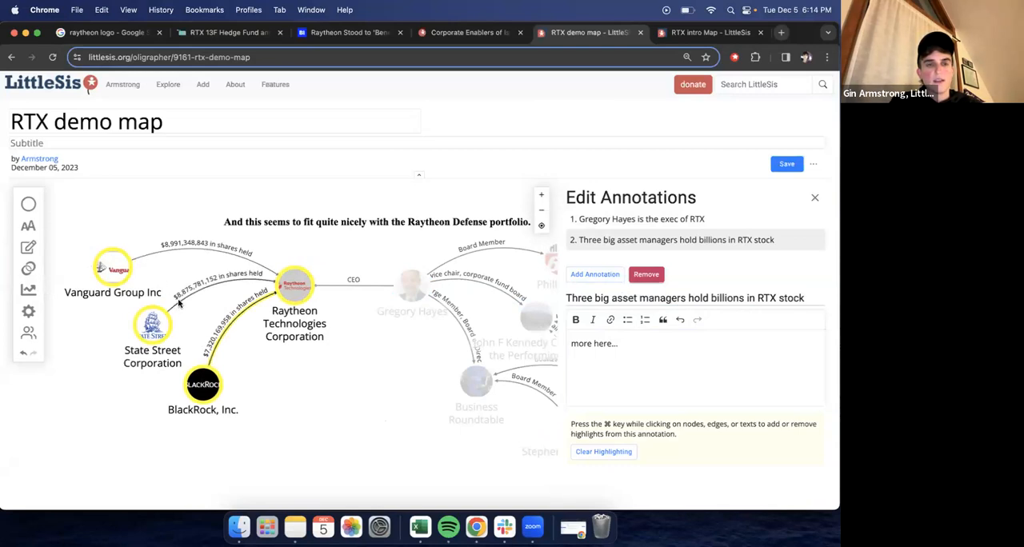
left_click(264, 270, "super")
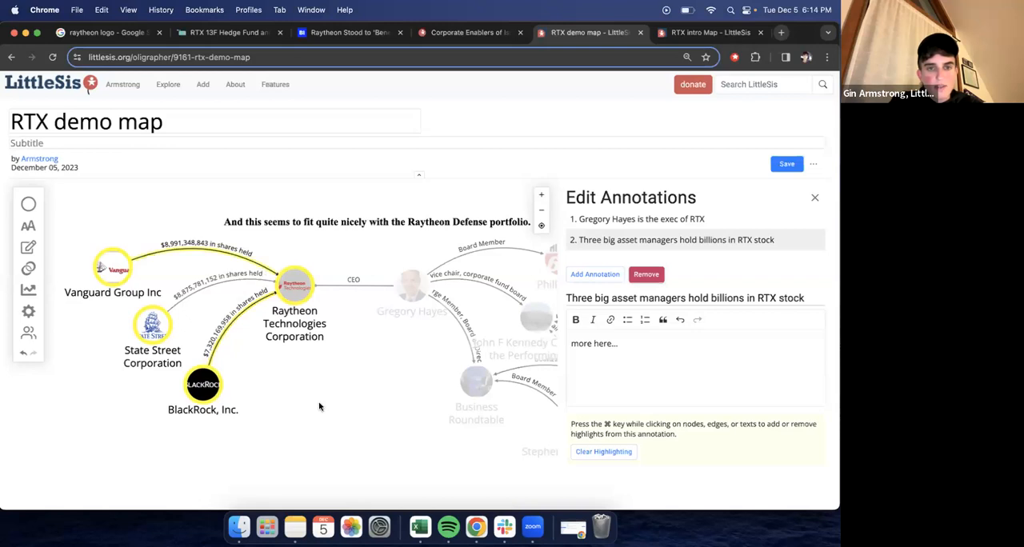
left_click(178, 305, "super")
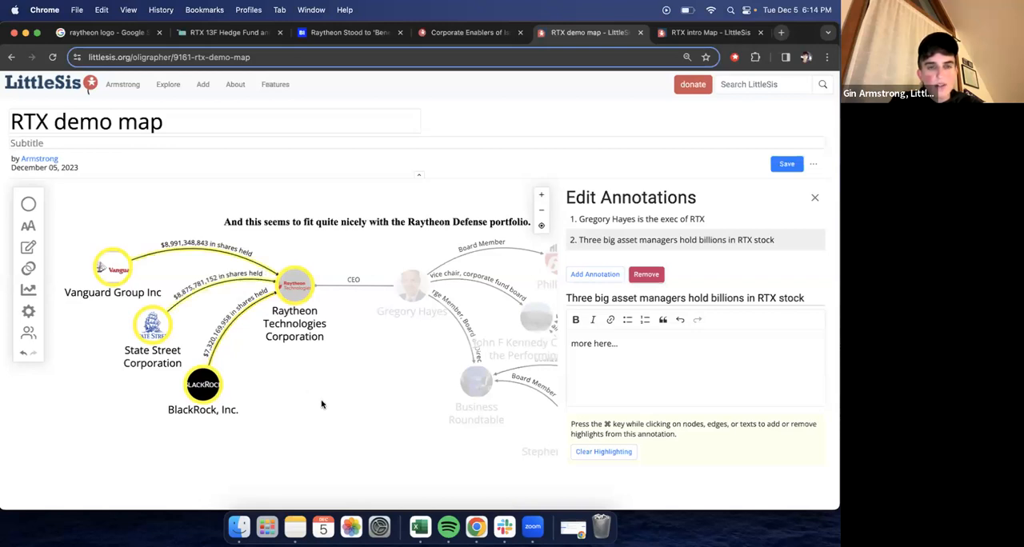
- Add a third annotation titled with the Raytheon CEO's surname followed by "is connected to a lot of other powerful people"
left_click_drag(397, 400, 343, 405)
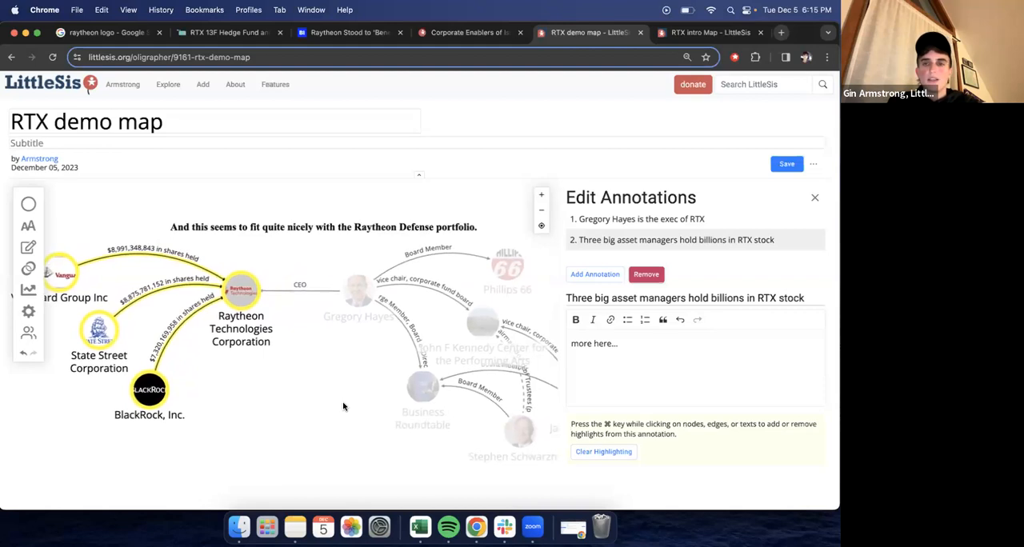
left_click(595, 275)
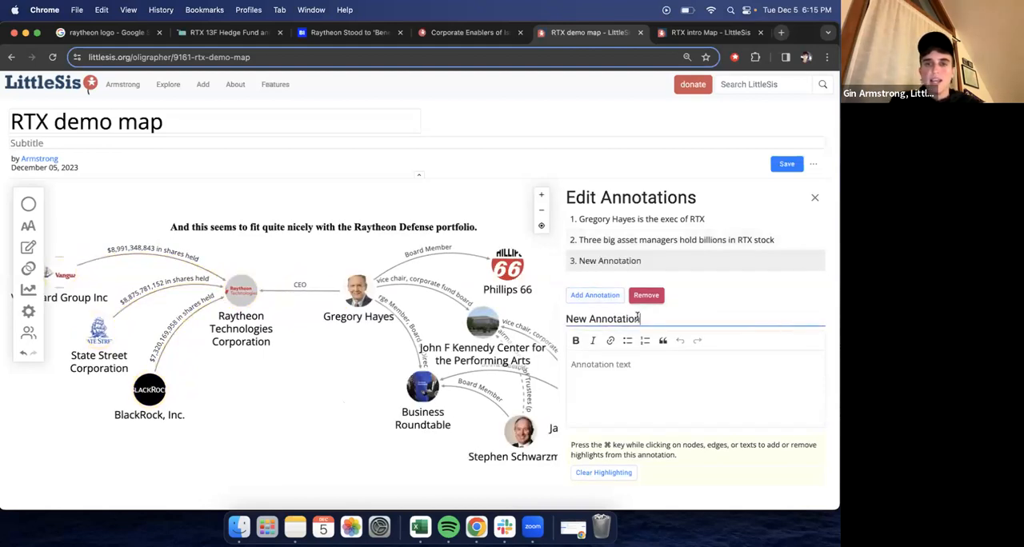
left_click_drag(639, 319, 566, 319)
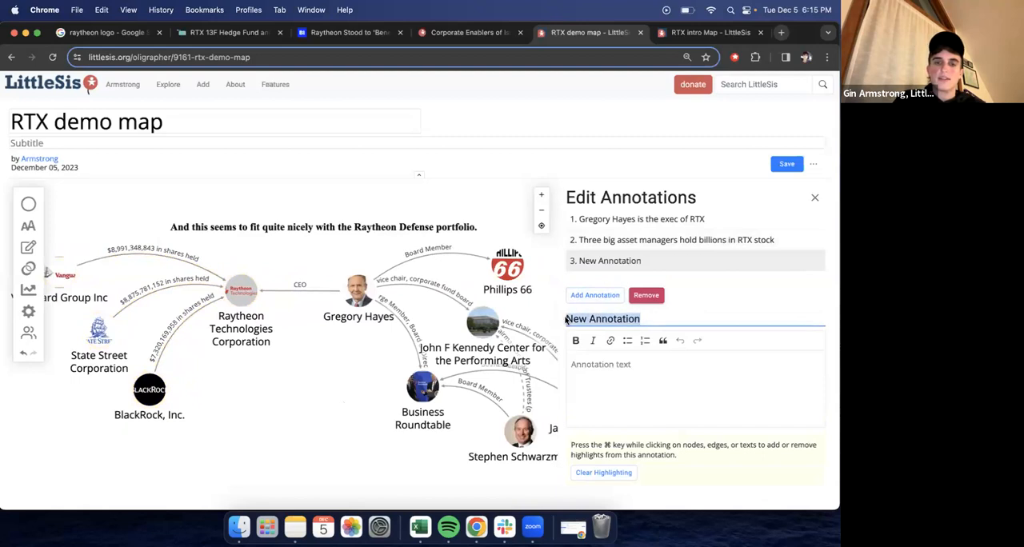
type("Hayes is conne")
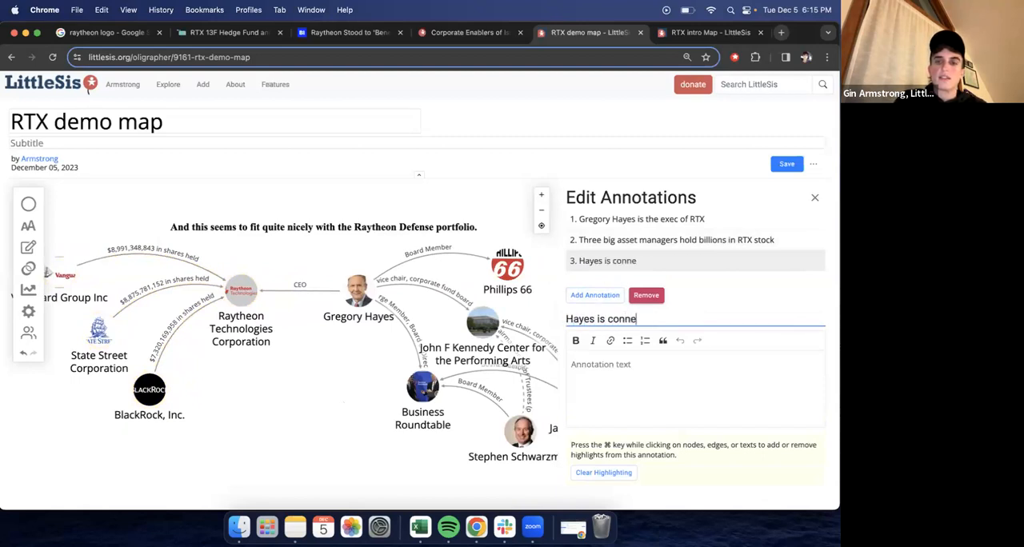
type("cted to a ")
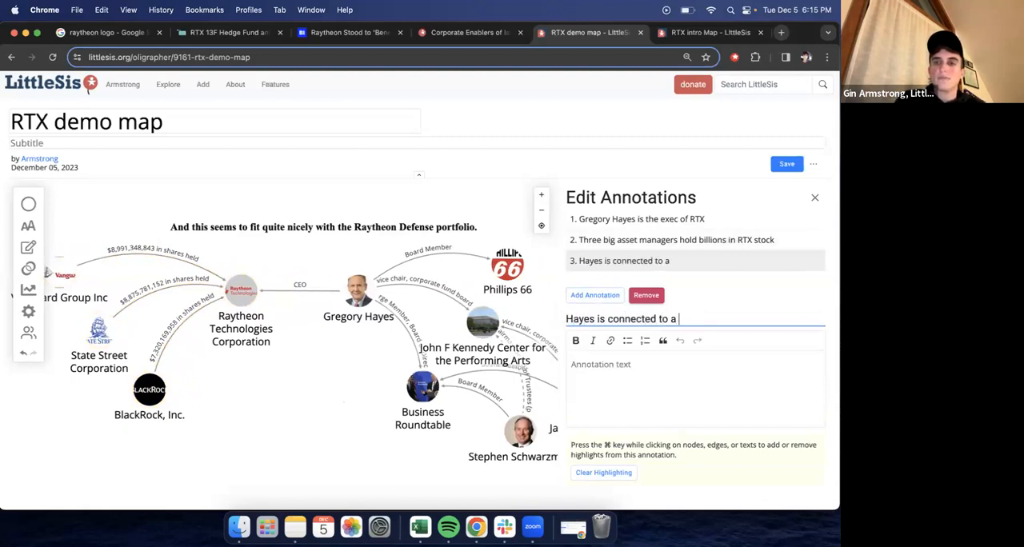
type("lot of other b")
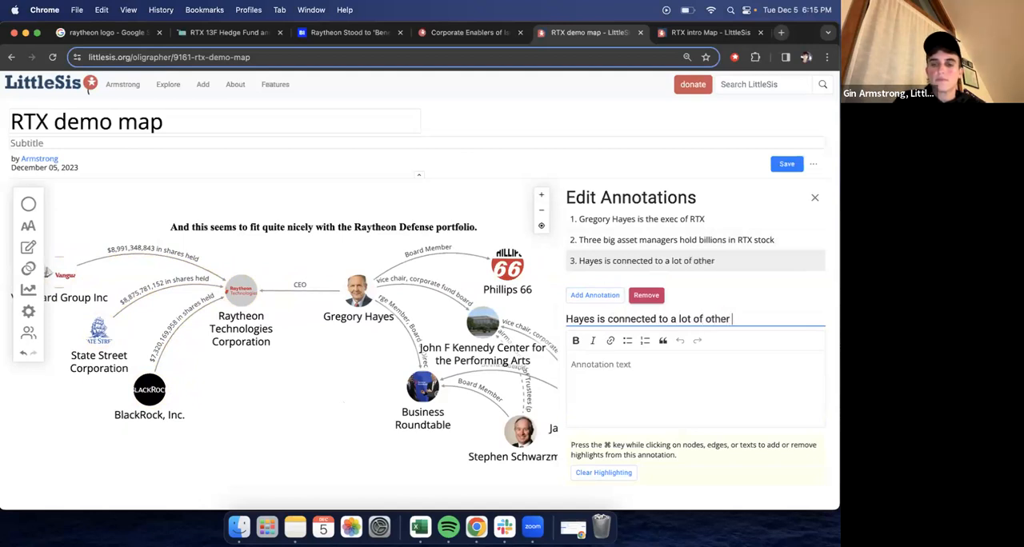
key("BackSpace")
type("powerful people")
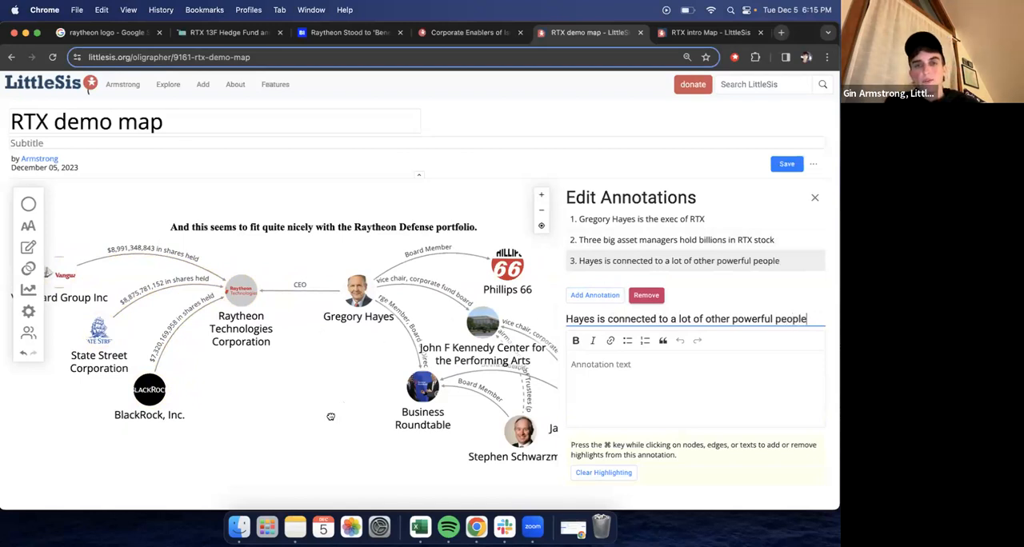
- Highlight the CEO, the two other people, the Kennedy Center, Business Roundtable and their connecting edges in the third annotation, and save the map
left_click_drag(330, 416, 267, 407)
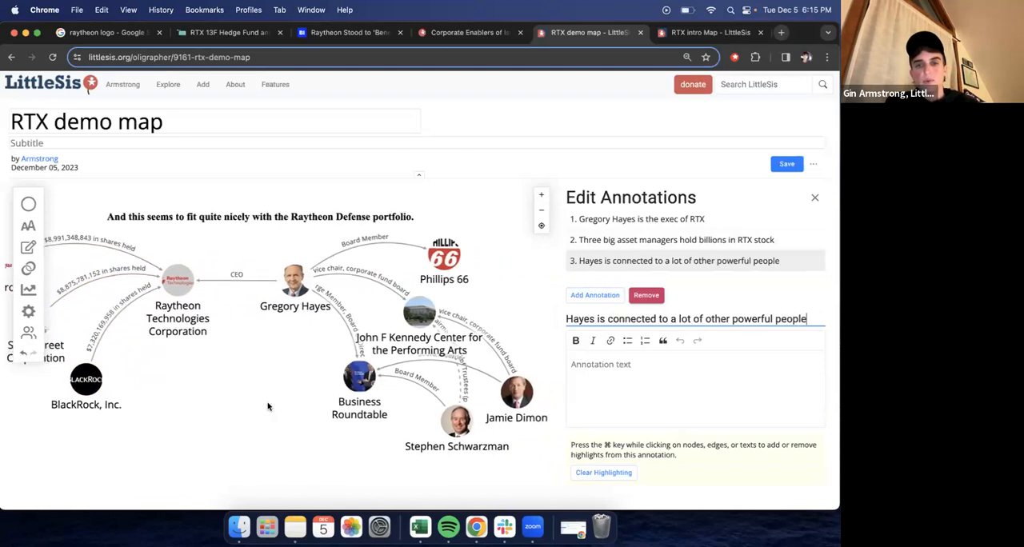
left_click(299, 283, "super")
left_click(451, 415, "super")
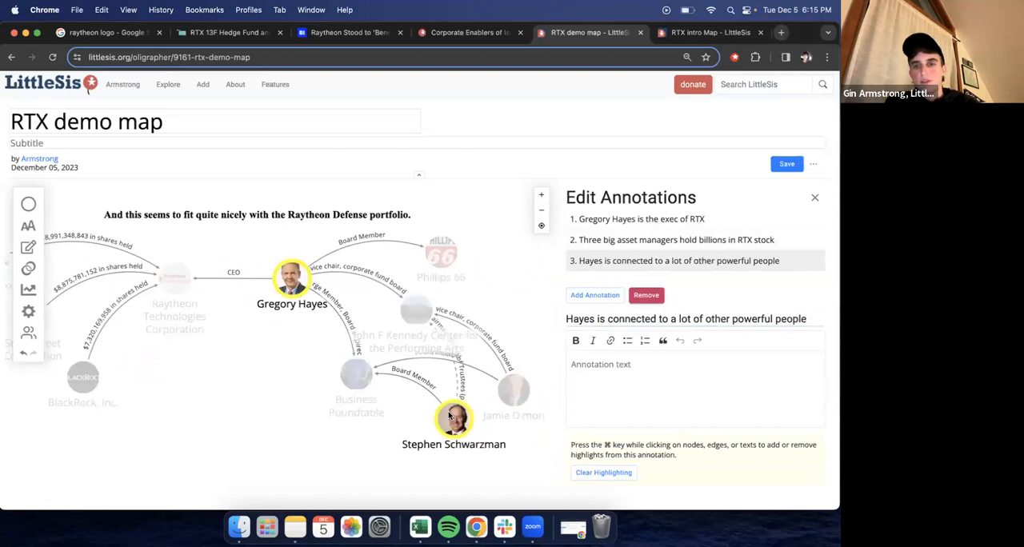
left_click(512, 392, "super")
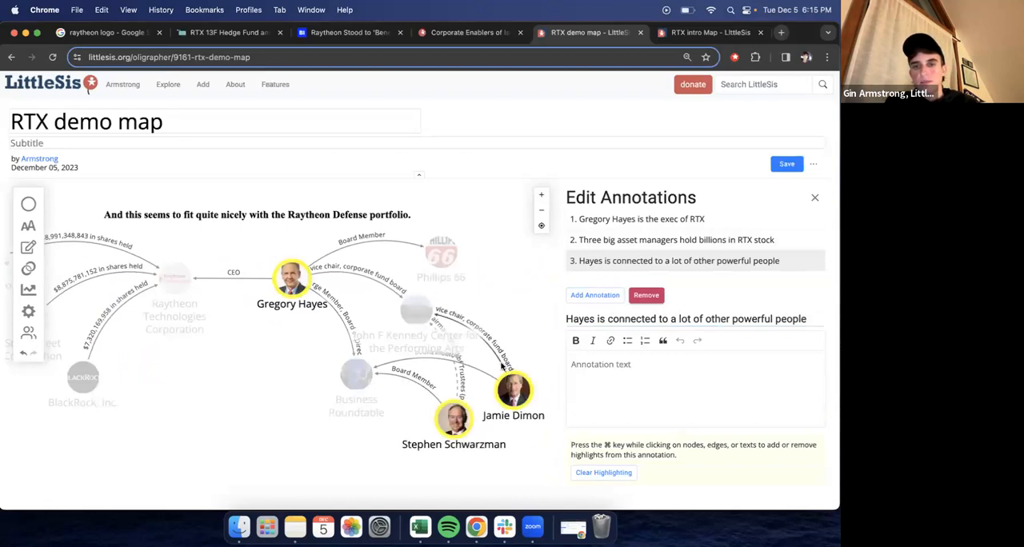
left_click(500, 366, "super")
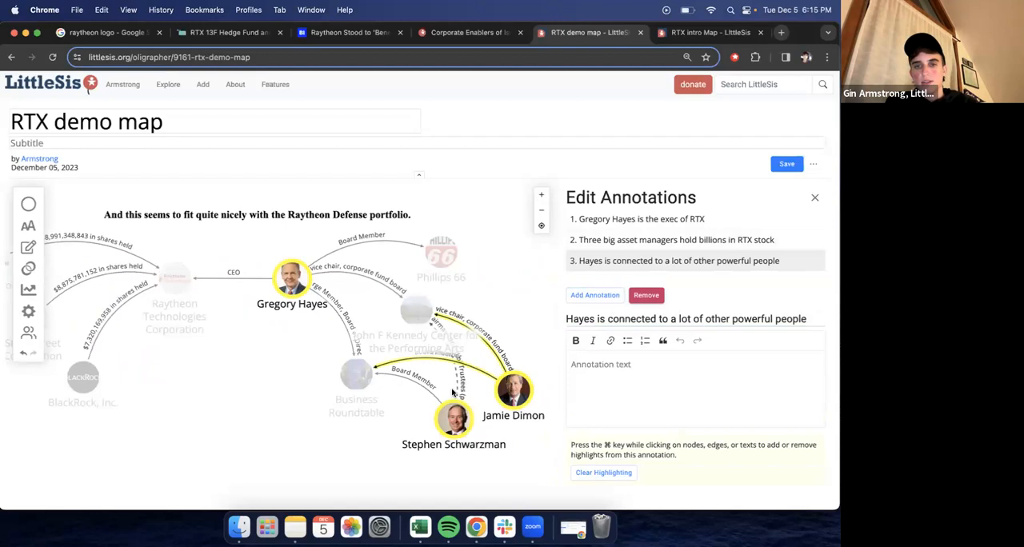
left_click(453, 391, "super")
left_click(392, 377, "super")
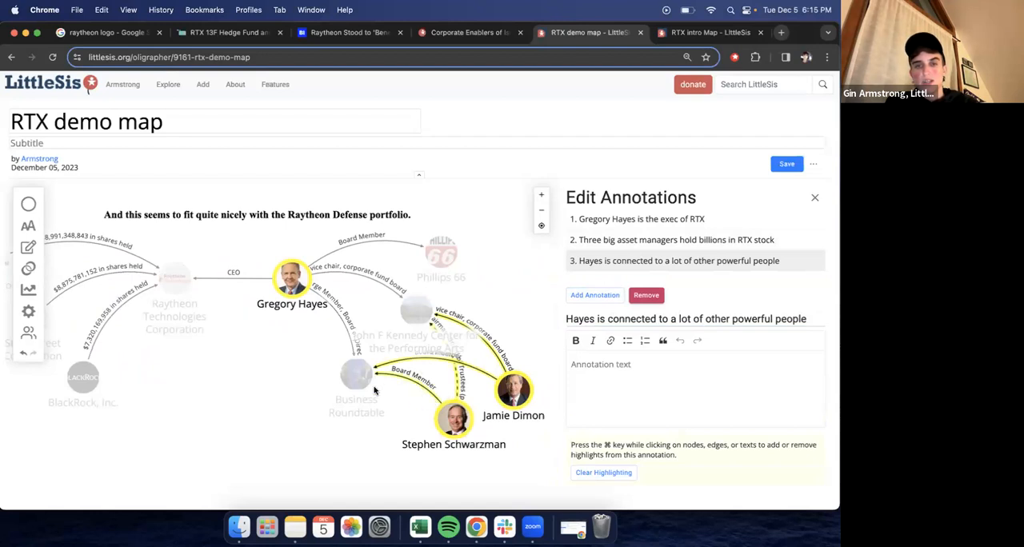
left_click(357, 374, "super")
left_click(415, 311, "super")
left_click(389, 298, "super")
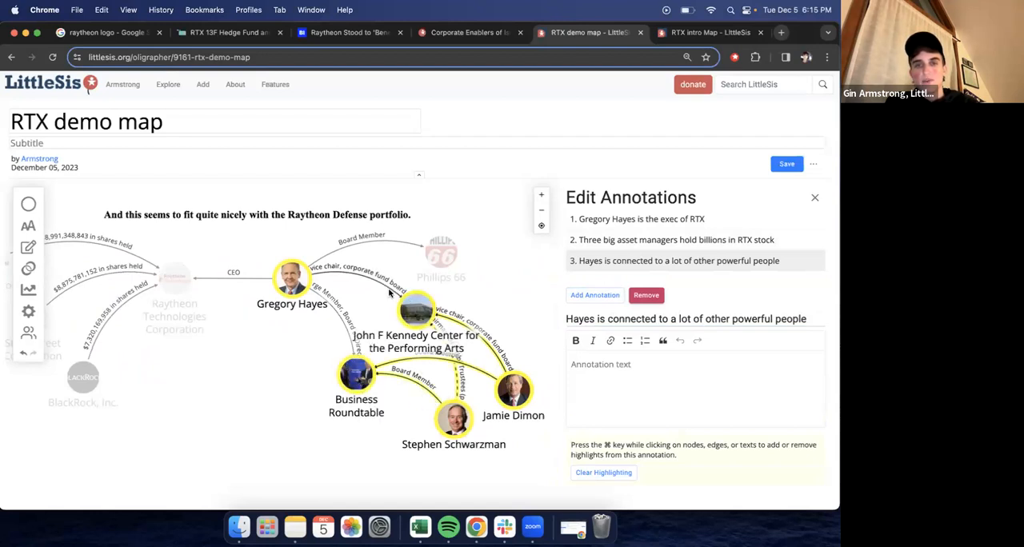
left_click(351, 328, "super")
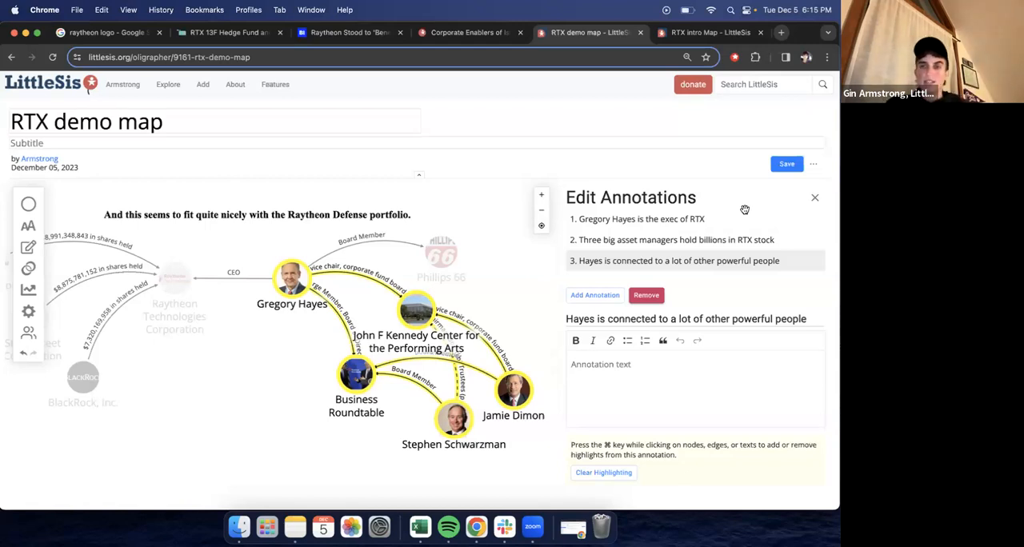
left_click(791, 165)
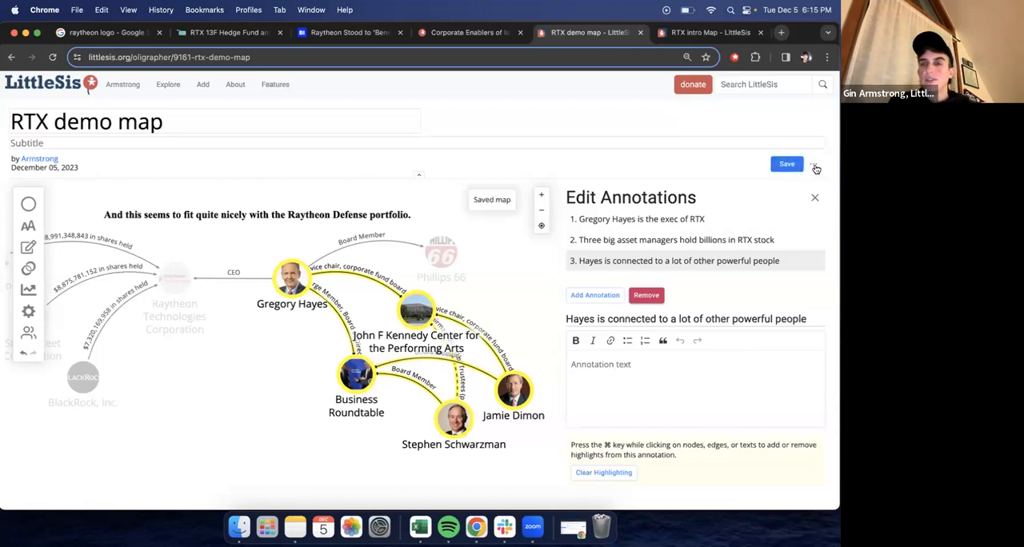
- Present the map as a reader sees it and step through its annotations to the third one
left_click(814, 165)
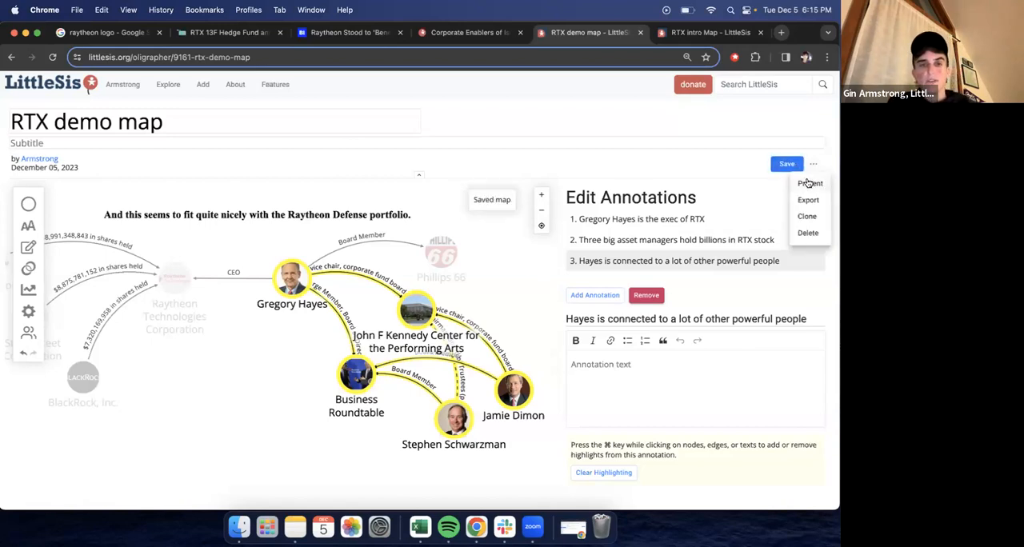
left_click(808, 183)
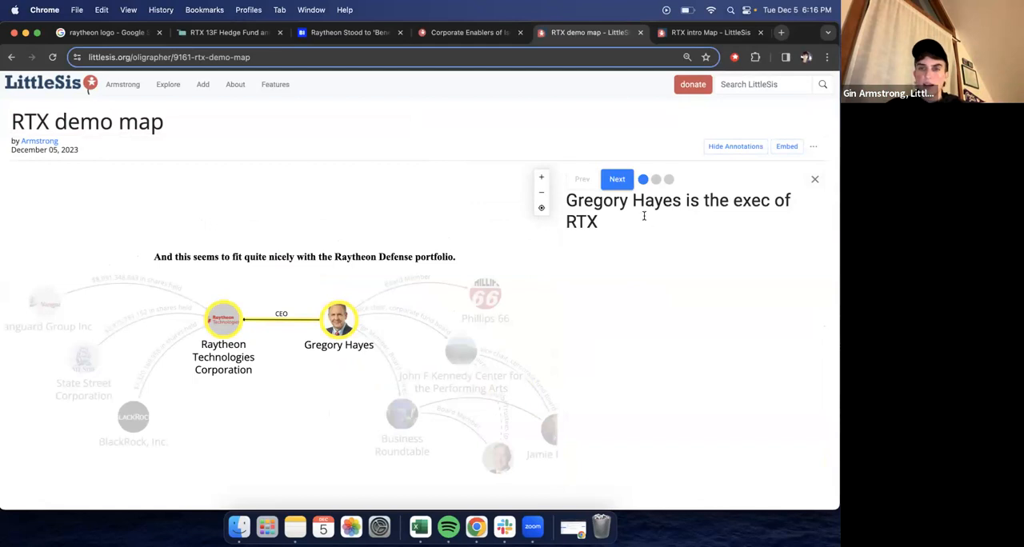
left_click(624, 184)
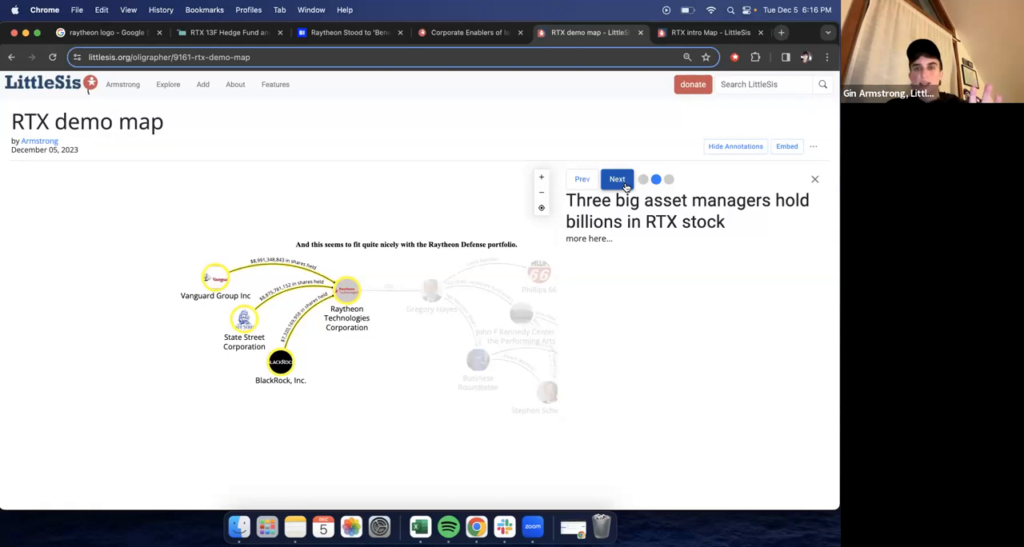
left_click(617, 179)
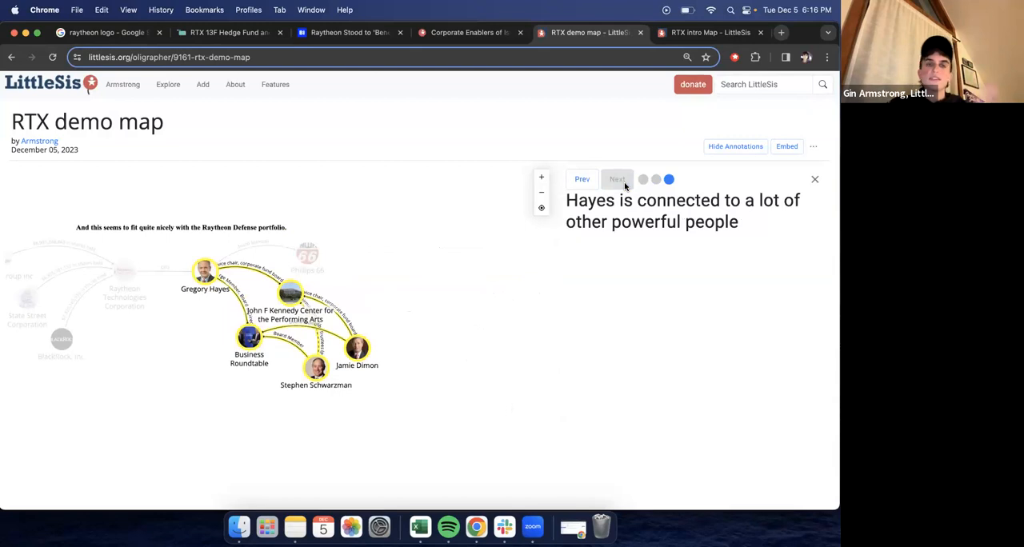
- Go back to the first annotation, hide and show the annotations again, advance to the second one, and close them
left_click(583, 180)
left_click(584, 181)
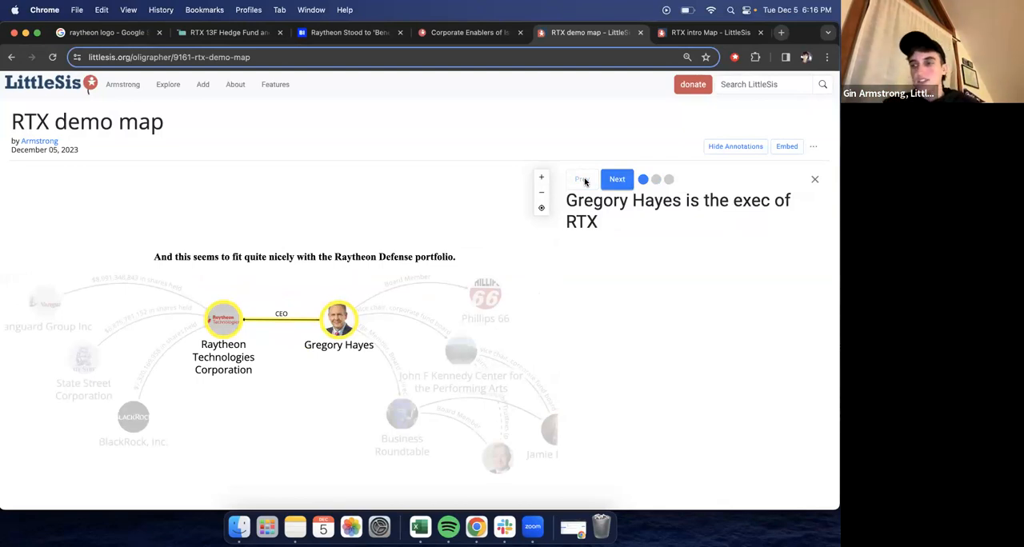
left_click(815, 180)
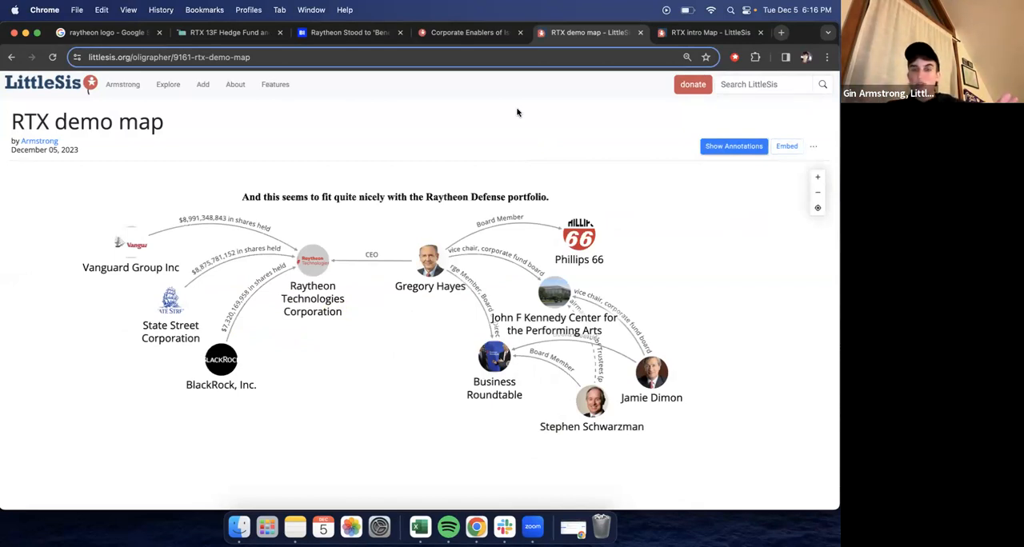
left_click(730, 152)
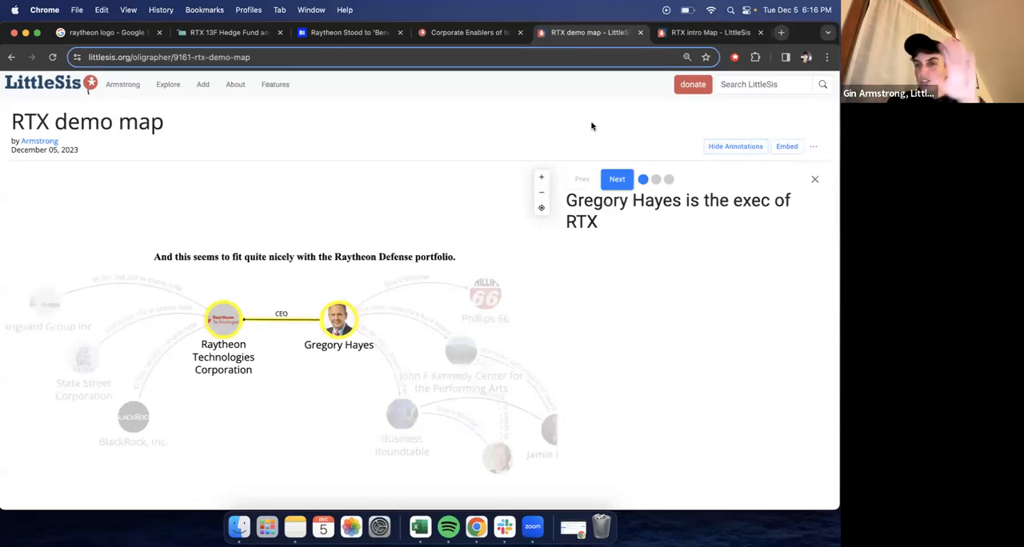
left_click(617, 179)
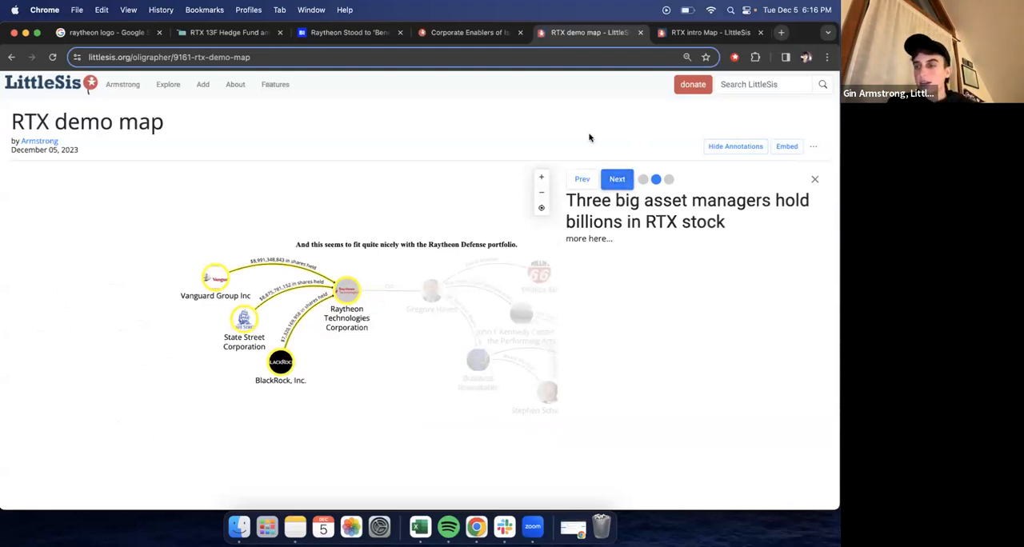
left_click(815, 180)
- Return the map to editing, disallow map cloning and set the map to private in its settings
left_click(815, 147)
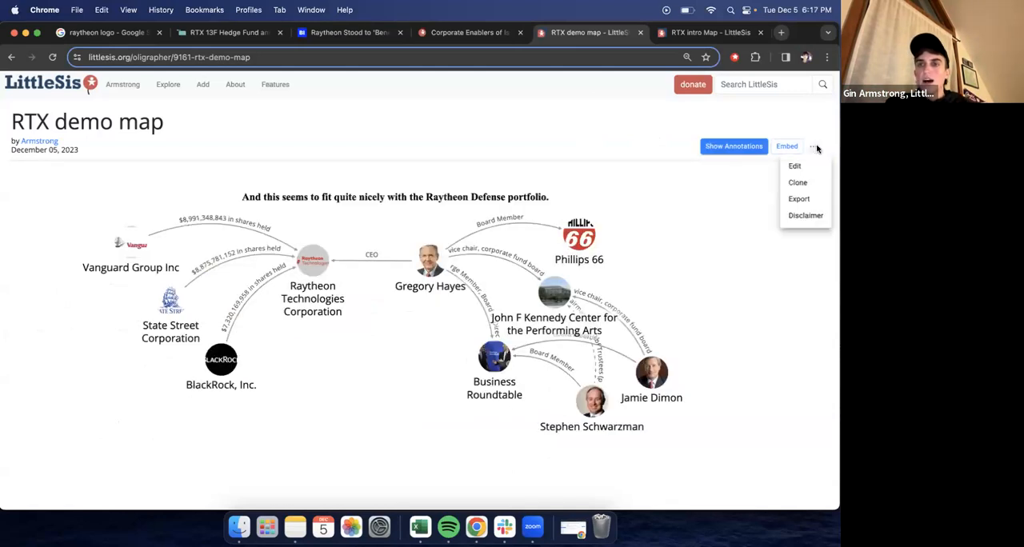
left_click(795, 166)
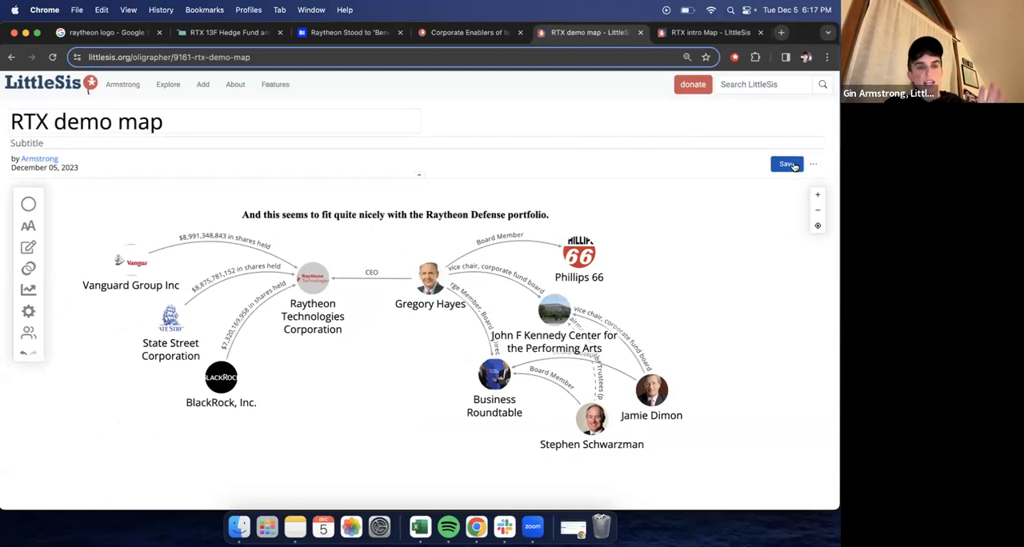
left_click(28, 313)
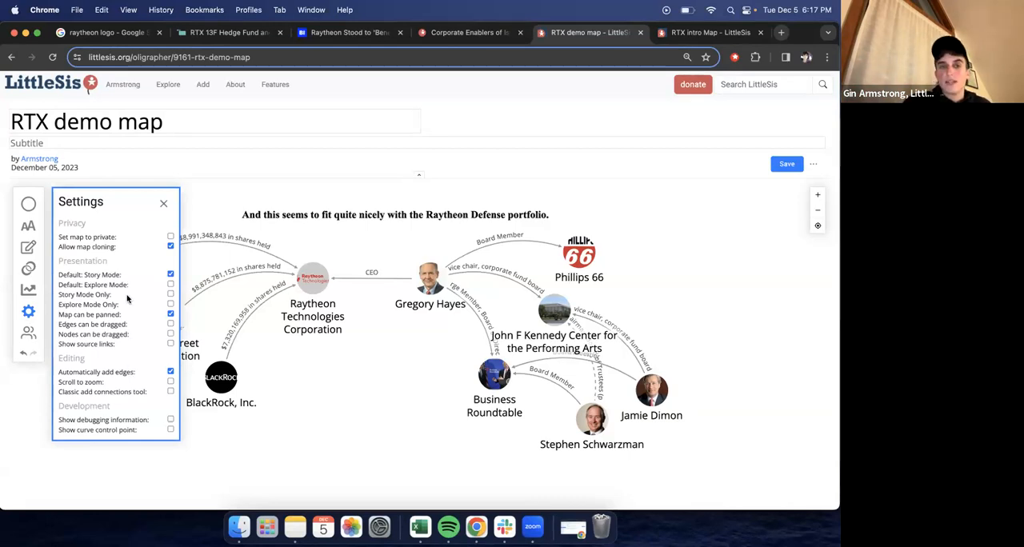
left_click(171, 248)
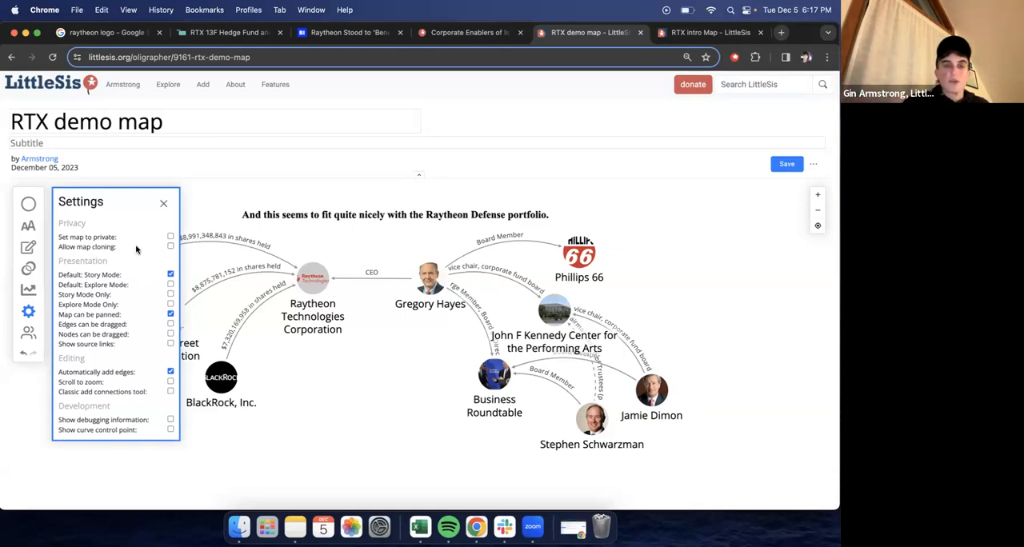
left_click(169, 238)
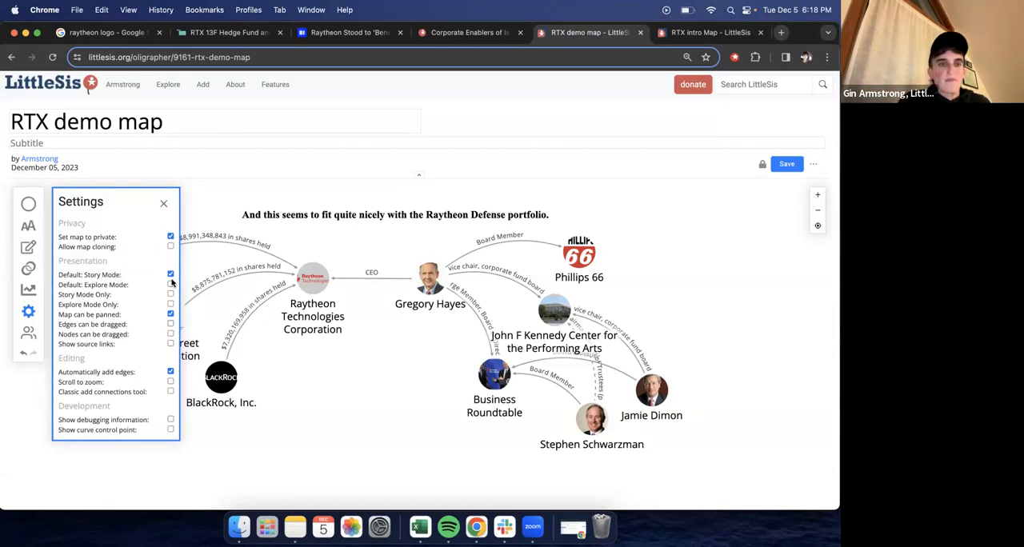
left_click(163, 203)
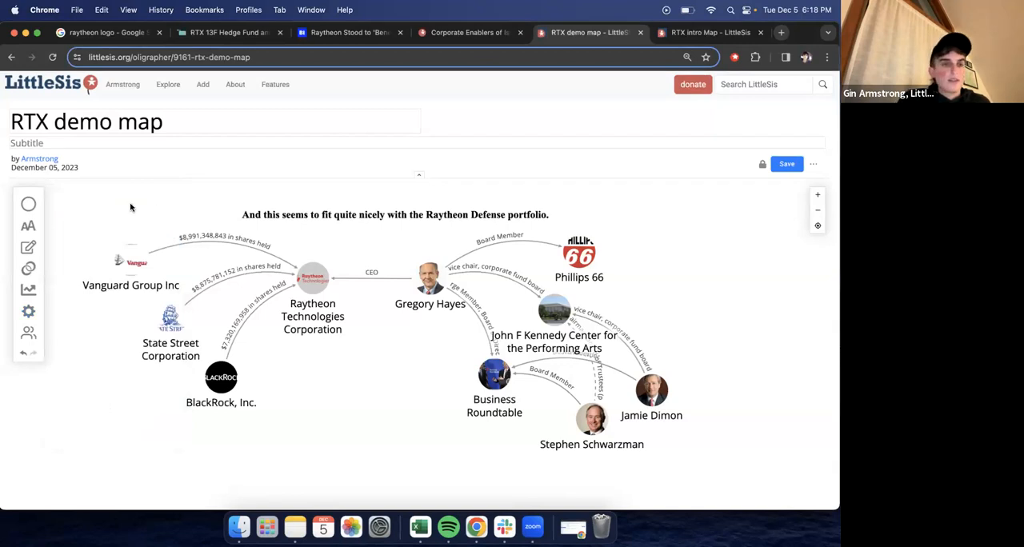
- Examine where other editors can be added to the map by username, and close that view
left_click(28, 335)
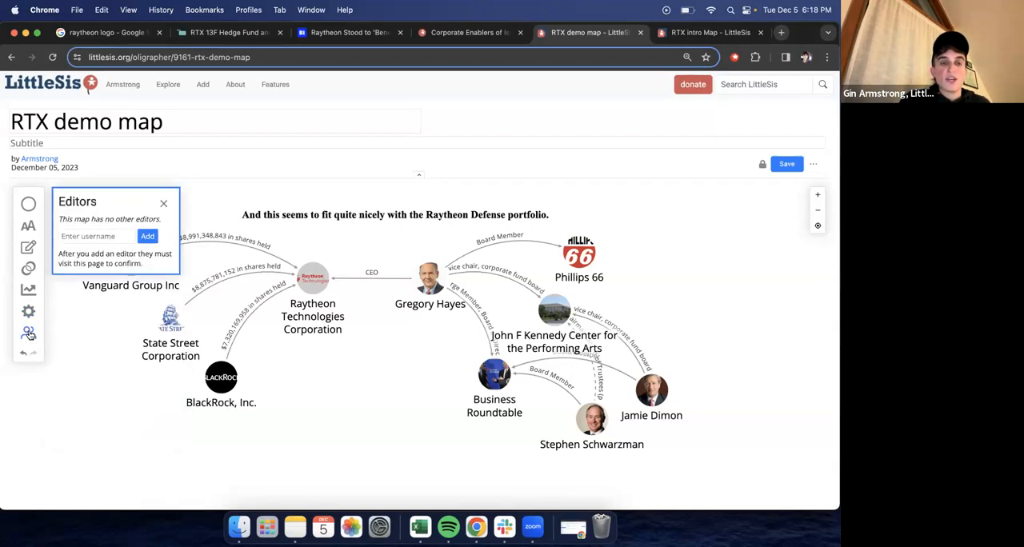
left_click(33, 337)
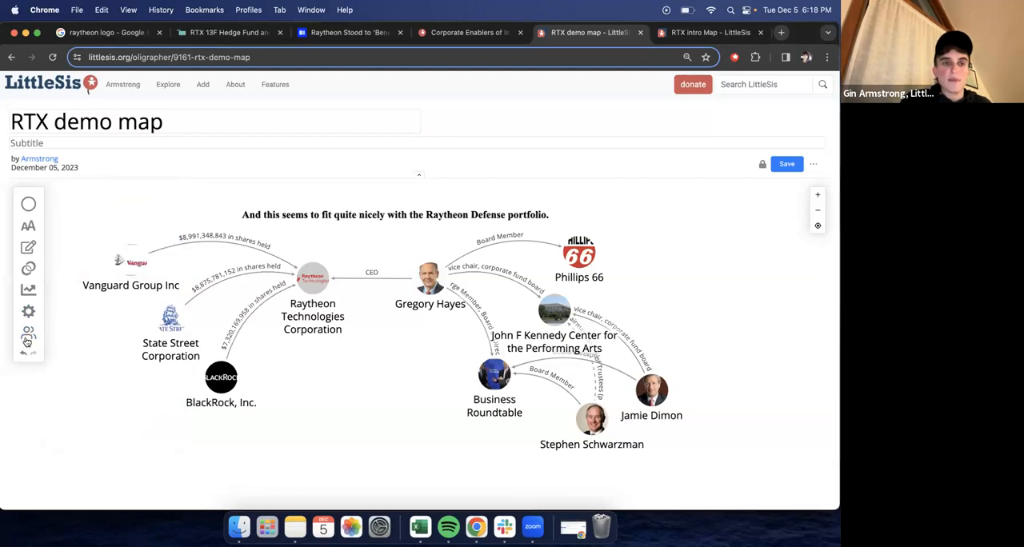
left_click(28, 337)
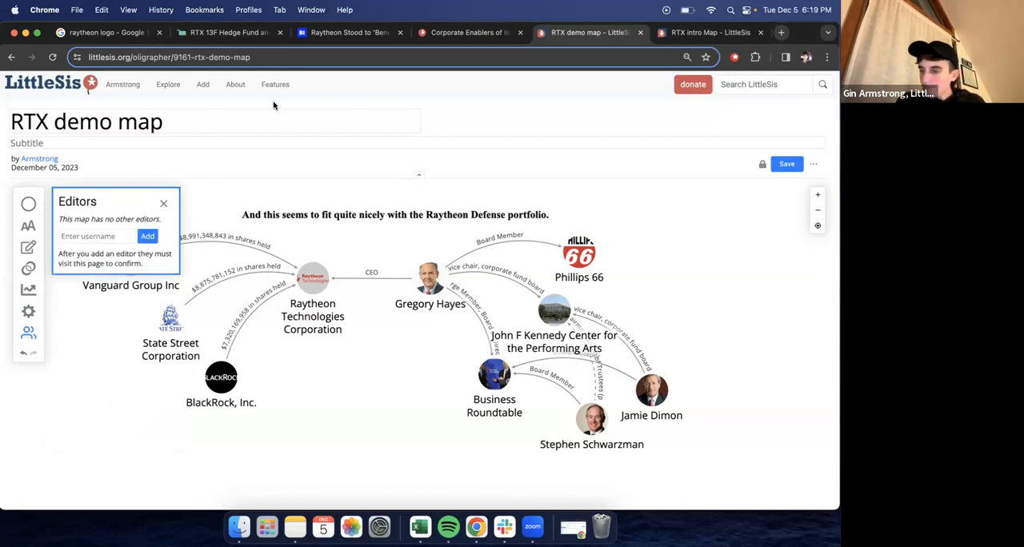
left_click(164, 203)
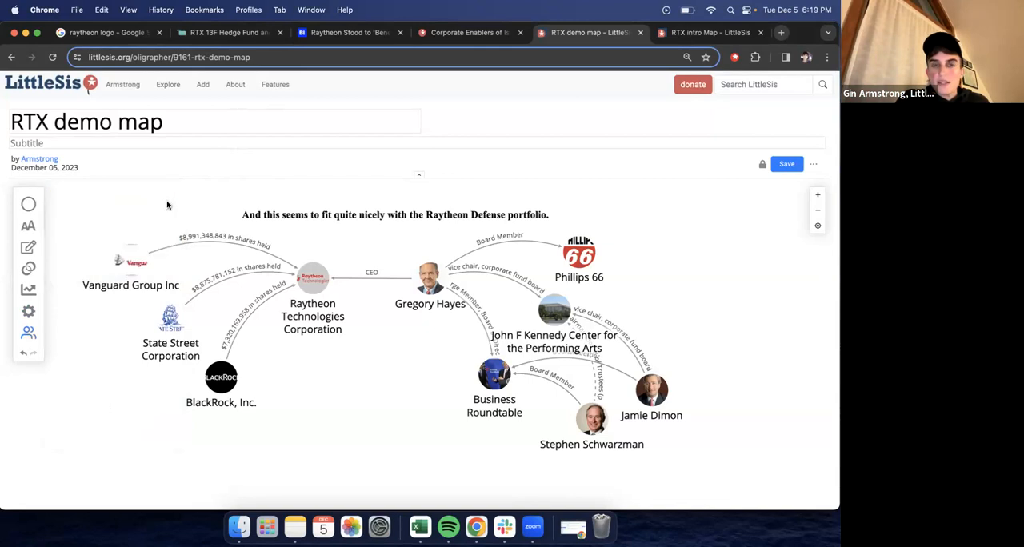
- Save the map with its new privacy settings and switch to the presentation view
left_click(812, 164)
left_click(715, 230)
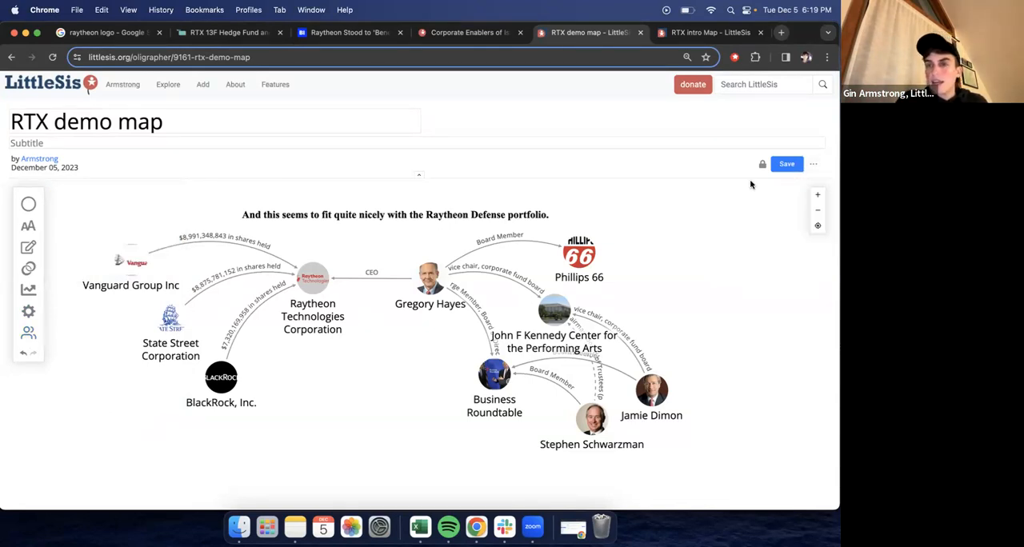
left_click(787, 164)
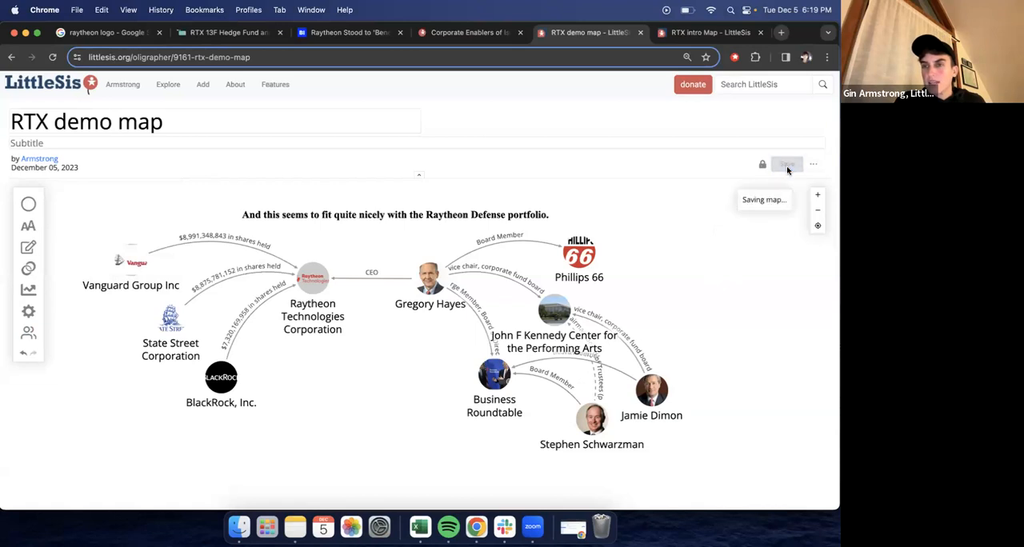
left_click(812, 164)
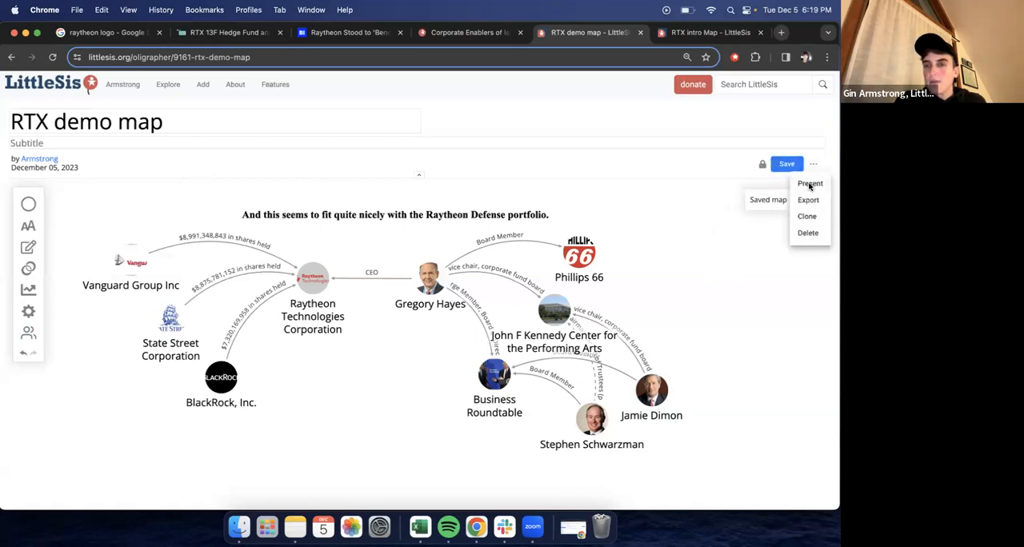
left_click(810, 185)
- Display the secret share link for the private map and dismiss it
left_click(813, 147)
left_click(702, 202)
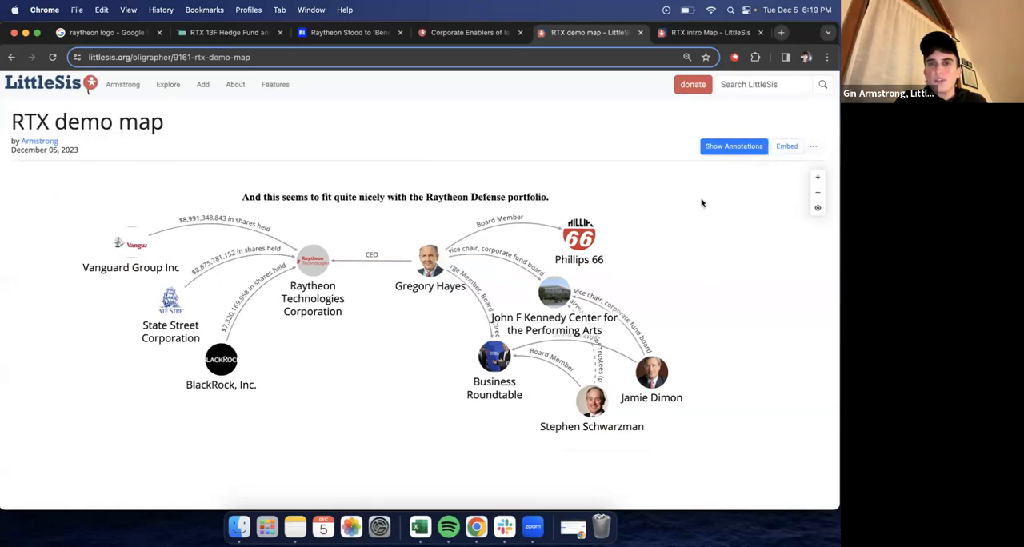
left_click(815, 146)
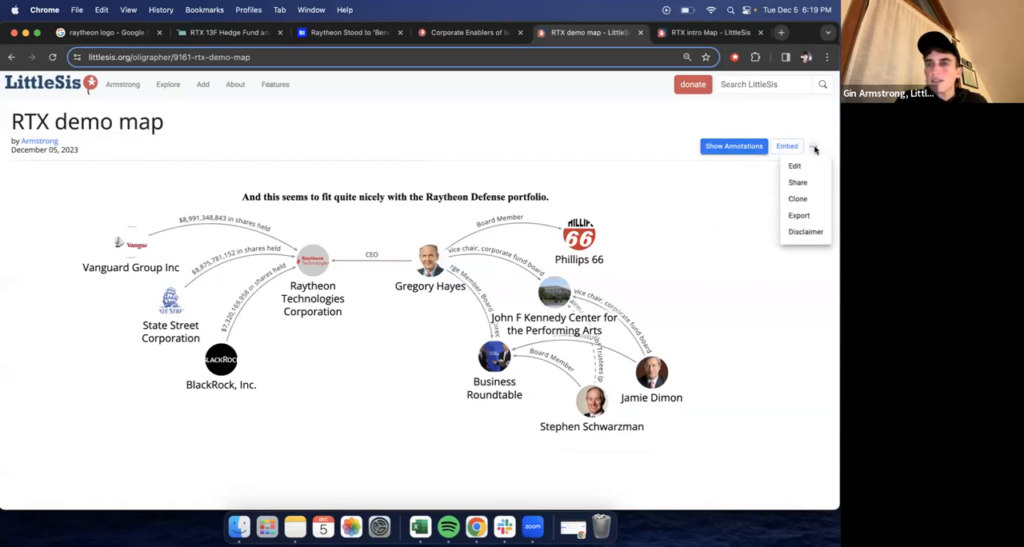
left_click(796, 183)
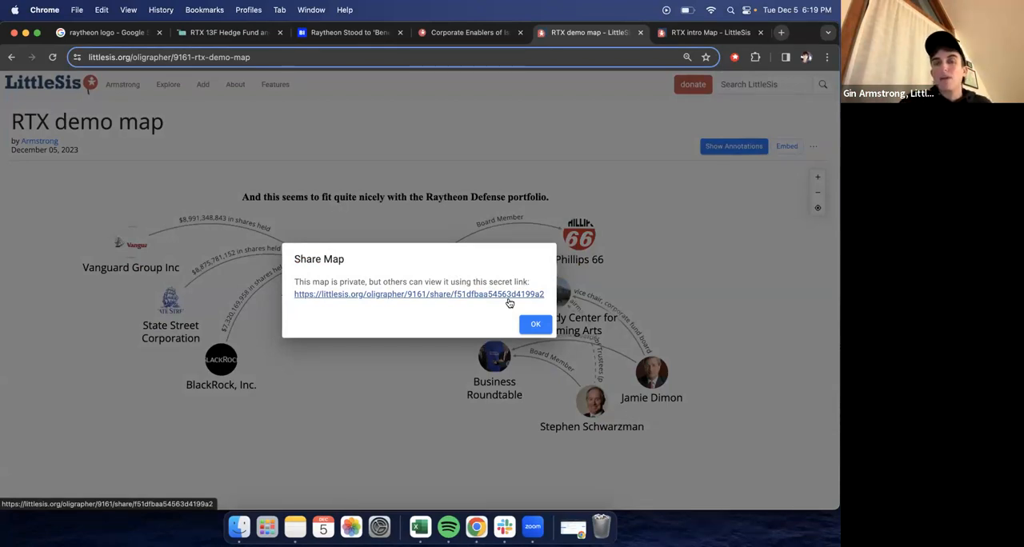
left_click(535, 324)
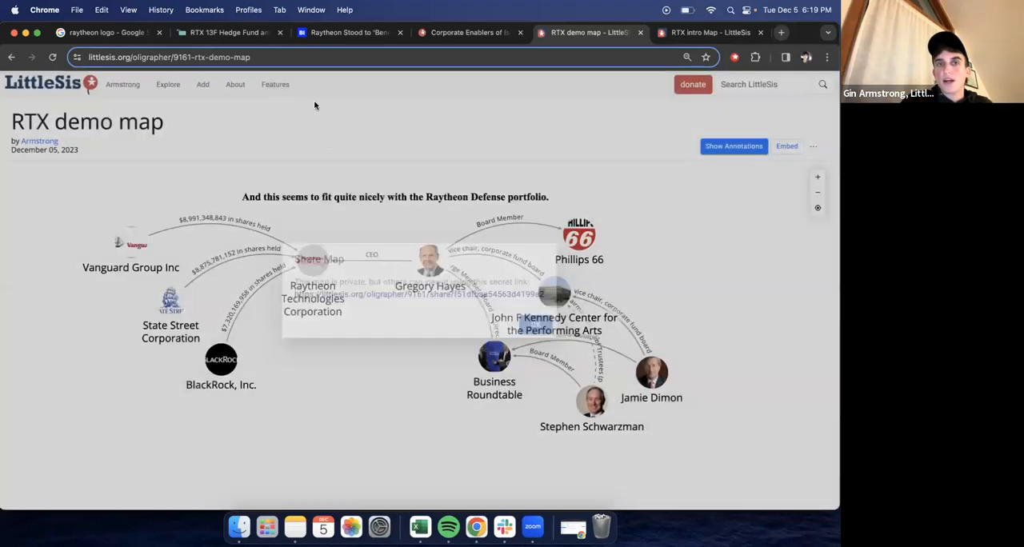
- Reopen the map for editing and turn off its private setting
left_click(814, 147)
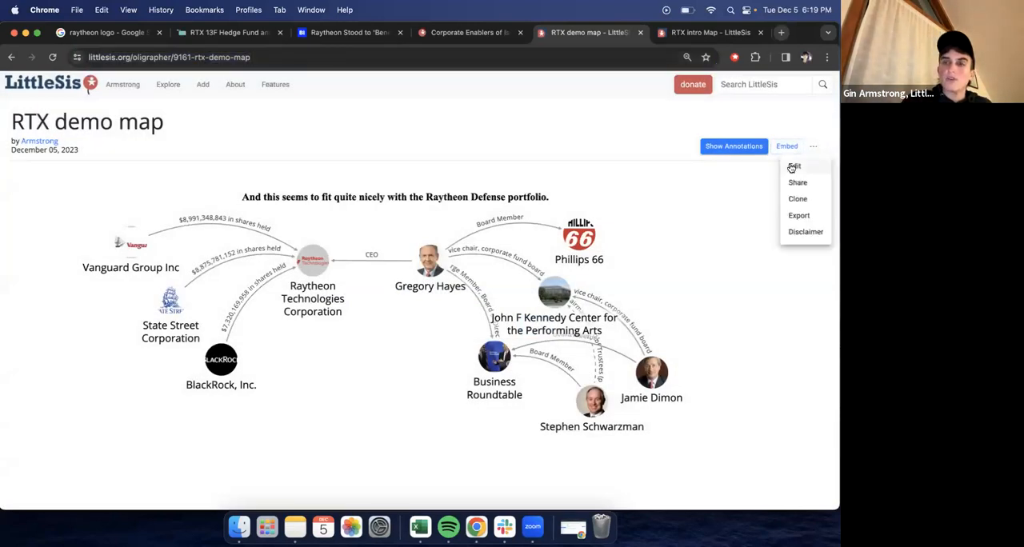
left_click(792, 166)
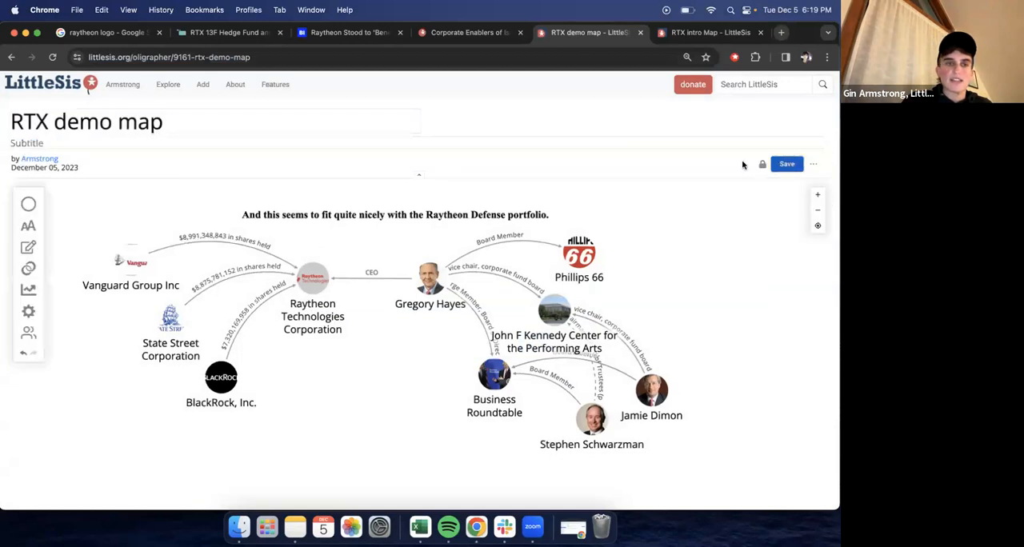
left_click(29, 311)
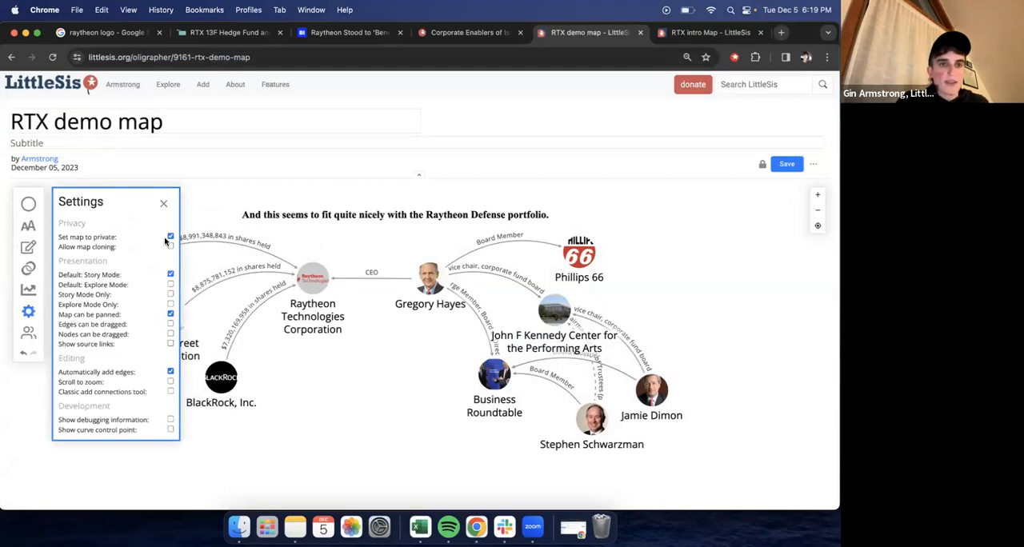
left_click(170, 237)
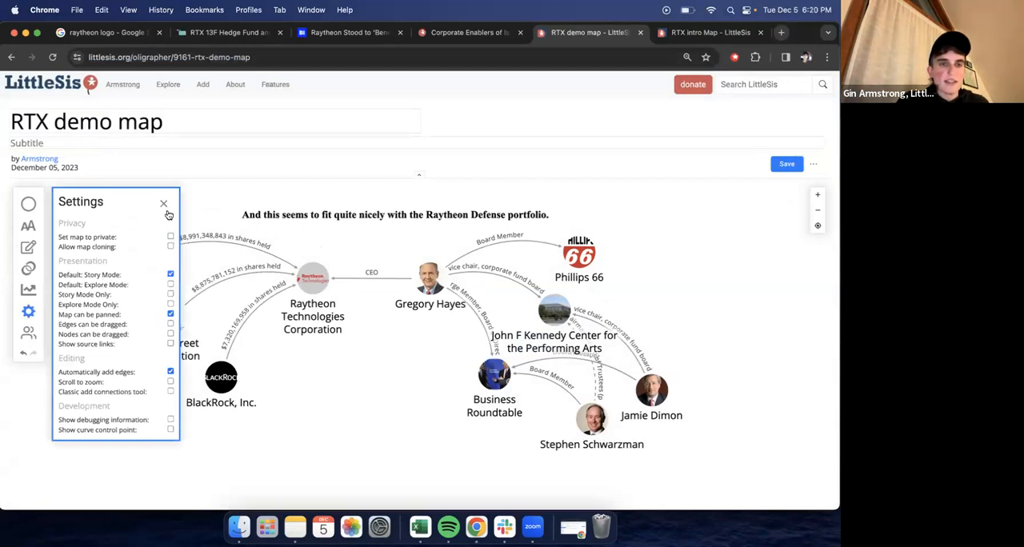